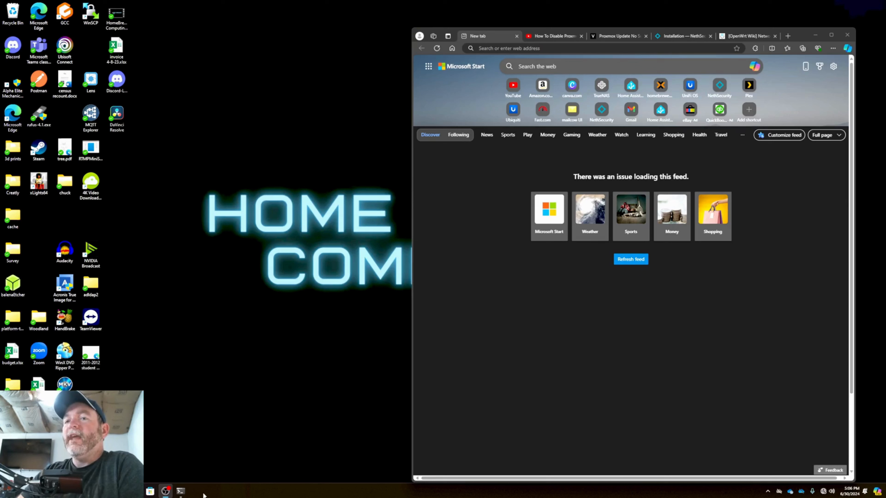
# Start a continuous ping of 192.168.40.2 in a PowerShell terminal with the -t option
pyautogui.click(180, 491)
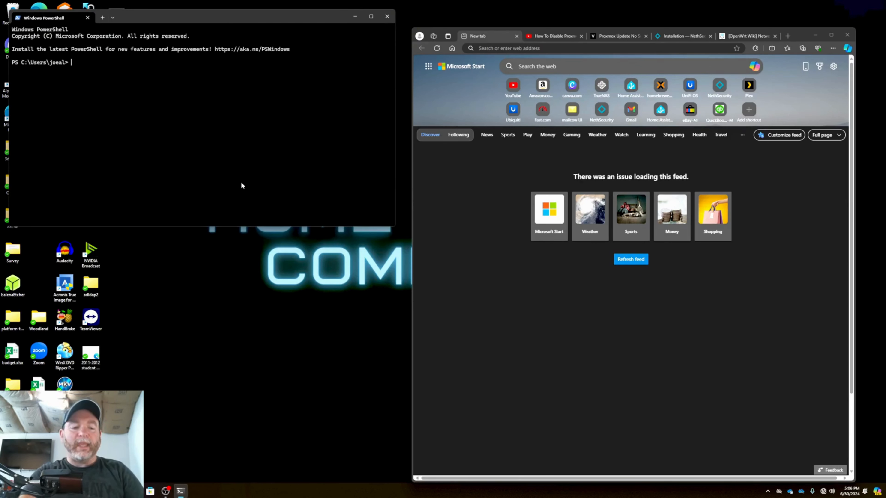
pyautogui.write('ping 19+2')
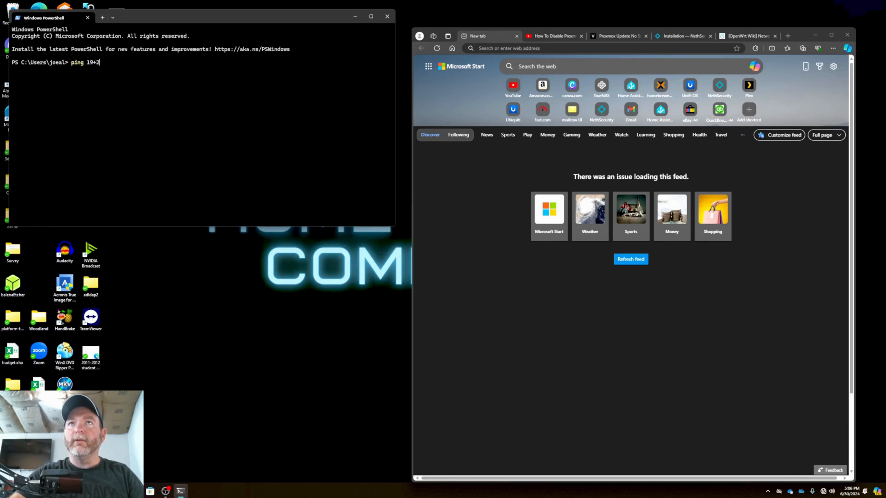
pyautogui.press('BackSpace')
pyautogui.press('BackSpace')
pyautogui.write('2.168')
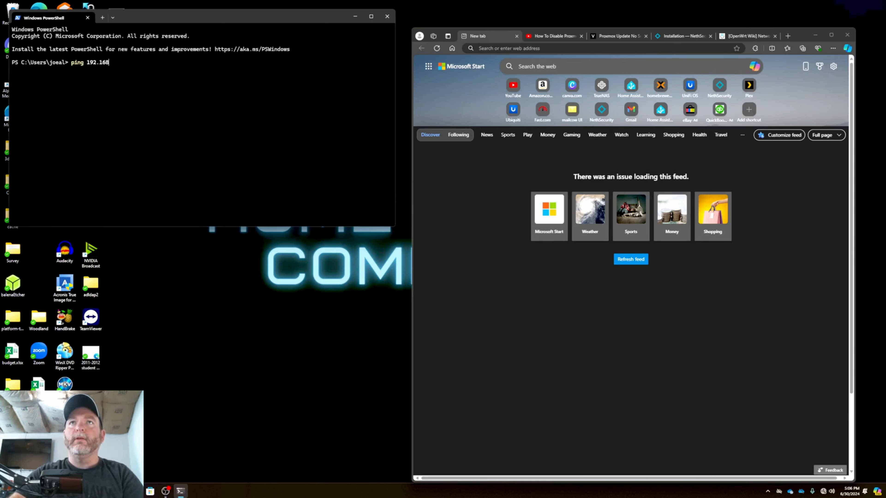
pyautogui.write('.40.2 -t')
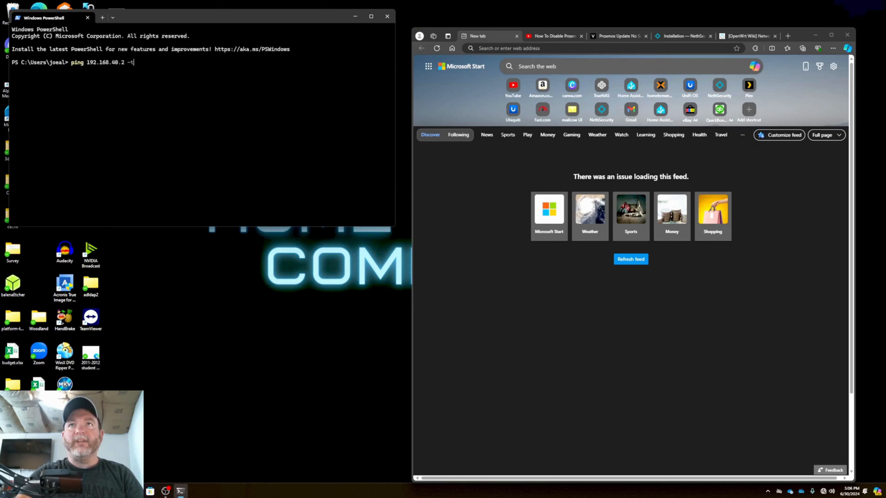
pyautogui.press('Return')
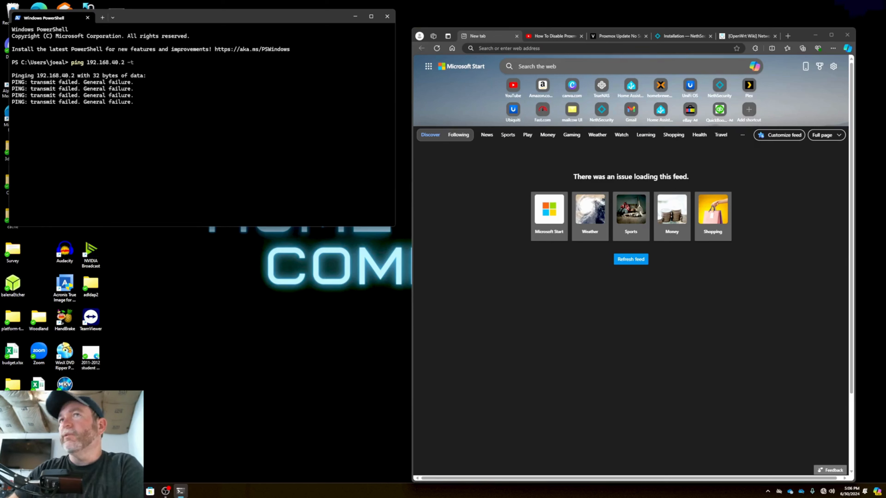
# Switch the Ethernet connection's IP assignment to Manual in Windows network settings and enable IPv4
pyautogui.rightClick(824, 491)
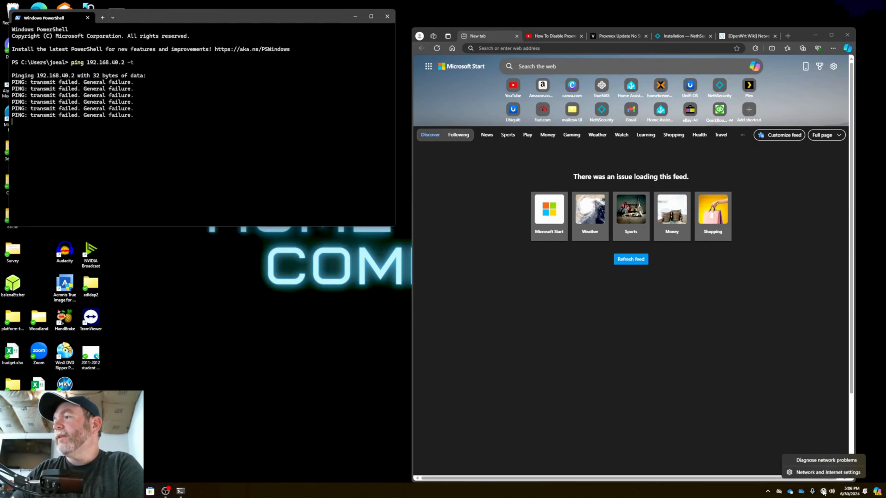
pyautogui.click(825, 475)
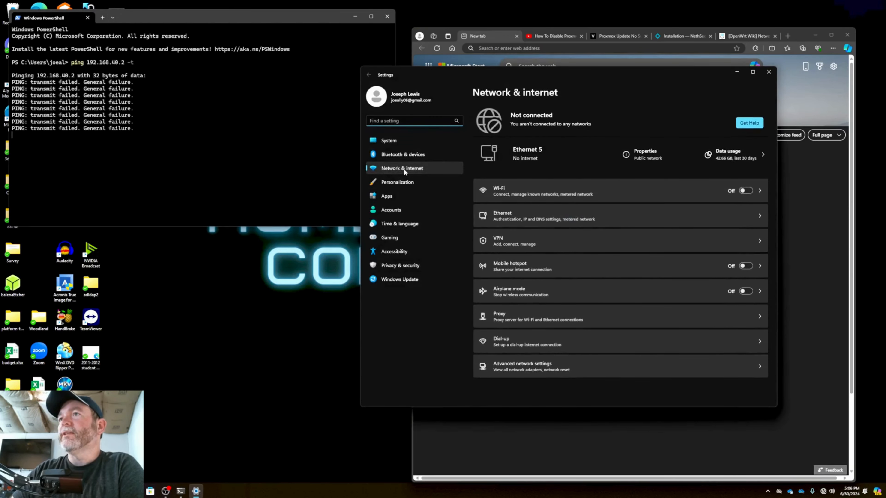
pyautogui.click(617, 224)
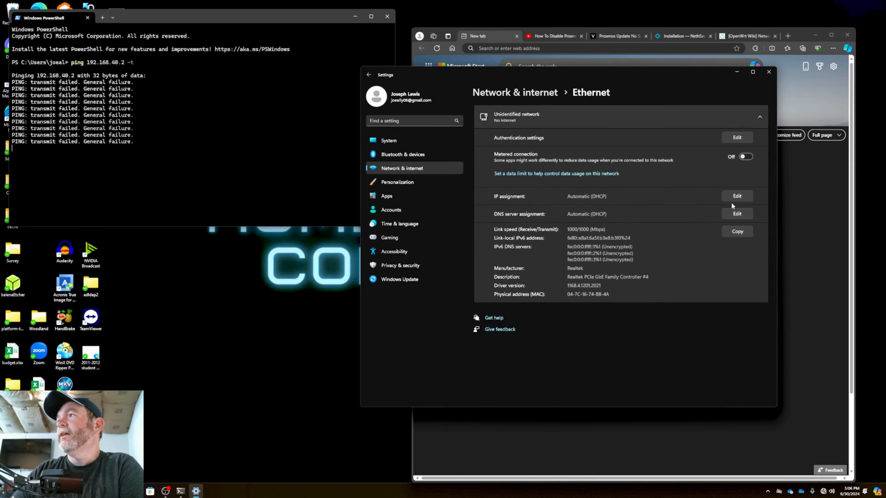
pyautogui.click(737, 196)
pyautogui.click(529, 226)
pyautogui.click(523, 239)
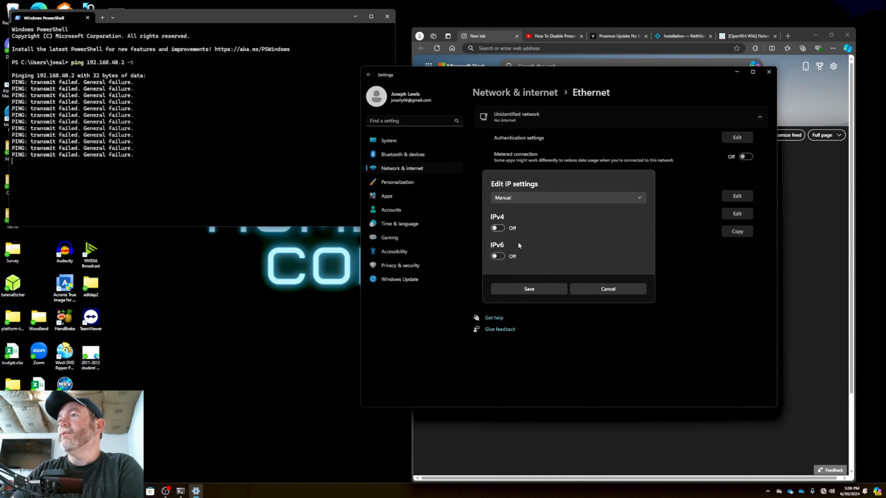
pyautogui.click(498, 228)
# Set the manual IPv4 address of the Ethernet connection to 192.168.40.3
pyautogui.click(527, 188)
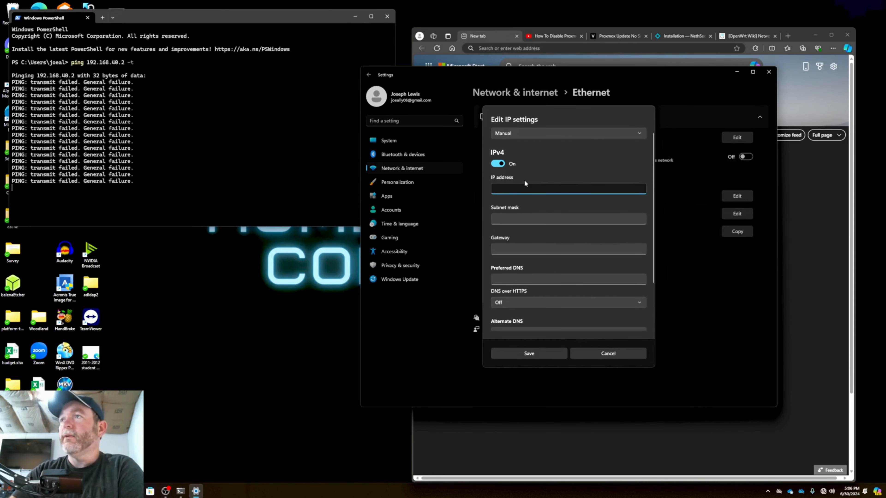
pyautogui.write('192.')
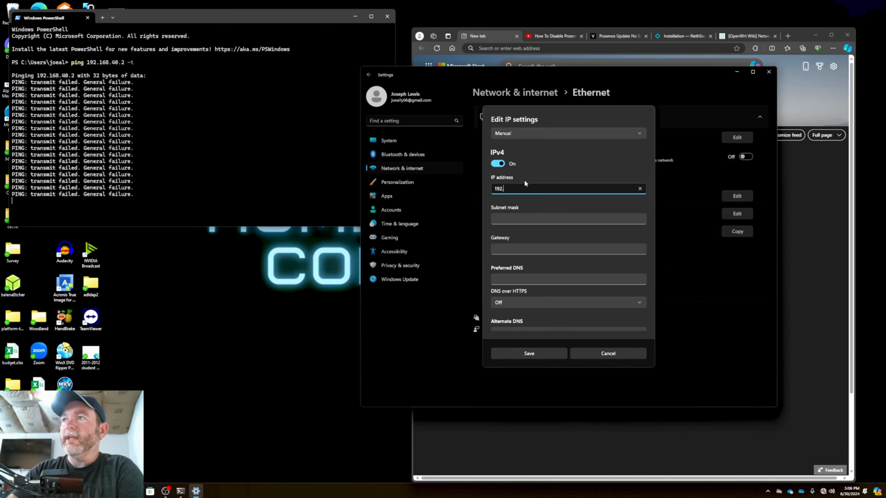
pyautogui.write('168')
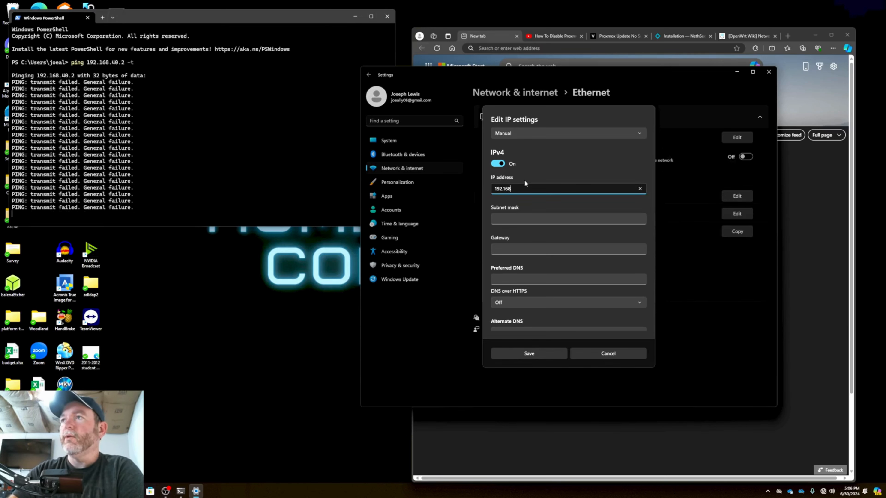
pyautogui.write('.40.3')
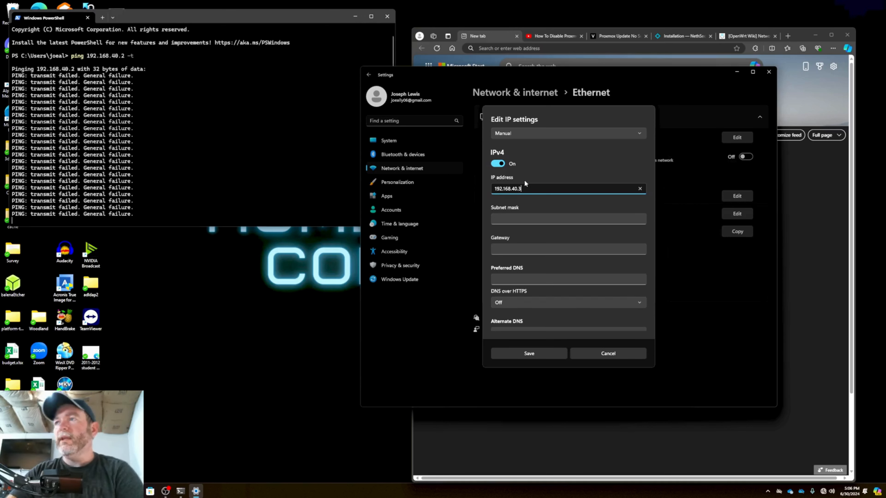
# Set the subnet mask to 255.255.255.0 and save the IP settings
pyautogui.press('Tab')
pyautogui.write('255.2')
pyautogui.write('5')
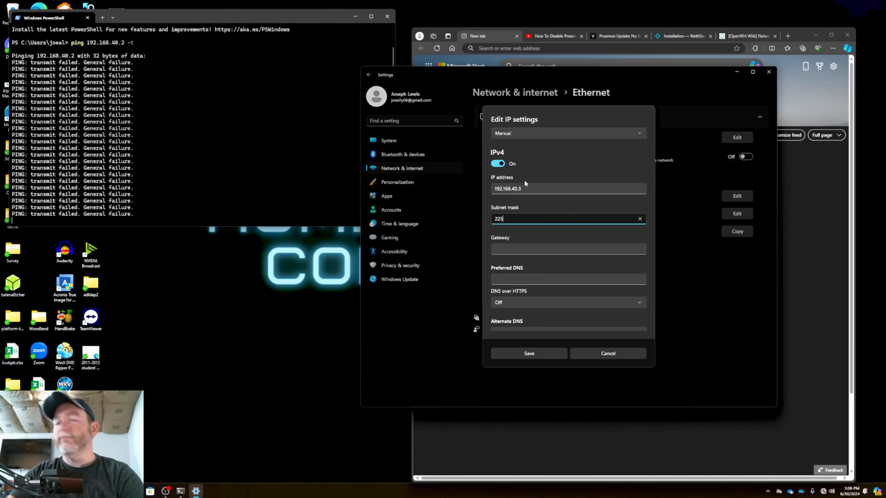
pyautogui.press('BackSpace')
pyautogui.press('BackSpace')
pyautogui.write('55.255.255.0')
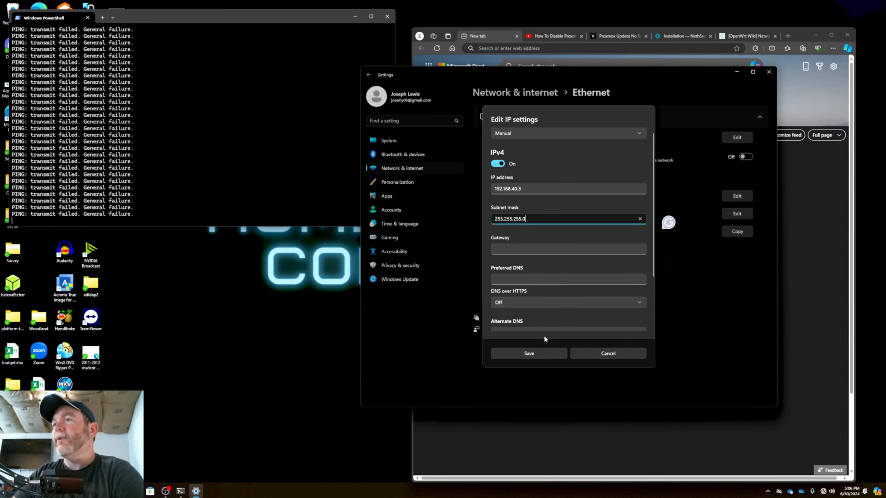
pyautogui.click(548, 359)
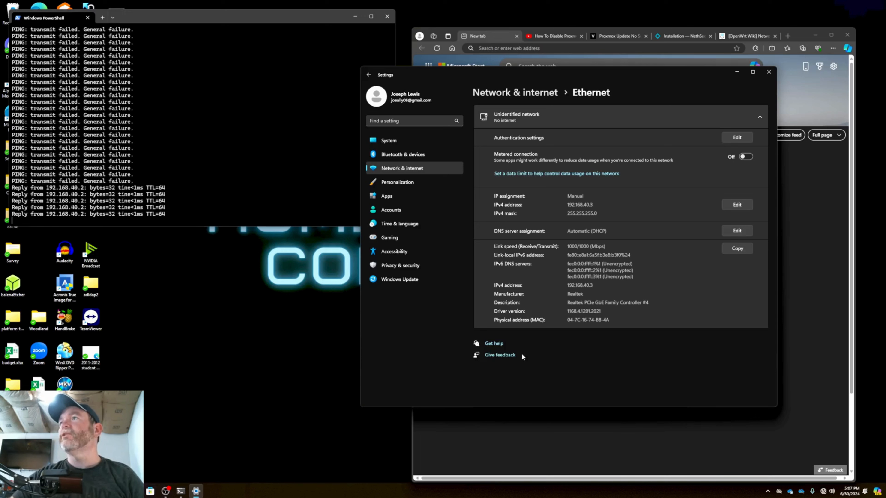
# Close the network settings, then end the running ping and clear the PowerShell terminal
pyautogui.click(769, 71)
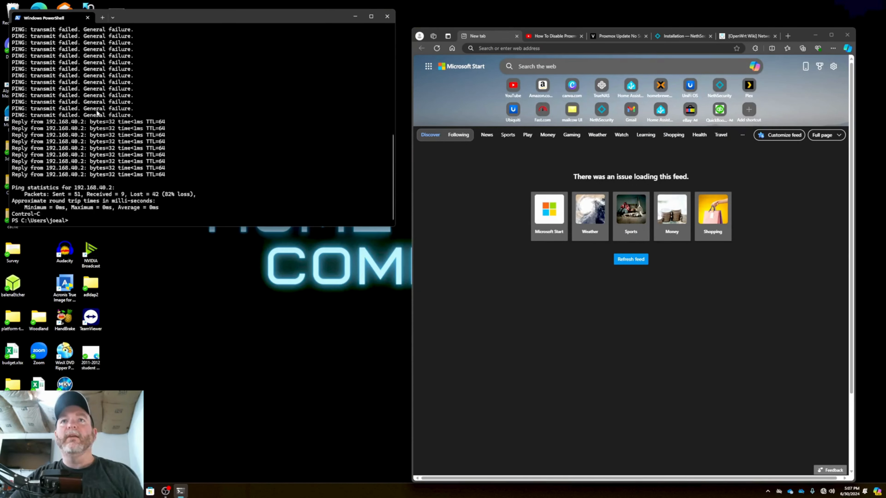
pyautogui.write('cleaR')
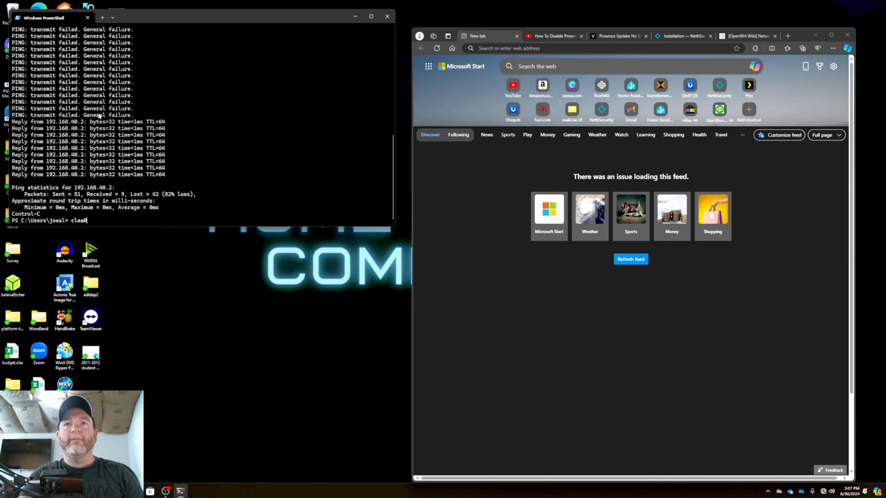
pyautogui.press('Return')
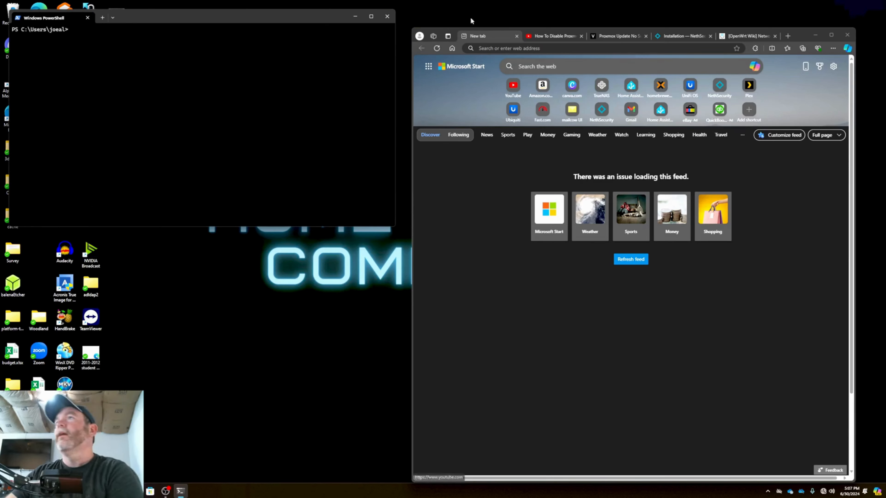
# Open the Proxmox web interface at 192.168.40.2:8006 in the browser
pyautogui.click(518, 47)
pyautogui.write('192')
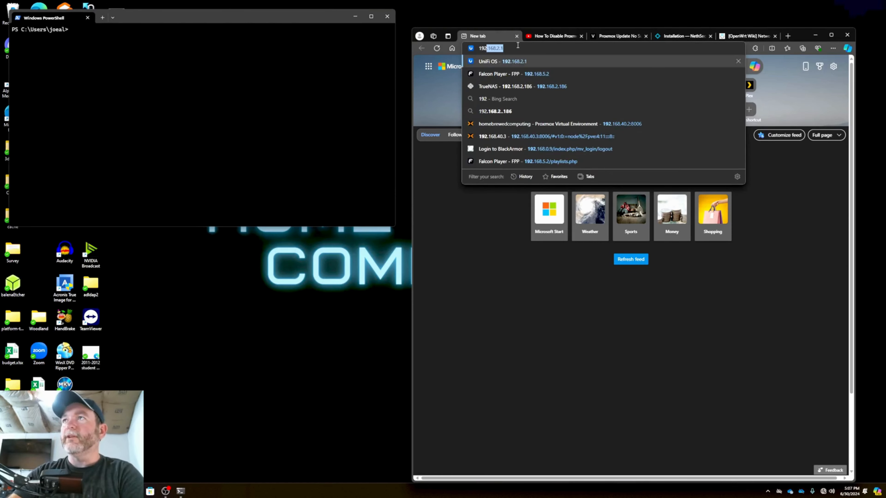
pyautogui.write('.168.40.2:8006')
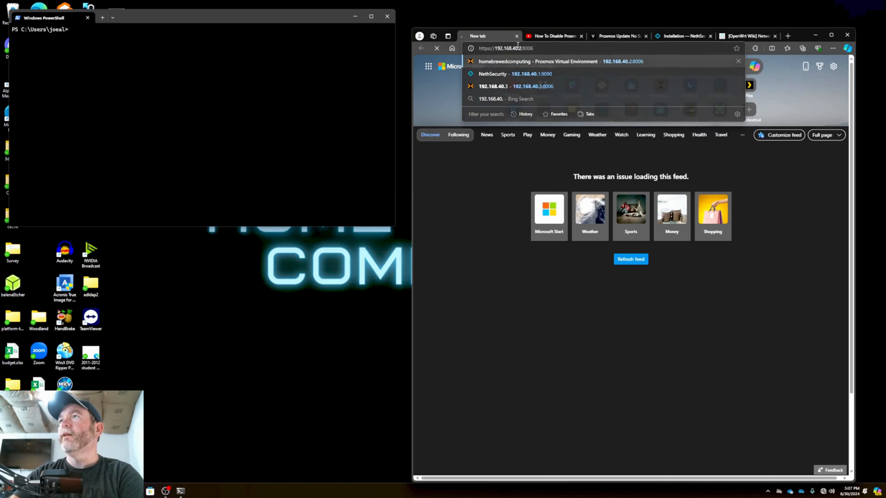
pyautogui.press('Return')
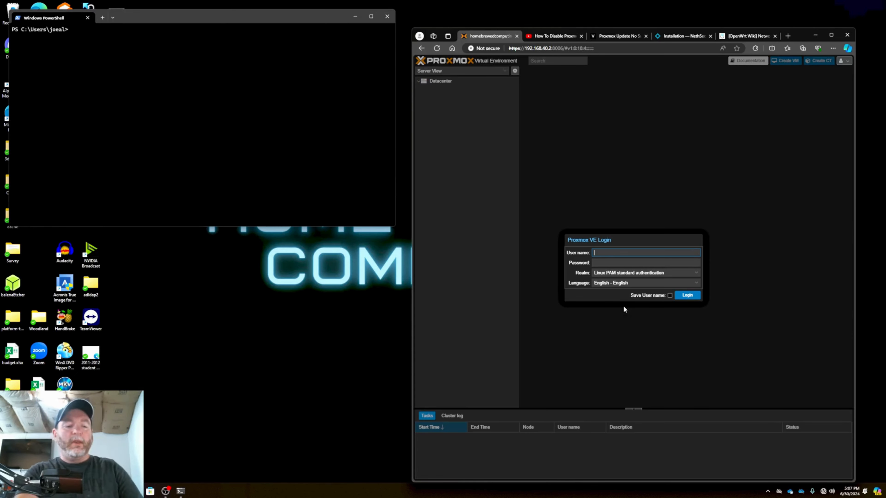
# Log in to Proxmox VE as root with the account password, using Linux PAM standard authentication
pyautogui.write('root')
pyautogui.press('Tab')
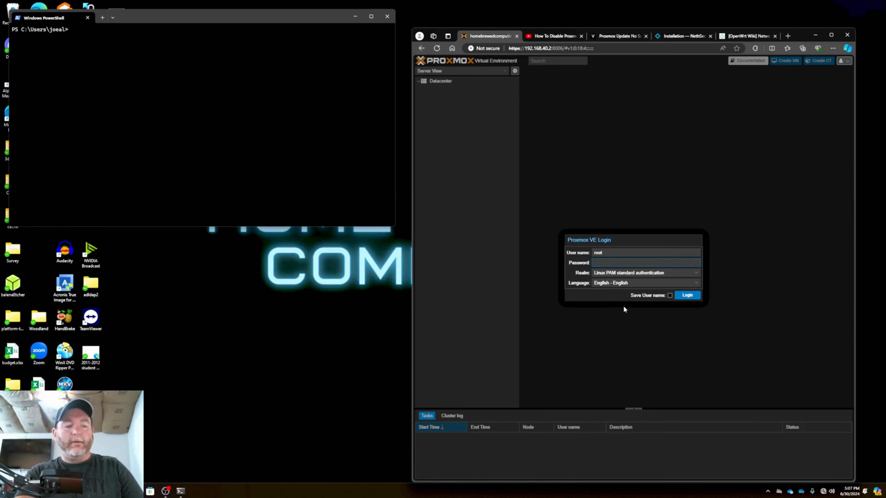
pyautogui.write('*********')
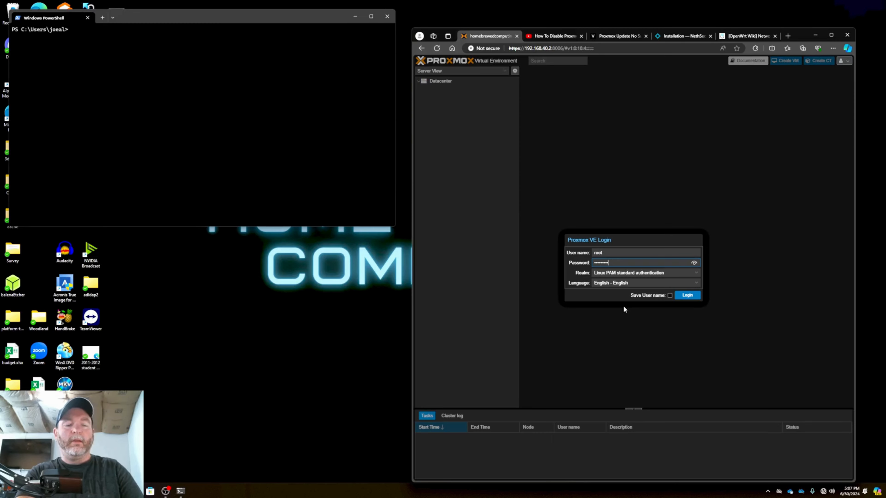
pyautogui.press('Return')
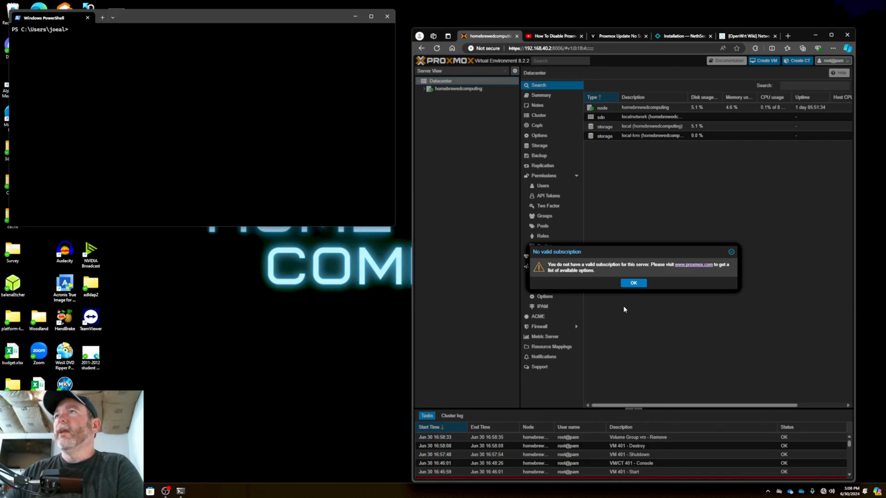
# Bring up the YouTube video description with the instructions for disabling the Proxmox subscription notification
pyautogui.click(552, 38)
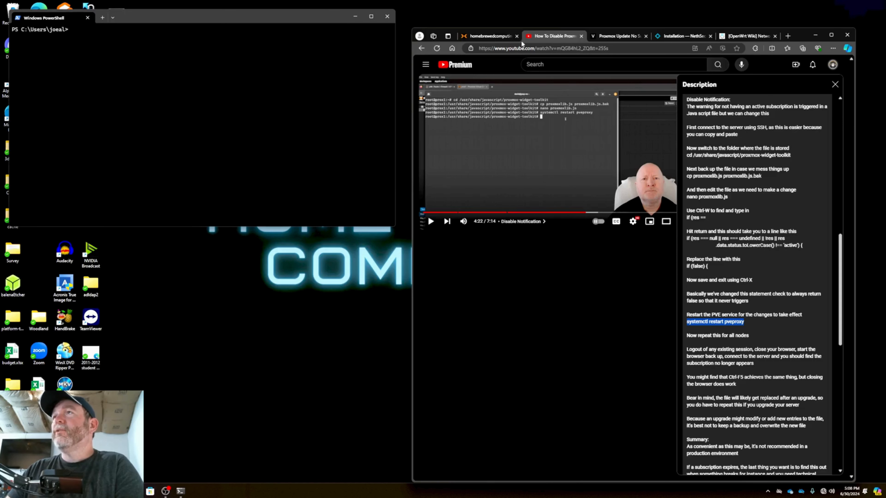
pyautogui.click(499, 36)
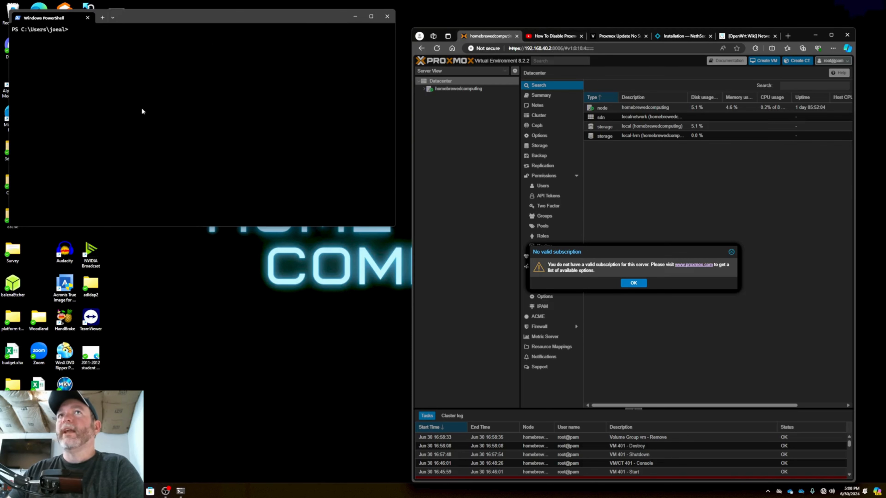
pyautogui.click(546, 36)
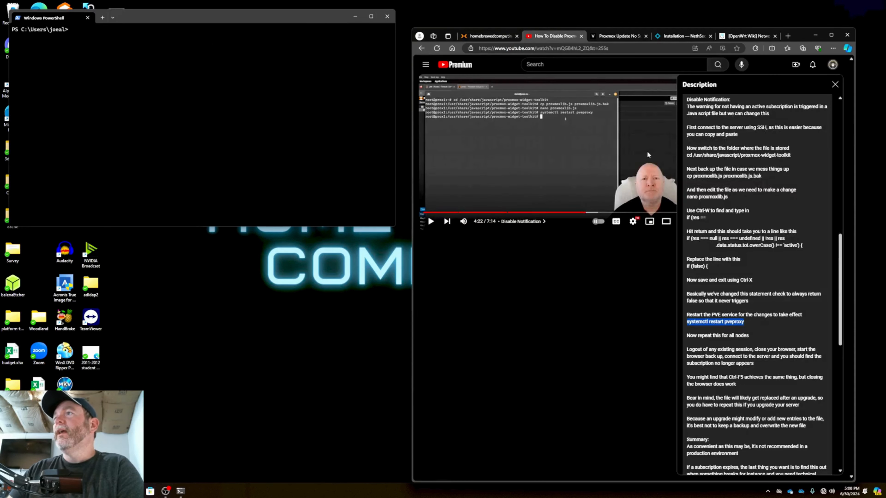
pyautogui.click(165, 102)
pyautogui.write('sssh')
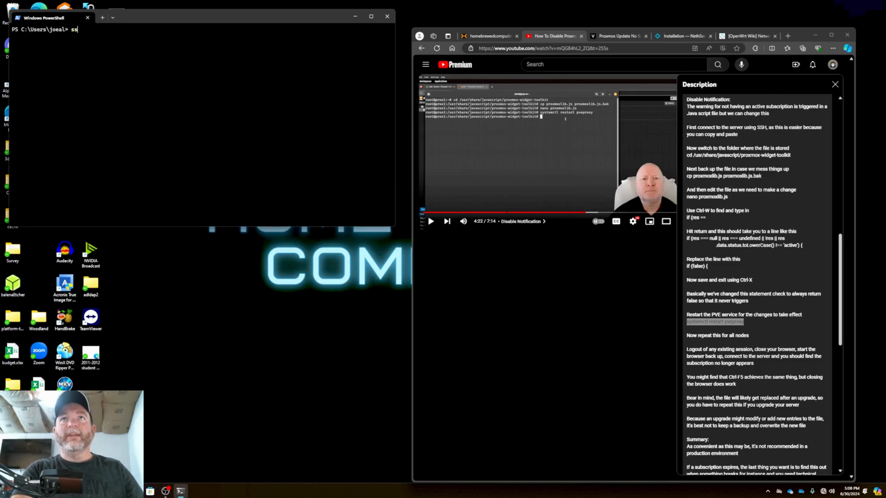
pyautogui.press('BackSpace')
pyautogui.press('BackSpace')
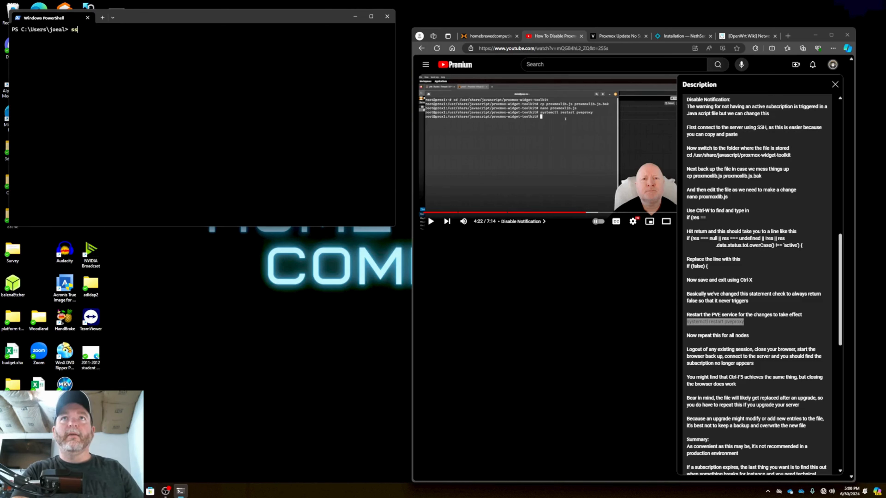
pyautogui.write('h root@')
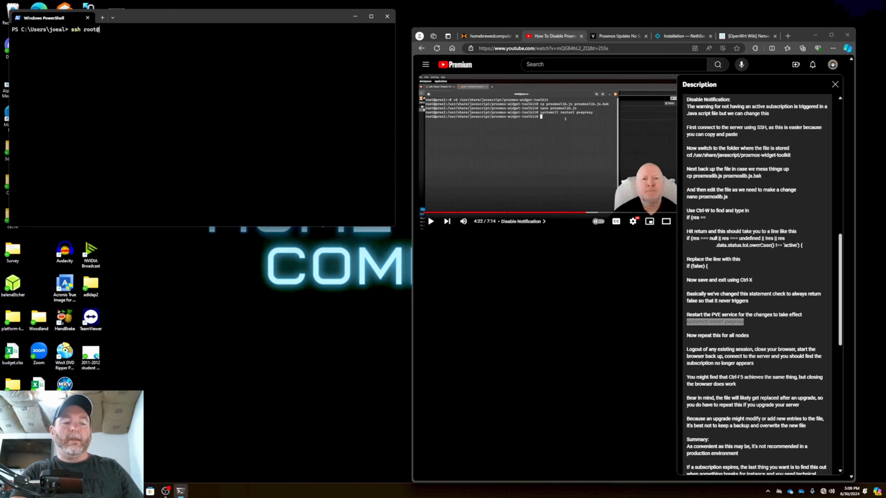
pyautogui.write('192.168')
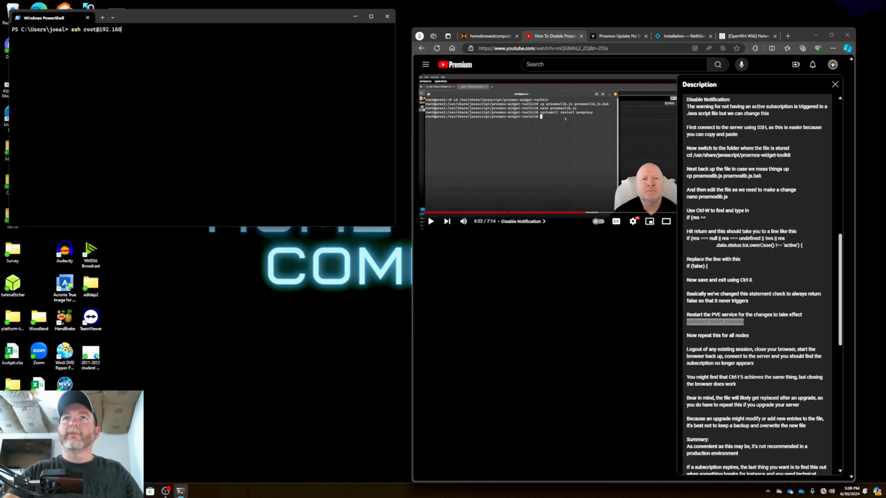
pyautogui.write('.40.2')
pyautogui.press('Return')
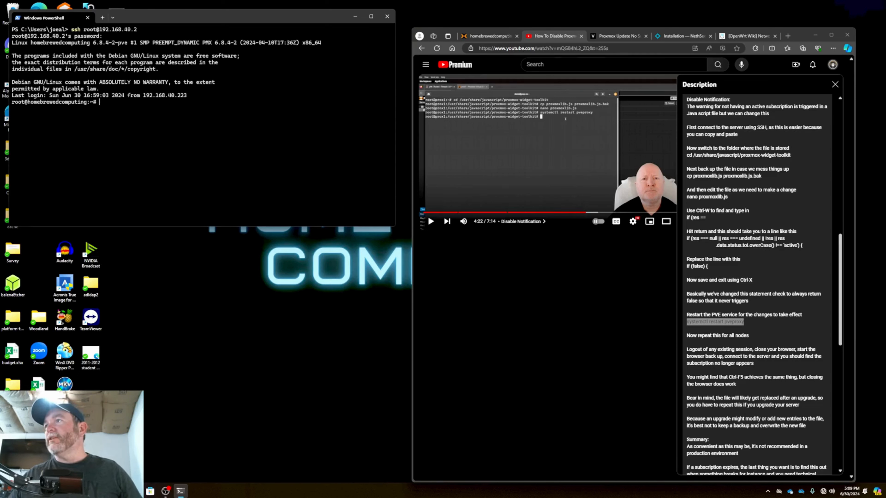
# Copy the folder command from the video description and run cd /usr/share/javascript/proxmox-widget-toolkit in the SSH session
pyautogui.click(687, 156)
pyautogui.moveTo(688, 157); pyautogui.dragTo(795, 158)
pyautogui.press('super+c')
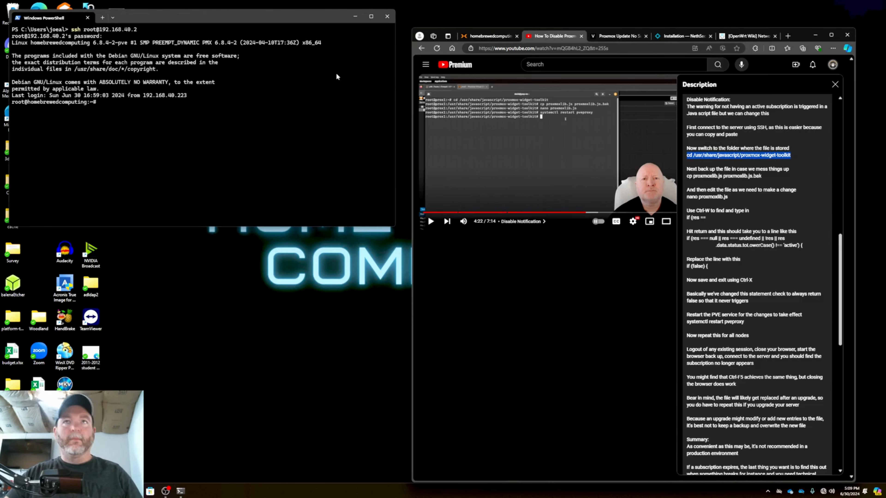
pyautogui.click(304, 111)
pyautogui.rightClick(302, 111)
pyautogui.press('Return')
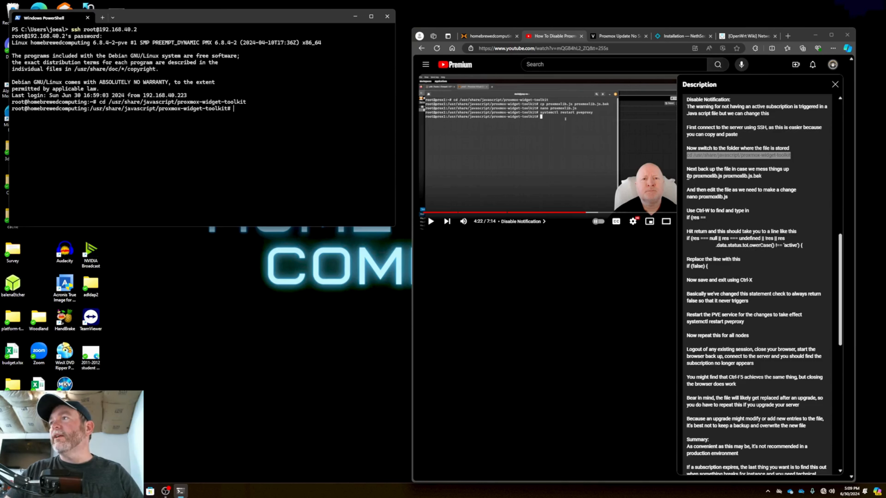
# Back up the file with cp proxmoxlib.js proxmoxlib.js.bak, copied from the video description, and list the folder with ls
pyautogui.moveTo(688, 176); pyautogui.dragTo(770, 175)
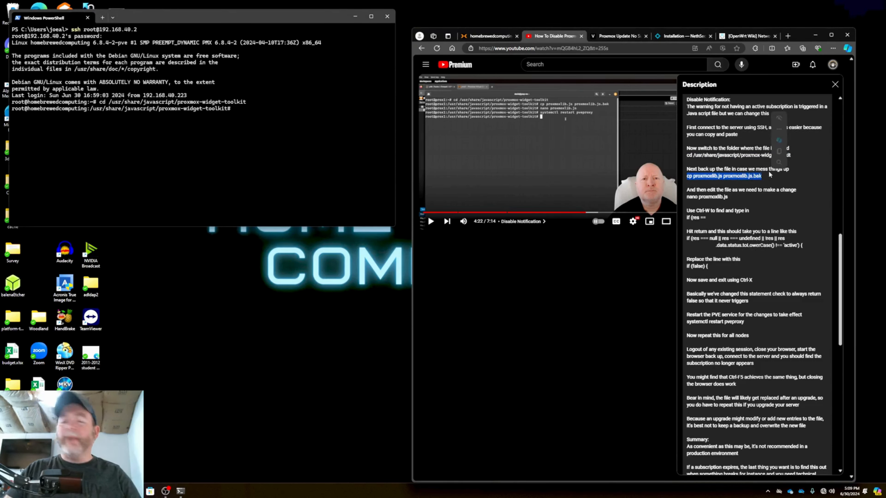
pyautogui.hotkey('ctrl', 'c')
pyautogui.click(314, 153)
pyautogui.rightClick(314, 154)
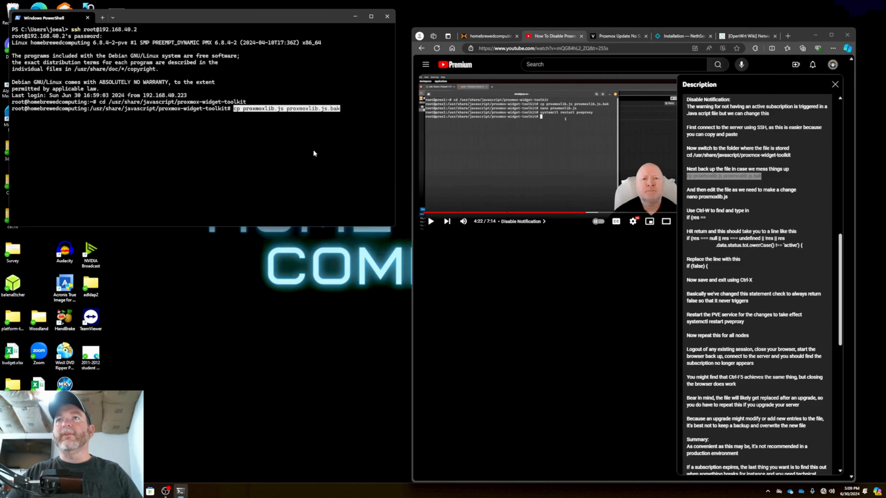
pyautogui.press('Return')
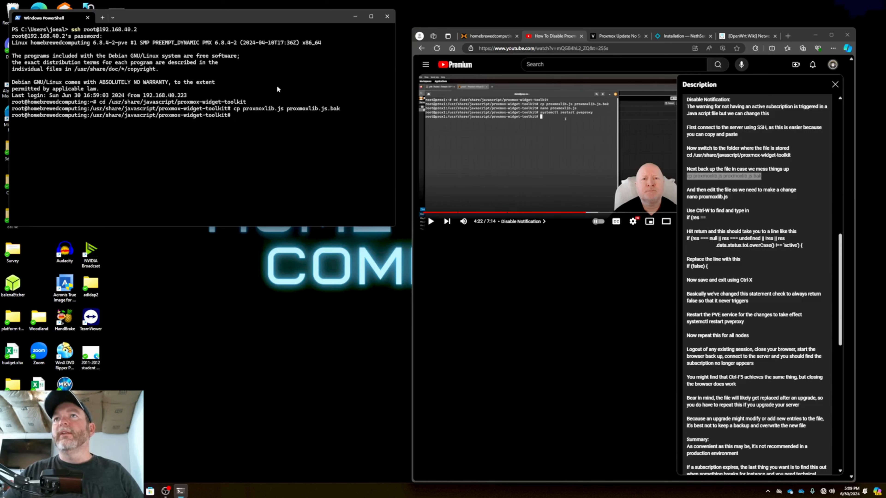
pyautogui.write('ls')
pyautogui.press('Return')
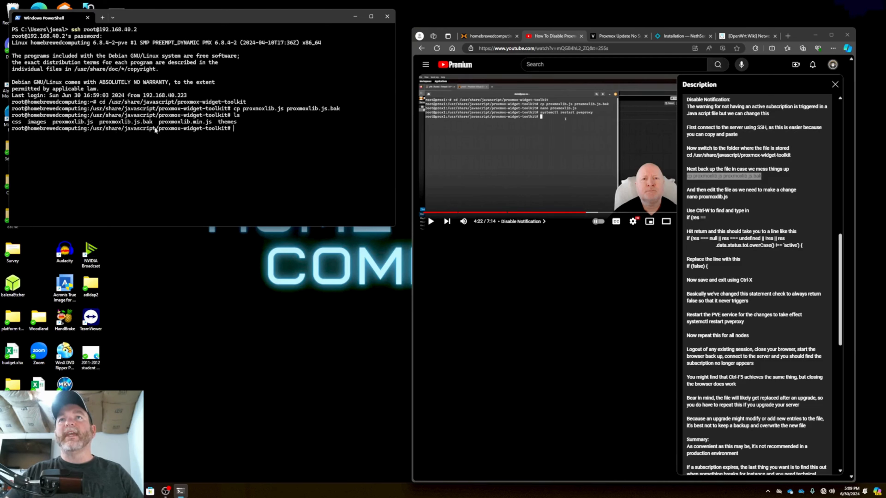
# Open proxmoxlib.js for editing in nano
pyautogui.write('nano proxmoxlib.js')
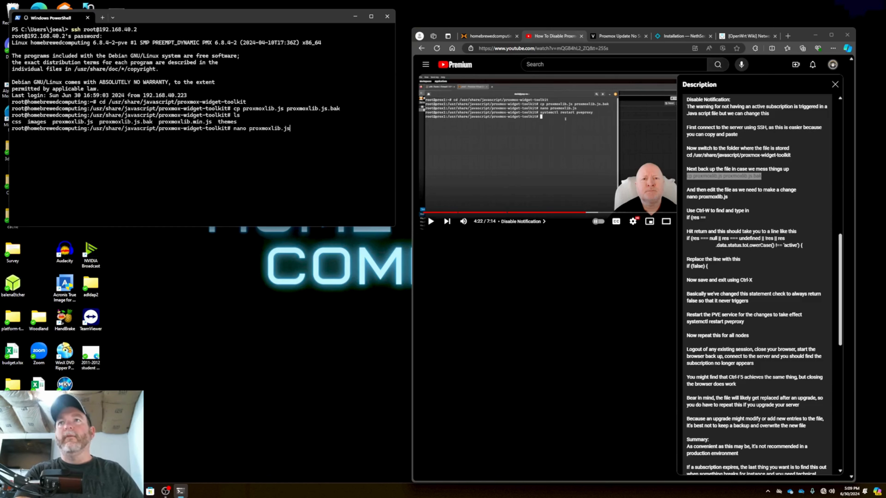
pyautogui.press('Return')
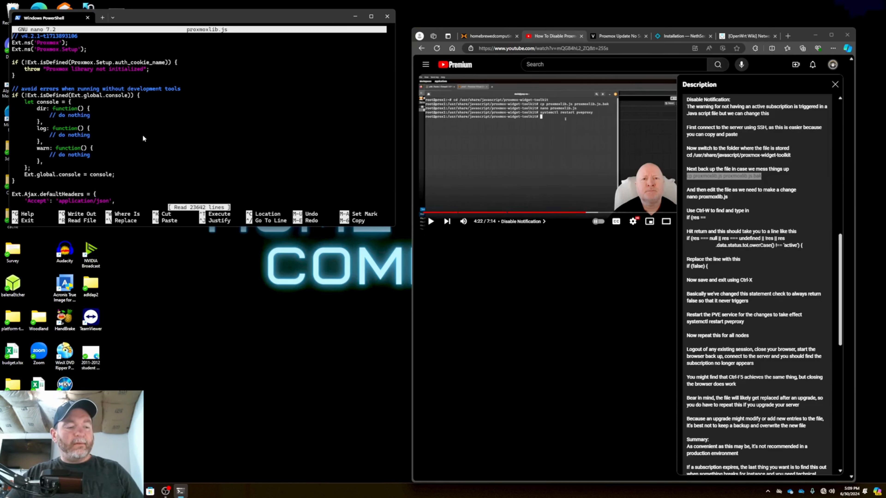
# Search proxmoxlib.js for "if (res ==", using the search text copied from the video description
pyautogui.hotkey('ctrl', 'w')
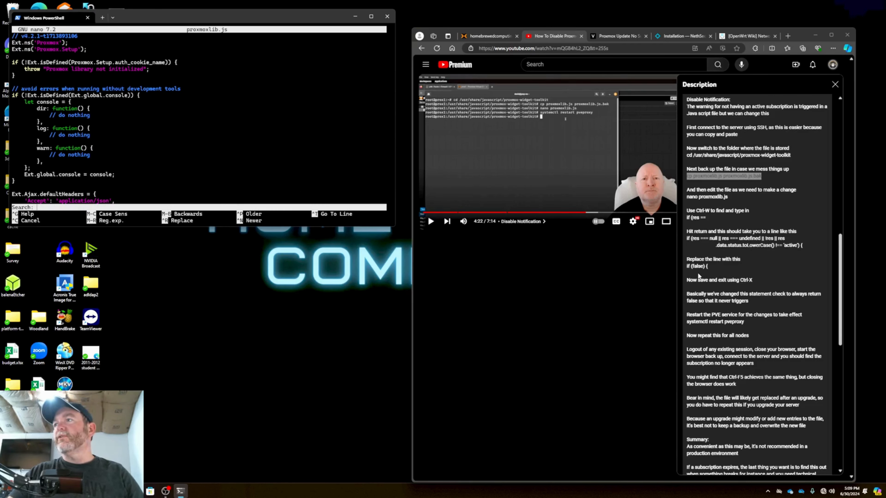
pyautogui.moveTo(686, 217); pyautogui.dragTo(713, 220)
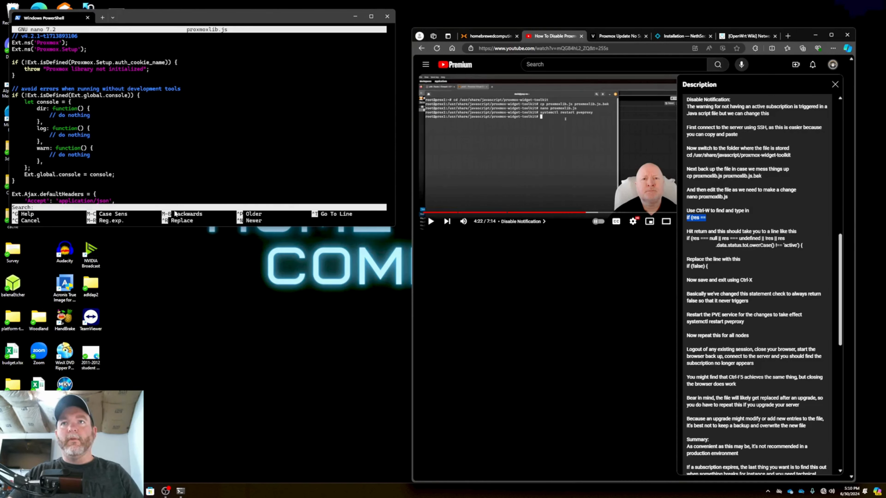
pyautogui.click(174, 212)
pyautogui.rightClick(178, 207)
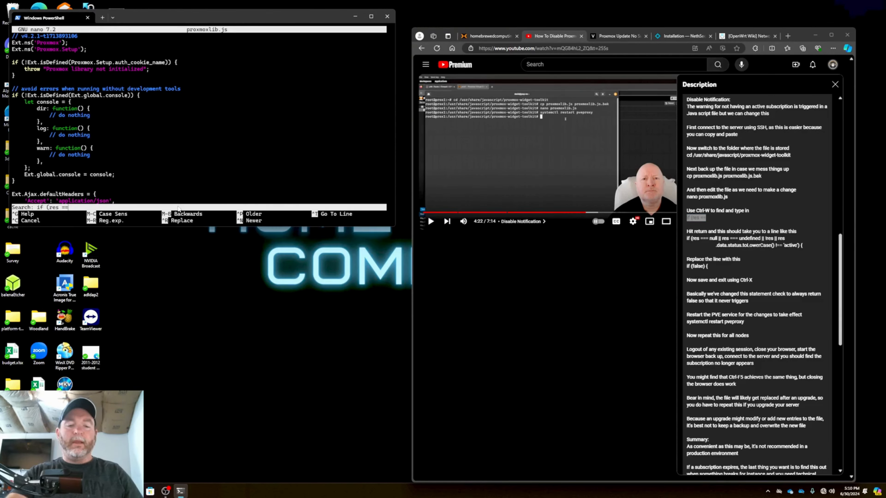
pyautogui.press('Return')
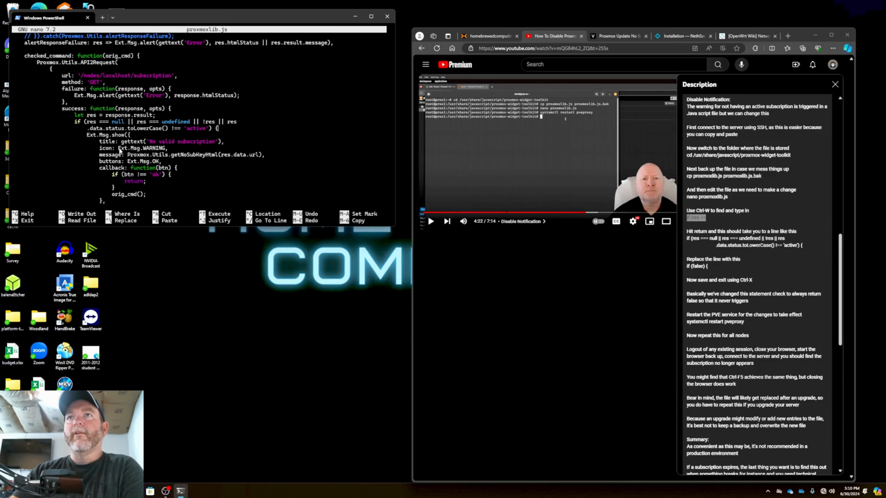
# Replace the whole two-line subscription status condition in the if statement with false, so it reads "if (false) {"
pyautogui.press('Left')
pyautogui.press('Left')
pyautogui.press('Left')
pyautogui.press('BackSpace')
pyautogui.press('BackSpace')
pyautogui.press('BackSpace')
pyautogui.press('BackSpace')
pyautogui.press('BackSpace')
pyautogui.press('BackSpace')
pyautogui.press('BackSpace')
pyautogui.press('BackSpace')
pyautogui.press('BackSpace')
pyautogui.press('BackSpace')
pyautogui.press('BackSpace')
pyautogui.press('BackSpace')
pyautogui.press('BackSpace')
pyautogui.press('BackSpace')
pyautogui.press('BackSpace')
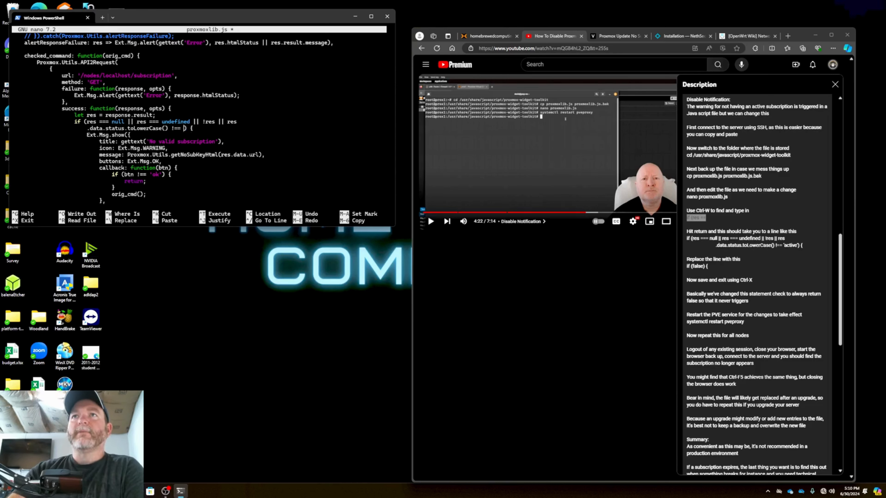
pyautogui.press('BackSpace')
pyautogui.press('BackSpace')
pyautogui.press('BackSpace')
pyautogui.press('BackSpace')
pyautogui.press('BackSpace')
pyautogui.press('BackSpace')
pyautogui.press('BackSpace')
pyautogui.press('BackSpace')
pyautogui.press('BackSpace')
pyautogui.press('BackSpace')
pyautogui.press('BackSpace')
pyautogui.press('BackSpace')
pyautogui.press('BackSpace')
pyautogui.press('BackSpace')
pyautogui.press('BackSpace')
pyautogui.press('BackSpace')
pyautogui.press('BackSpace')
pyautogui.press('BackSpace')
pyautogui.press('BackSpace')
pyautogui.press('BackSpace')
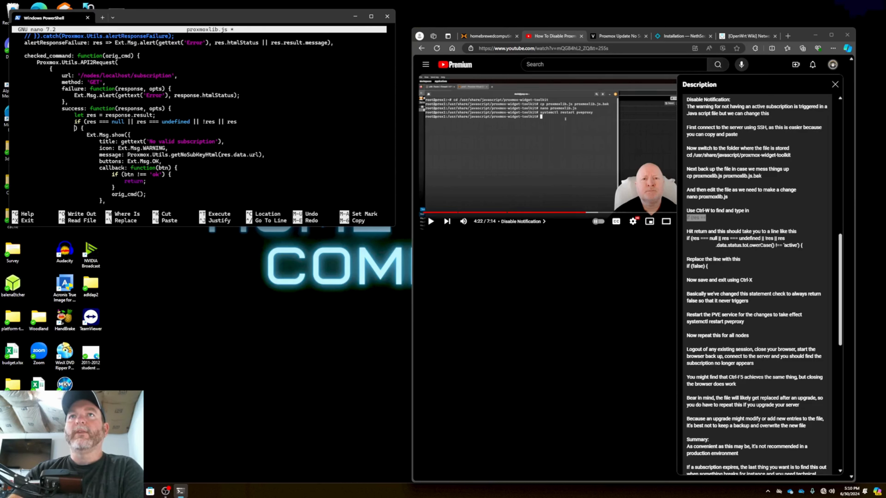
pyautogui.press('BackSpace')
pyautogui.press('BackSpace')
pyautogui.press('BackSpace')
pyautogui.press('BackSpace')
pyautogui.press('BackSpace')
pyautogui.press('BackSpace')
pyautogui.press('BackSpace')
pyautogui.press('BackSpace')
pyautogui.press('BackSpace')
pyautogui.press('BackSpace')
pyautogui.press('BackSpace')
pyautogui.press('BackSpace')
pyautogui.press('BackSpace')
pyautogui.press('BackSpace')
pyautogui.press('BackSpace')
pyautogui.press('BackSpace')
pyautogui.press('BackSpace')
pyautogui.press('BackSpace')
pyautogui.press('BackSpace')
pyautogui.press('BackSpace')
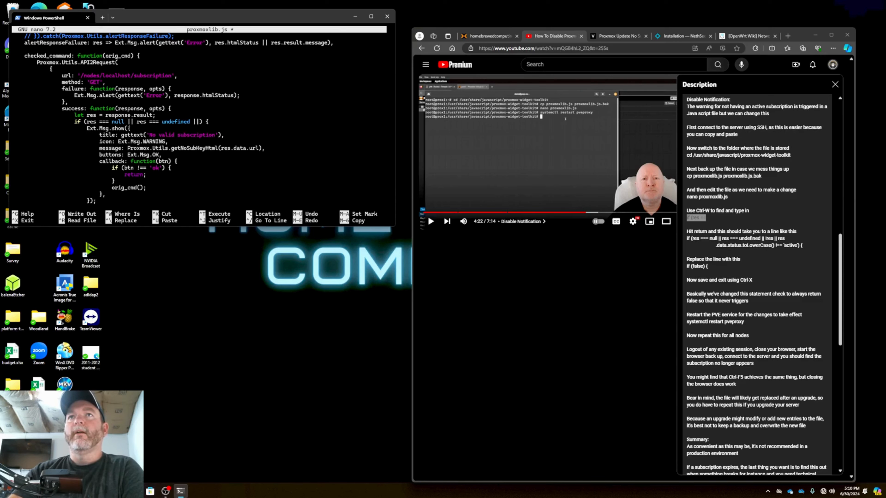
pyautogui.press('BackSpace')
pyautogui.press('BackSpace')
pyautogui.press('BackSpace')
pyautogui.press('BackSpace')
pyautogui.press('BackSpace')
pyautogui.press('BackSpace')
pyautogui.press('BackSpace')
pyautogui.press('BackSpace')
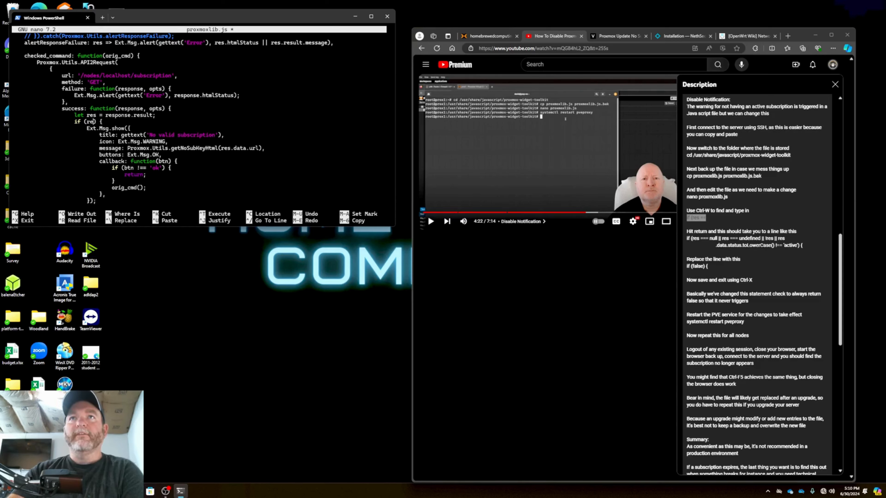
pyautogui.write('false')
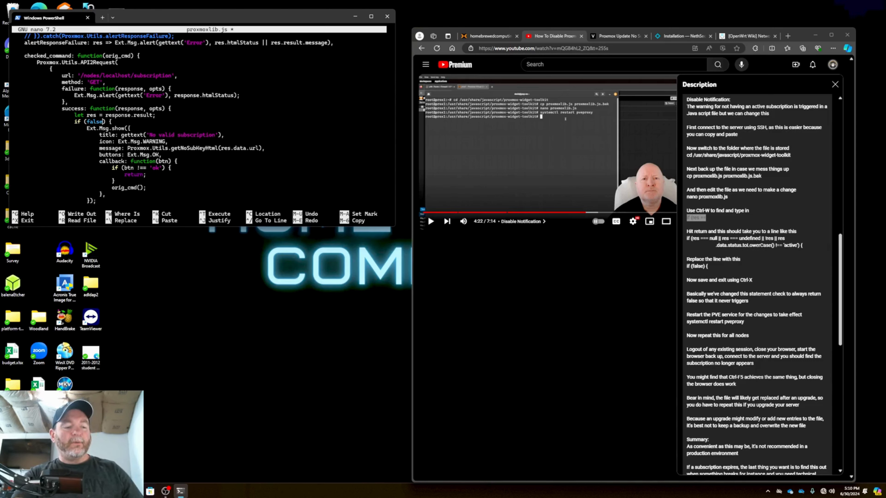
# Save proxmoxlib.js under the same name on exiting nano, and return to the home directory with cd
pyautogui.hotkey('ctrl', 'x')
pyautogui.press('y')
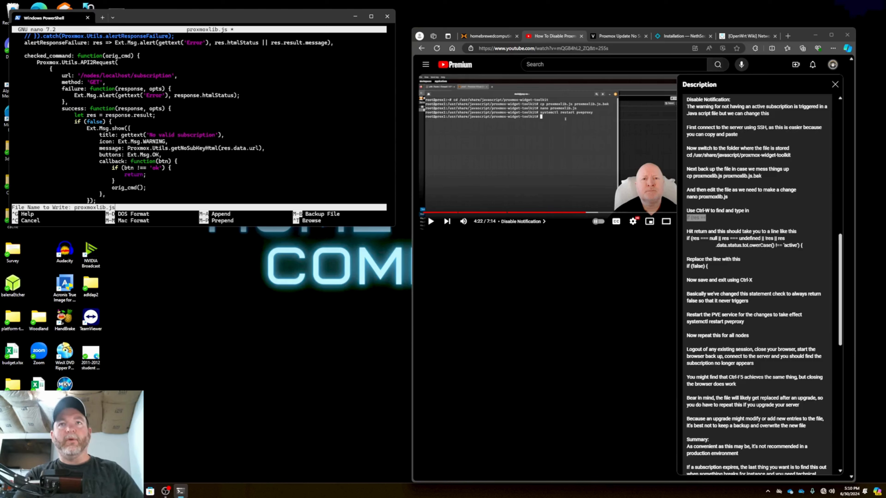
pyautogui.press('Return')
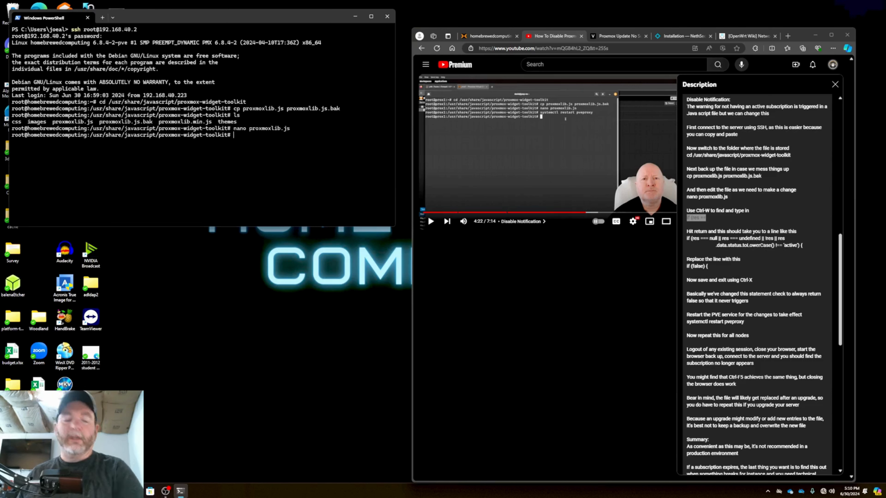
pyautogui.write('cd')
pyautogui.press('Return')
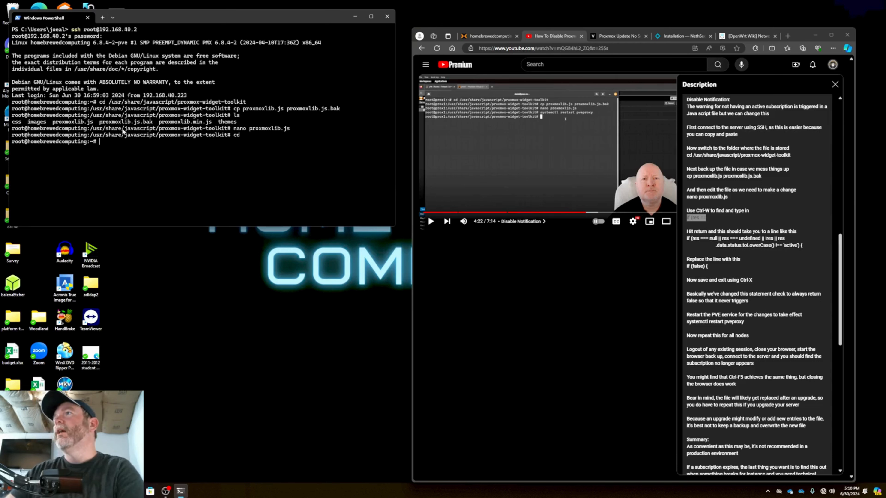
# Copy the path /etc/apt/sources.list.d/pve-enterprise.list from the Proxmox no-subscription repository article and open that file in nano
pyautogui.click(619, 36)
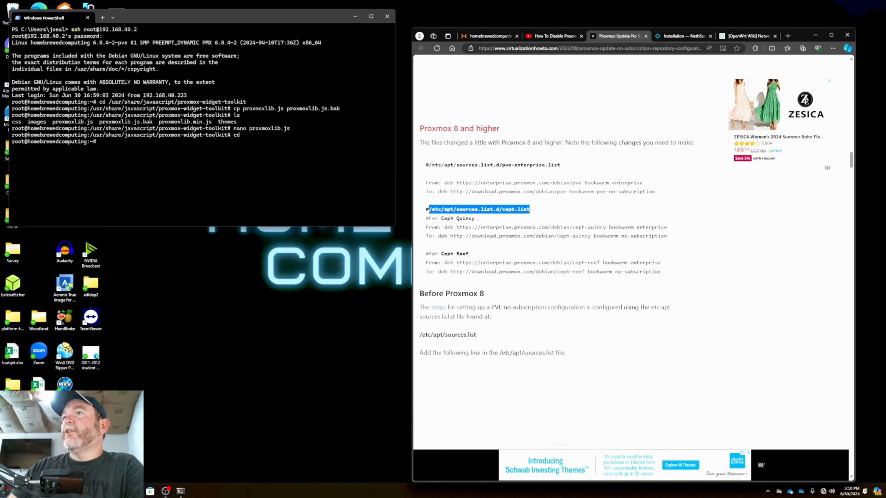
pyautogui.moveTo(429, 163); pyautogui.dragTo(562, 169)
pyautogui.rightClick(561, 169)
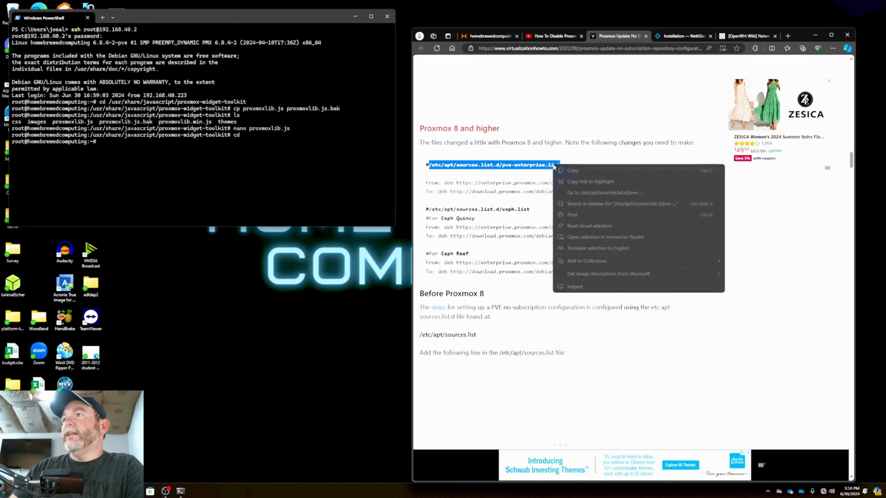
pyautogui.click(576, 171)
pyautogui.click(268, 197)
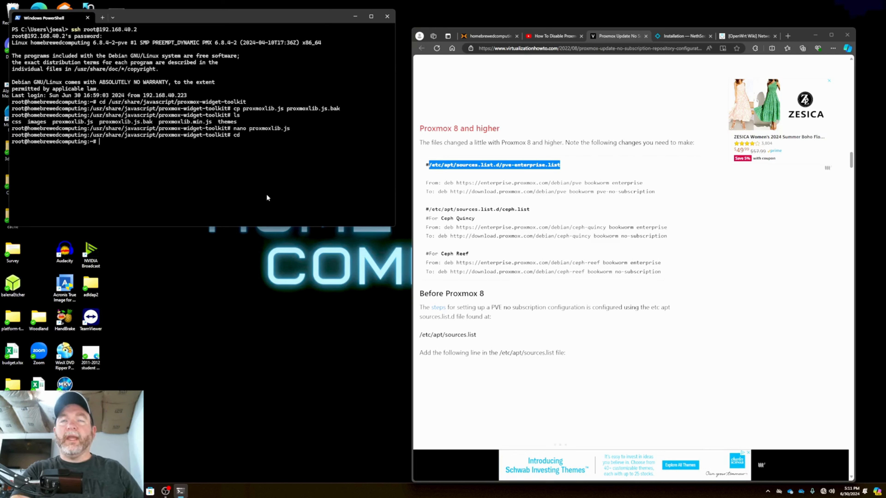
pyautogui.write('nano')
pyautogui.hotkey('ctrl', 'v')
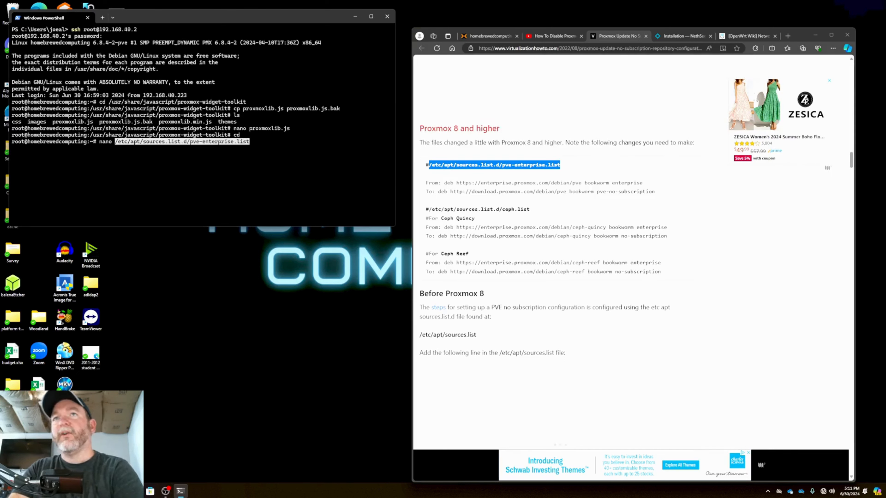
pyautogui.press('Return')
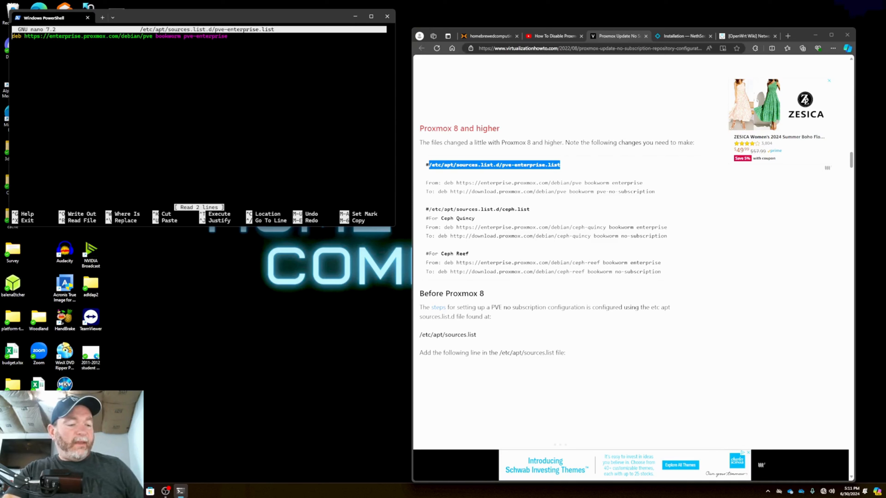
pyautogui.write('#')
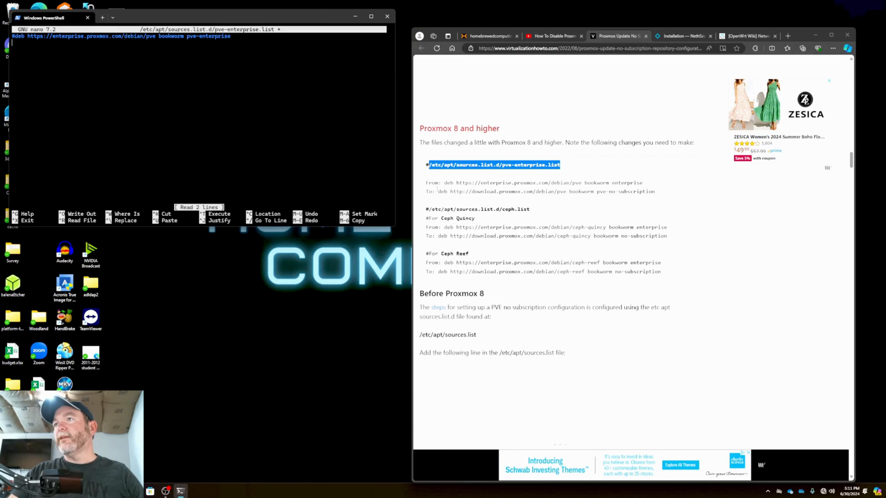
pyautogui.moveTo(439, 191); pyautogui.dragTo(655, 198)
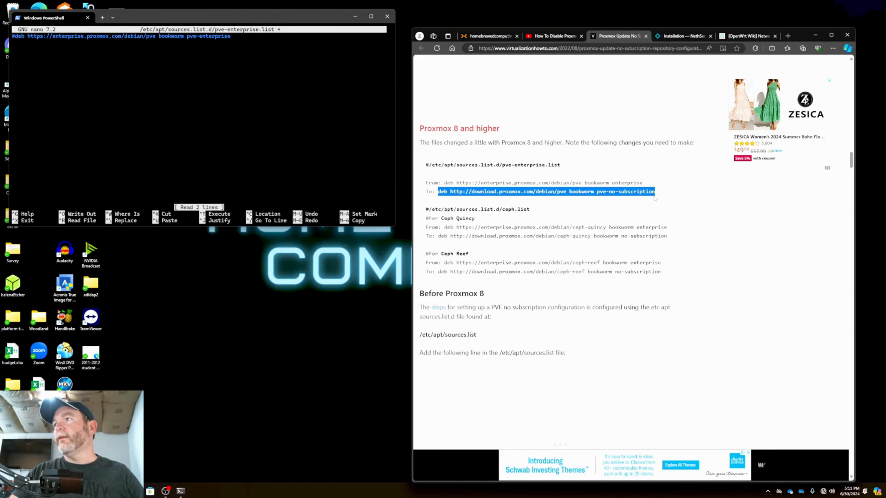
pyautogui.rightClick(649, 198)
pyautogui.click(663, 201)
pyautogui.rightClick(263, 102)
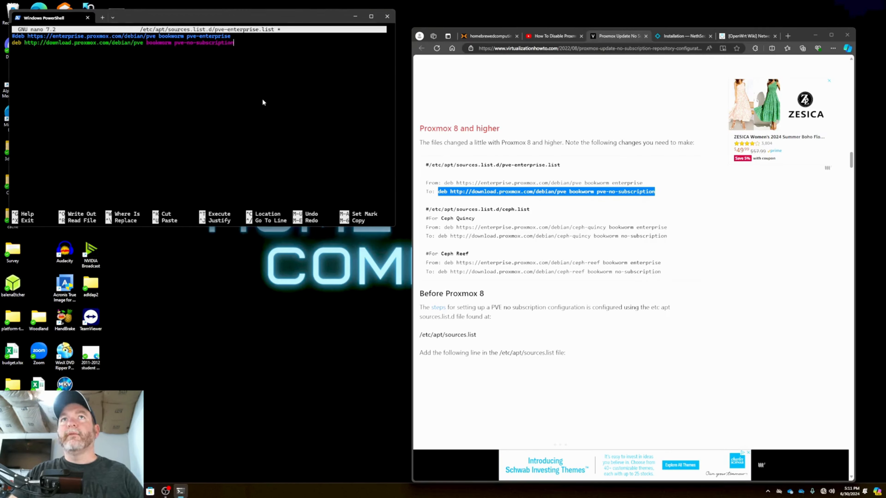
pyautogui.hotkey('ctrl', 'x')
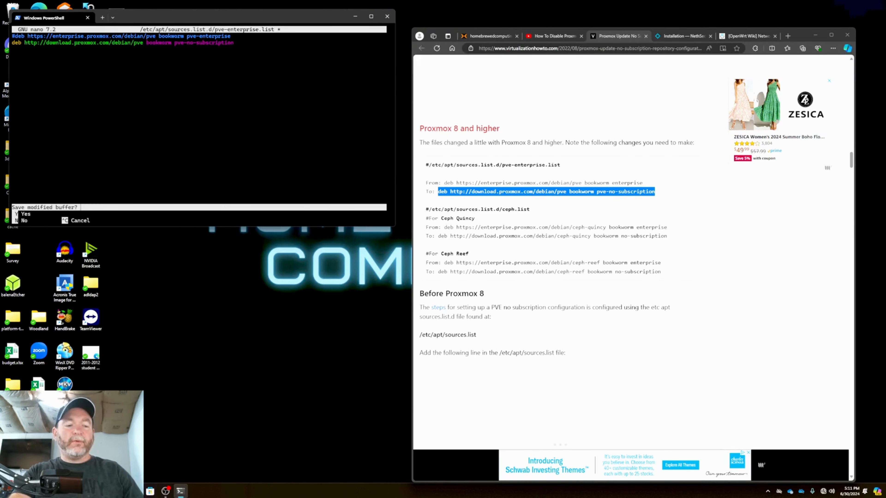
pyautogui.press('y')
pyautogui.press('Return')
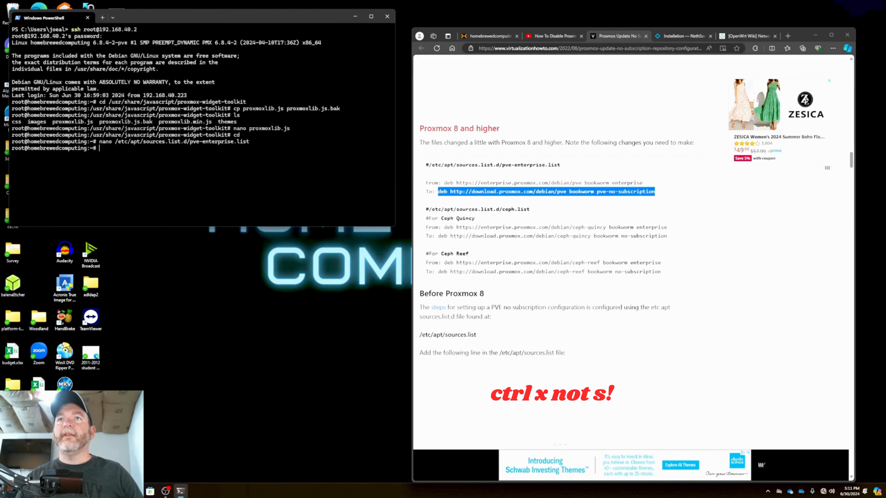
# Copy the path /etc/apt/sources.list.d/ceph.list from the article and open that file in nano
pyautogui.moveTo(429, 209); pyautogui.dragTo(533, 214)
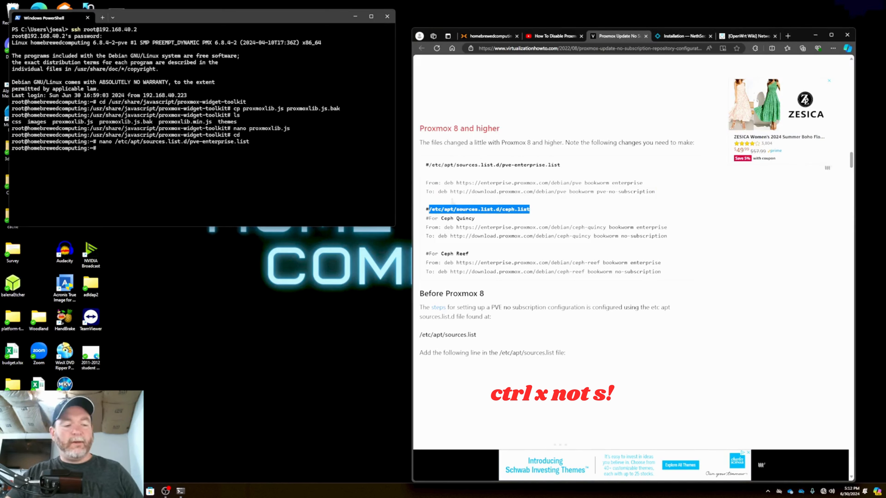
pyautogui.click(99, 136)
pyautogui.write('nano')
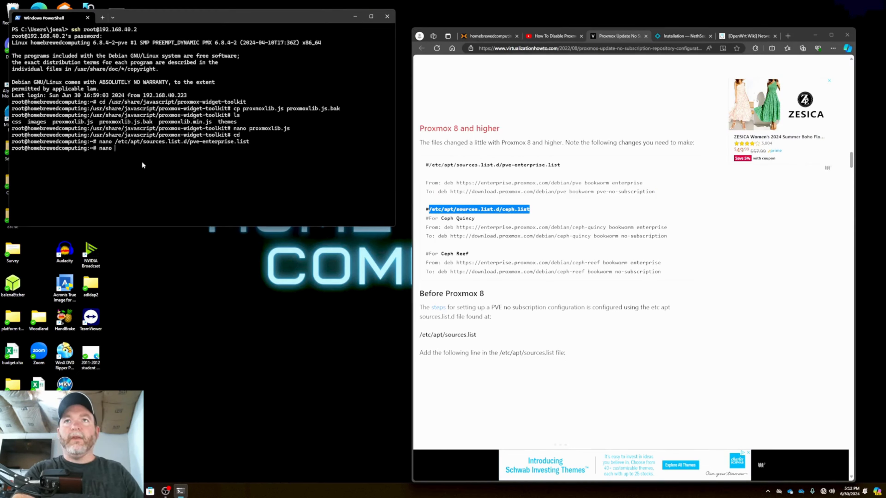
pyautogui.hotkey('ctrl', 'v')
pyautogui.press('Return')
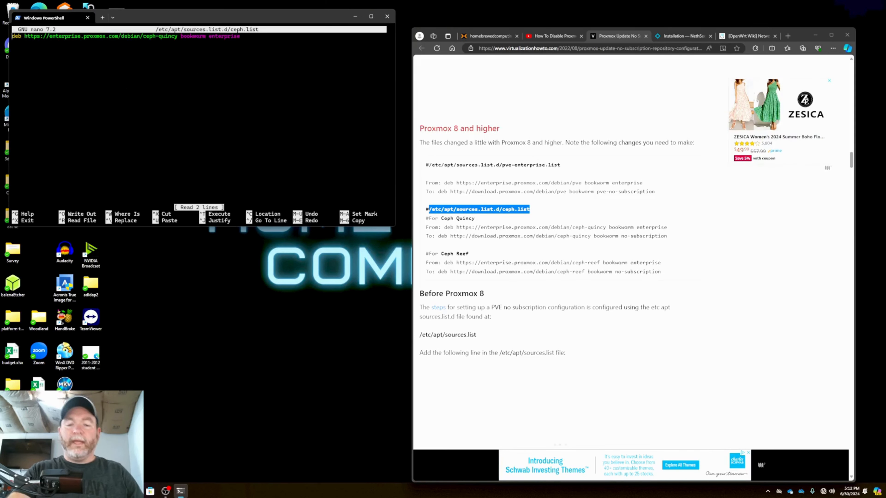
pyautogui.write('#')
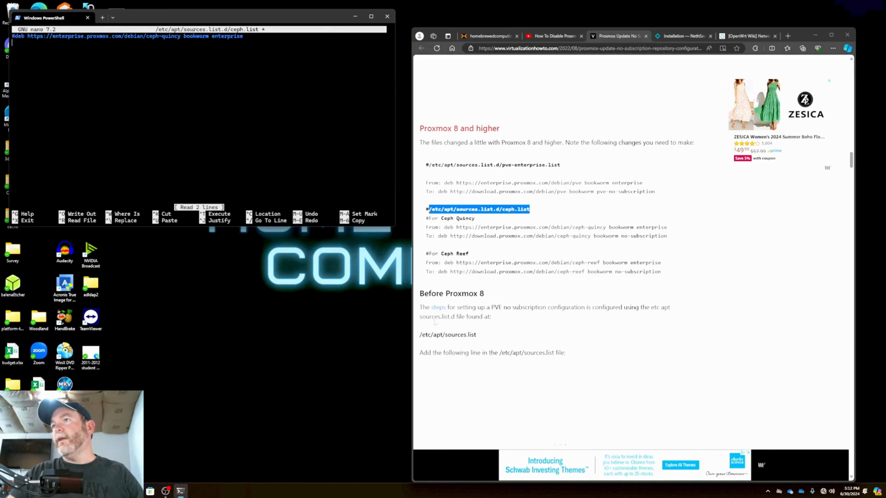
pyautogui.moveTo(438, 236)
pyautogui.mouseDown()
pyautogui.moveTo(667, 241)
pyautogui.moveTo(438, 239)
pyautogui.mouseUp()
pyautogui.click(200, 148)
pyautogui.hotkey('ctrl', 'v')
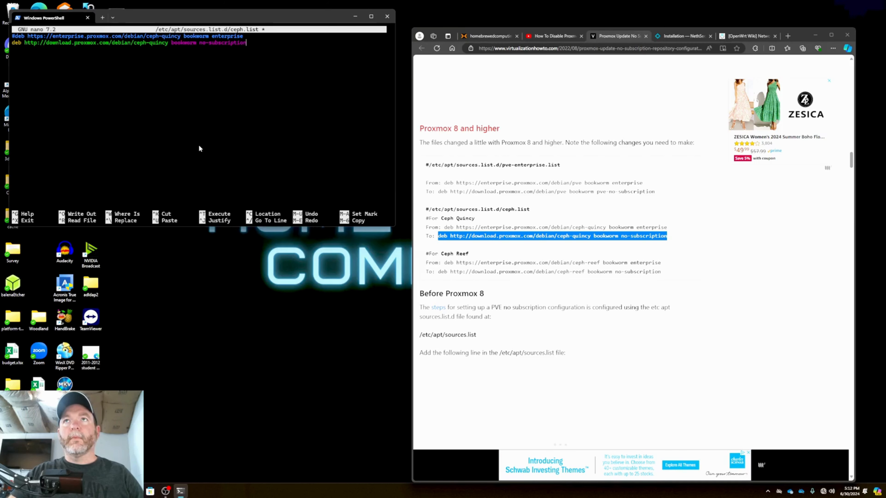
pyautogui.hotkey('ctrl', 'x')
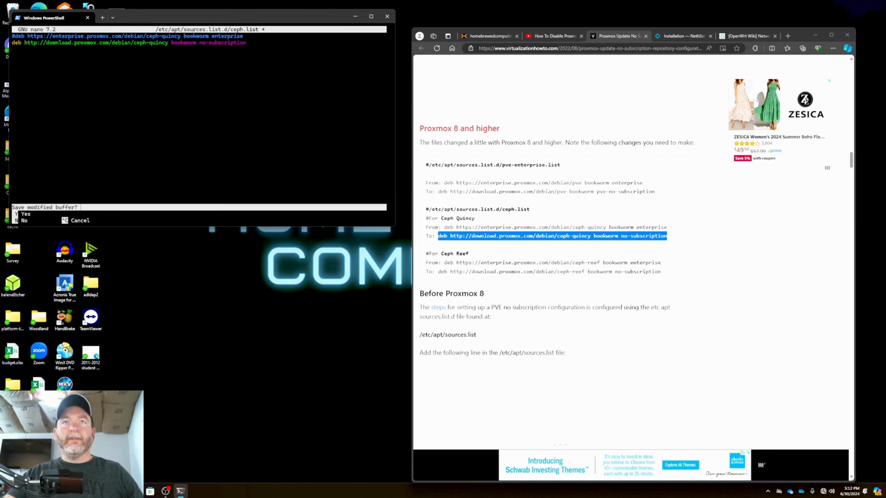
pyautogui.press('y')
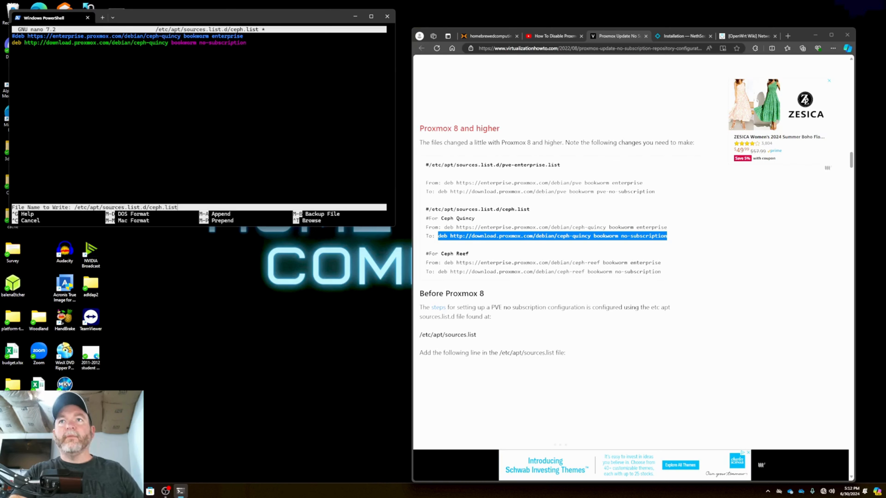
pyautogui.press('Return')
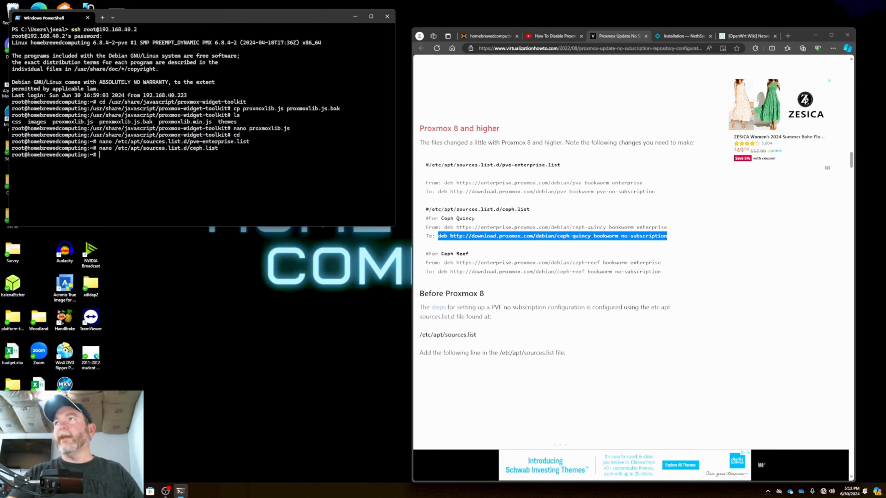
# Copy the command "systemctl restart pveproxy" from the YouTube video's description and paste it at the SSH prompt
pyautogui.click(541, 36)
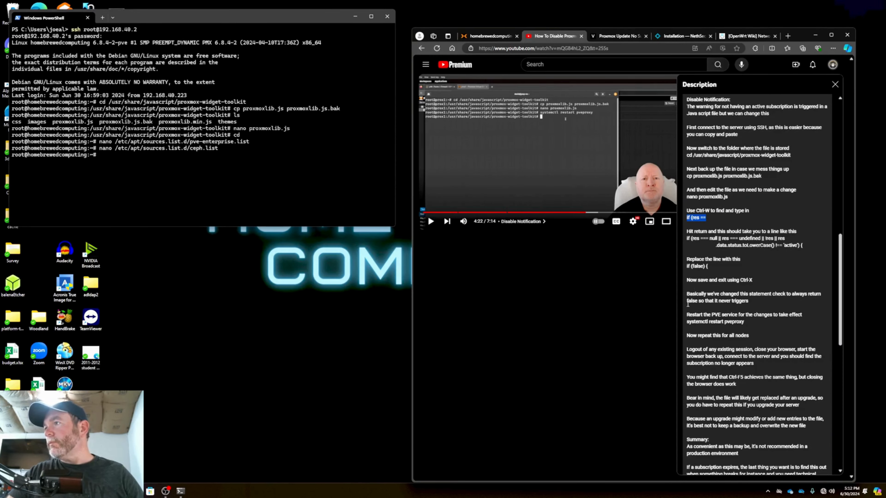
pyautogui.moveTo(687, 322); pyautogui.dragTo(743, 322)
pyautogui.hotkey('ctrl', 'c')
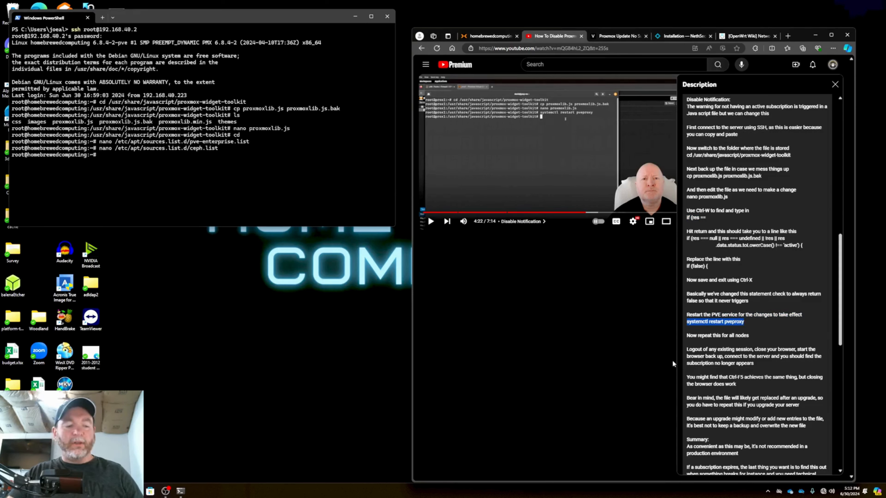
pyautogui.rightClick(202, 182)
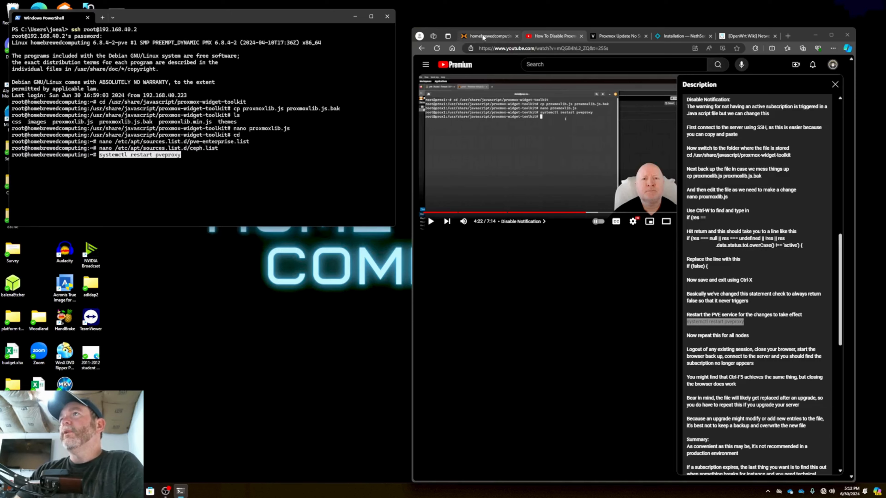
# Log out of the Proxmox web interface, close its browser page, and run the pasted pveproxy restart command in the SSH session
pyautogui.click(489, 36)
pyautogui.click(634, 283)
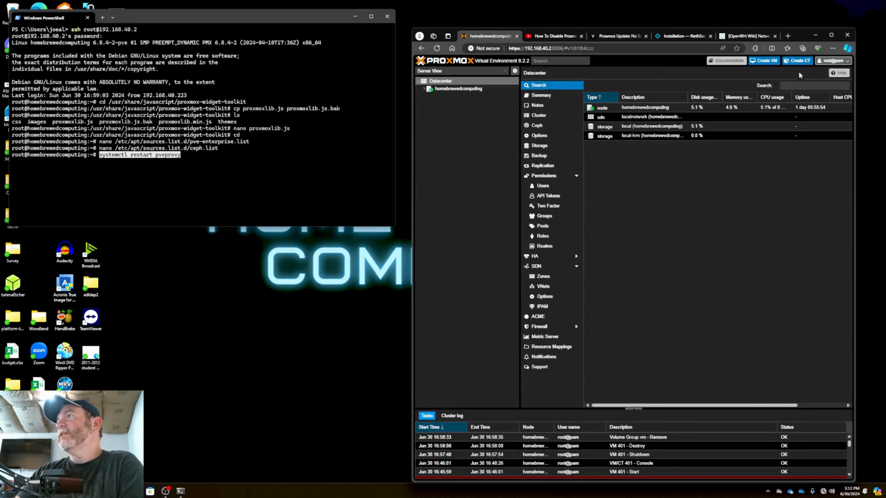
pyautogui.click(833, 61)
pyautogui.click(830, 113)
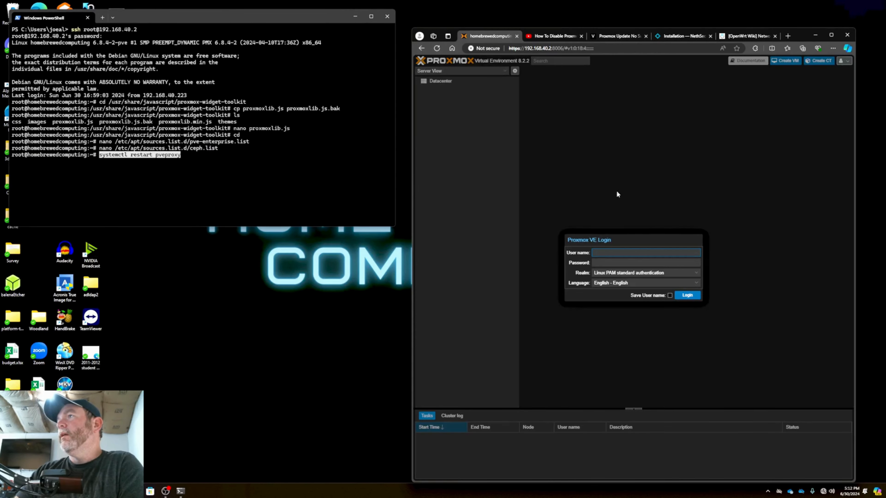
pyautogui.click(517, 36)
pyautogui.click(215, 211)
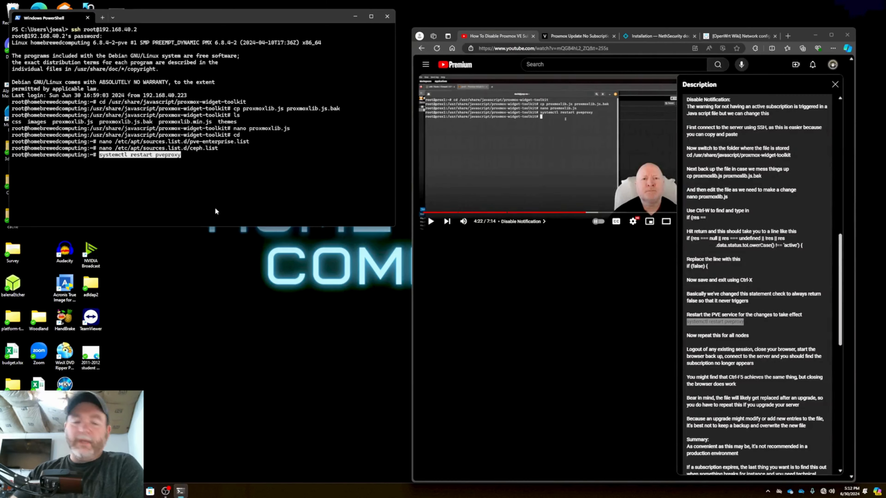
pyautogui.press('Return')
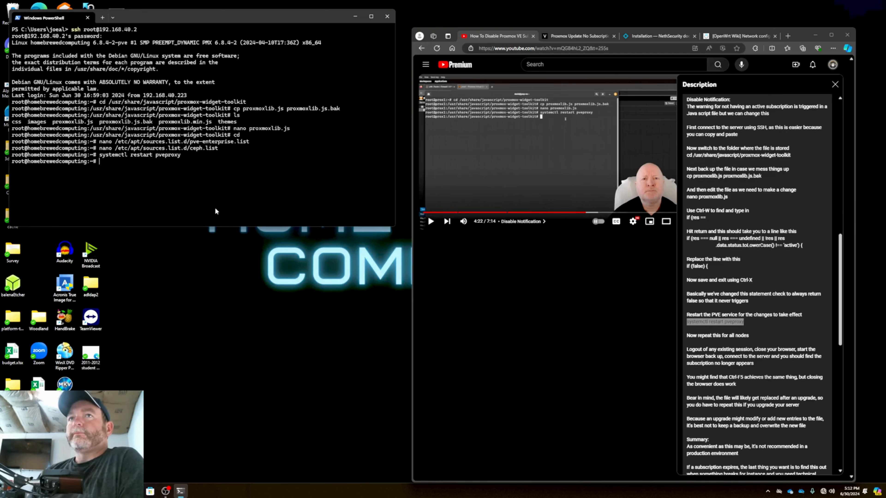
# Reopen the Proxmox web interface at 192.168.40.2:8006 in a new browser tab and log in as root with the account password
pyautogui.click(788, 36)
pyautogui.click(643, 49)
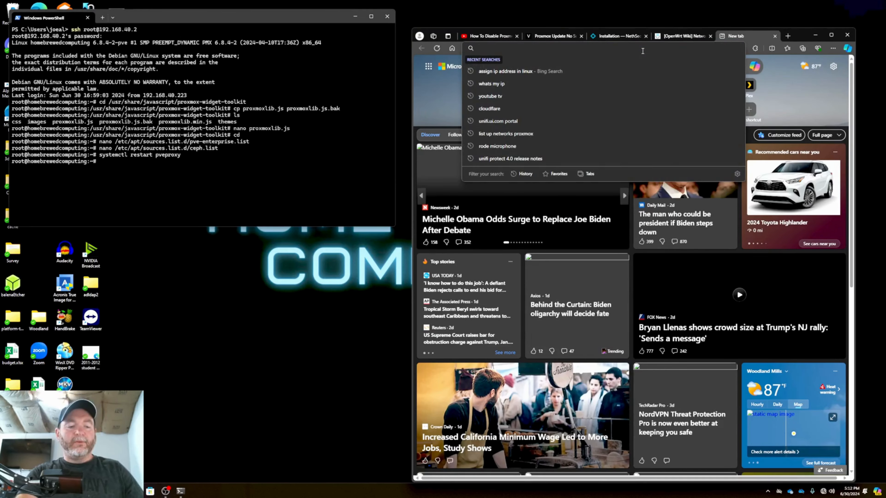
pyautogui.write('192.168')
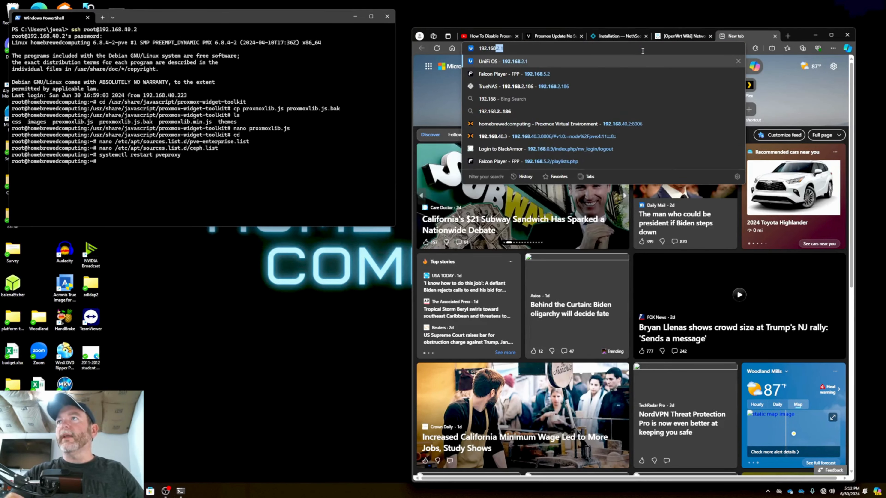
pyautogui.write('.40.2:8006')
pyautogui.press('Return')
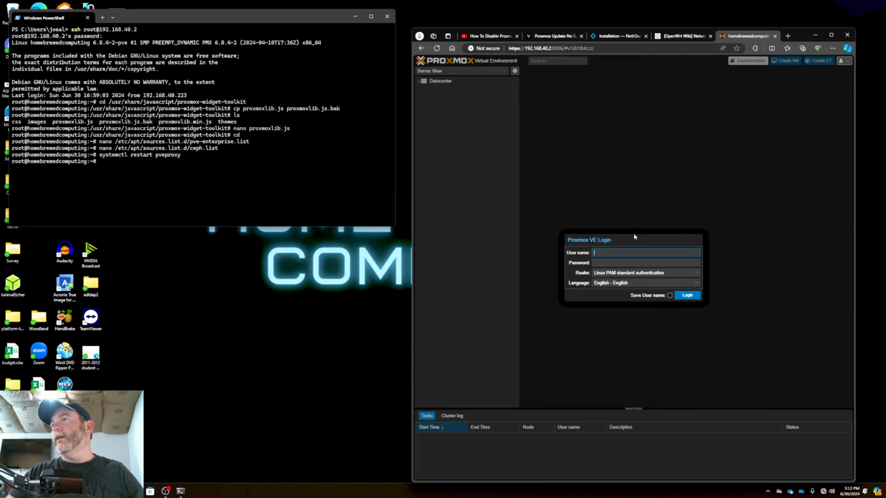
pyautogui.write('root')
pyautogui.press('Tab')
pyautogui.write('p')
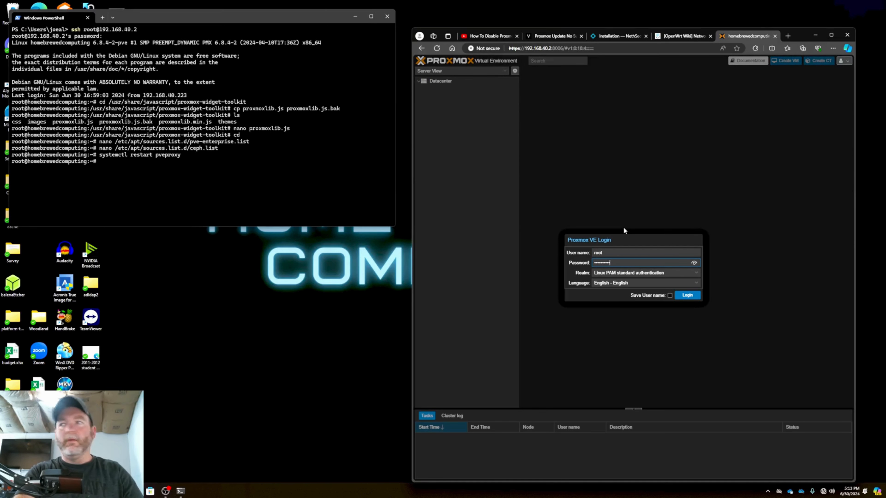
pyautogui.press('Return')
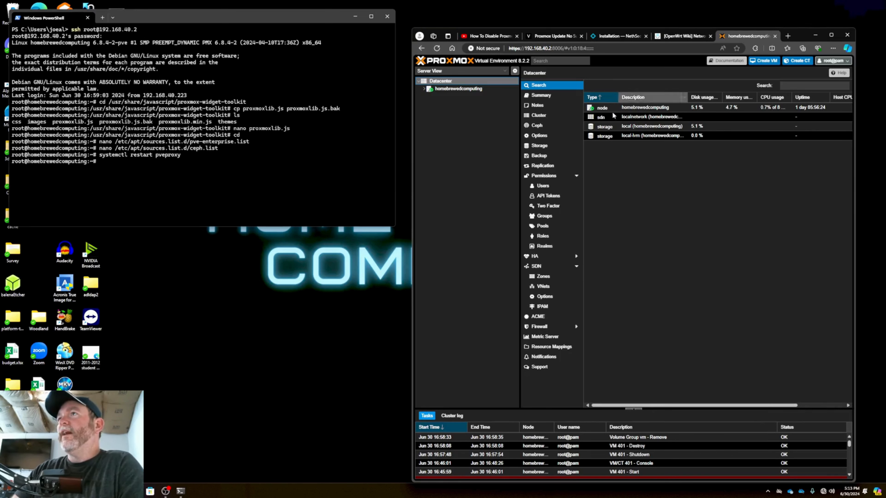
# Review the APT repositories configured on the homebrewedcomputing node
pyautogui.click(462, 92)
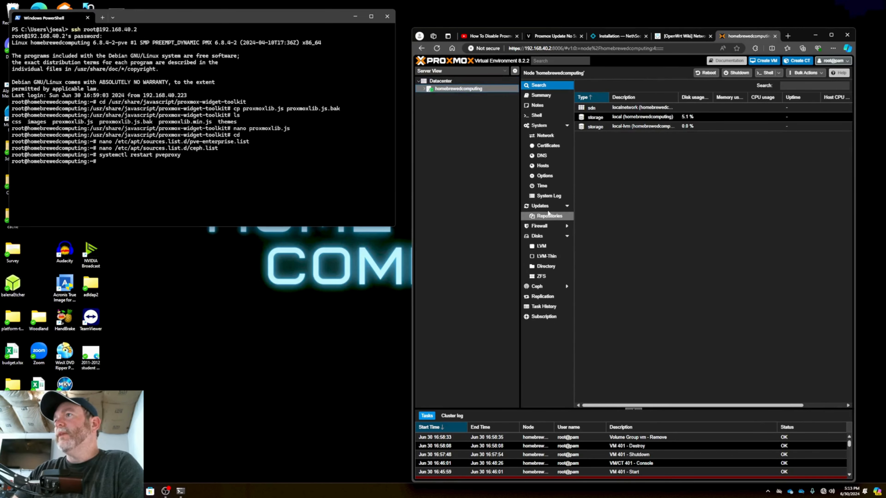
pyautogui.click(550, 216)
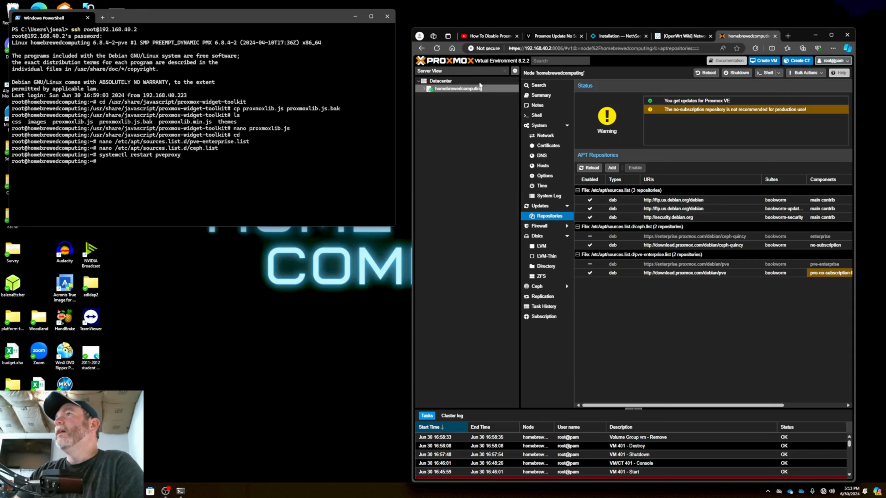
# Open the account's two-factor authentication page and look at the factor types that can be added, without adding one
pyautogui.click(843, 62)
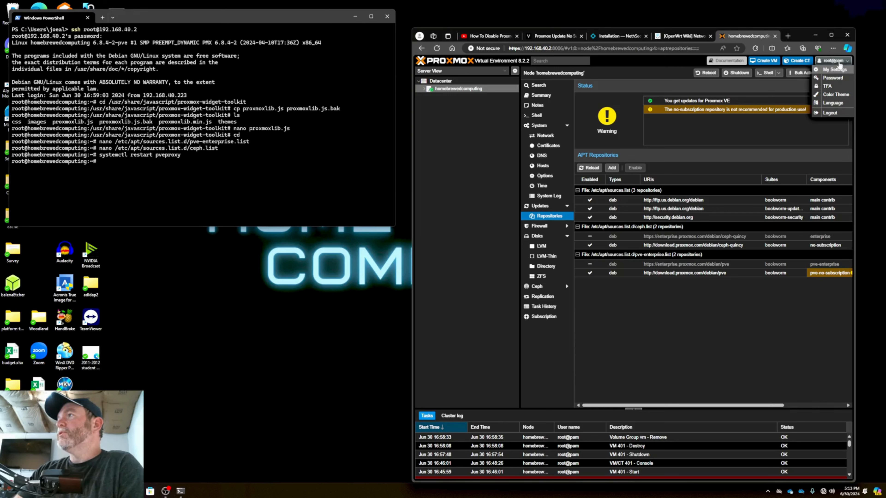
pyautogui.click(832, 88)
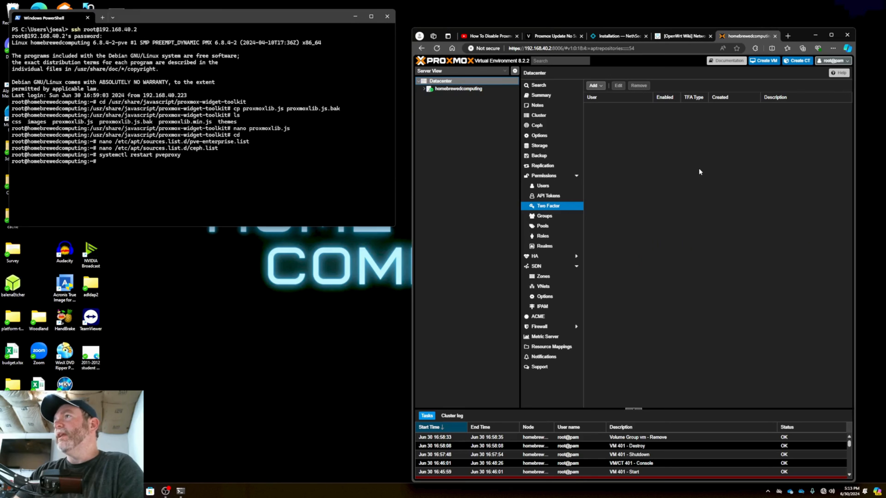
pyautogui.click(601, 86)
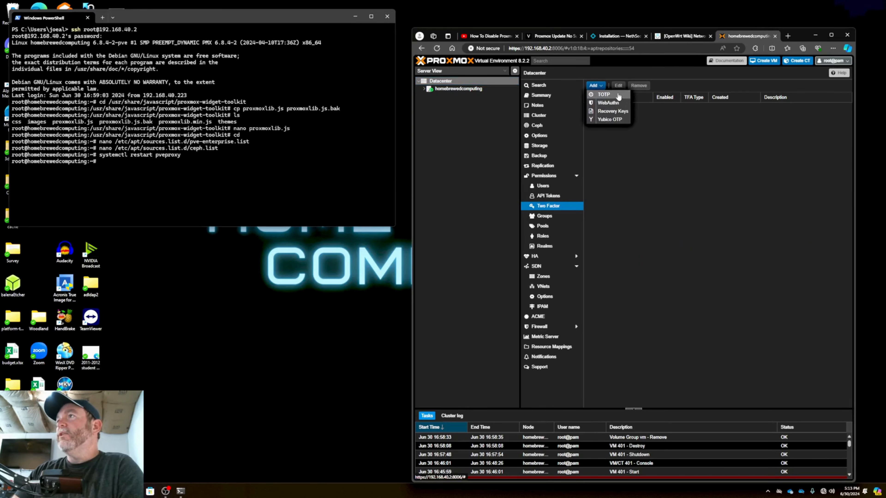
pyautogui.click(673, 175)
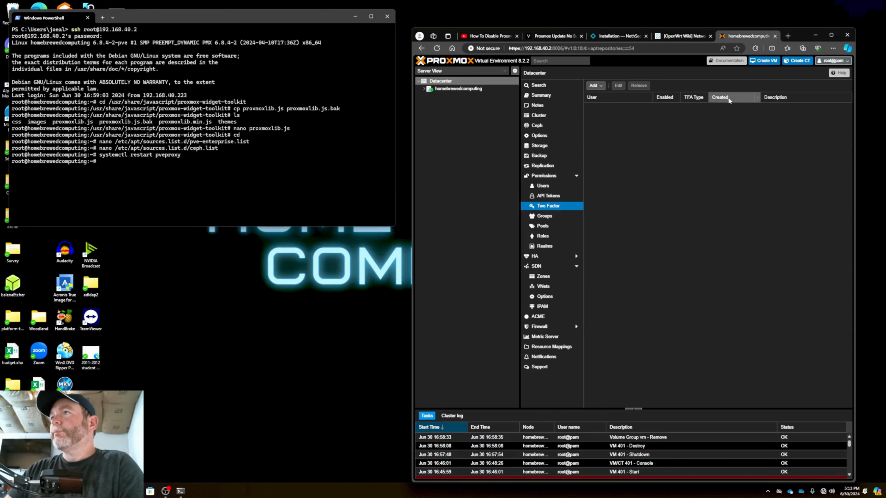
# Create an LVM volume group named vm on disk /dev/sdd of the homebrewedcomputing node, with Add Storage enabled
pyautogui.click(425, 89)
pyautogui.click(461, 89)
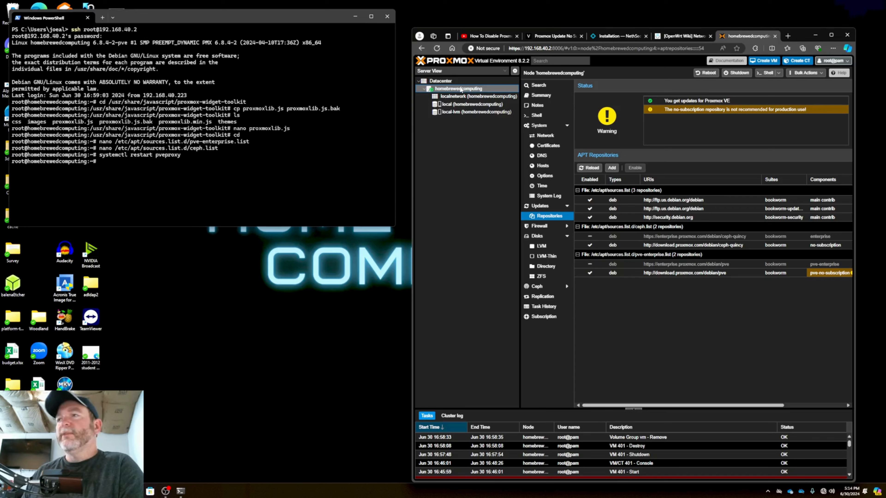
pyautogui.click(543, 248)
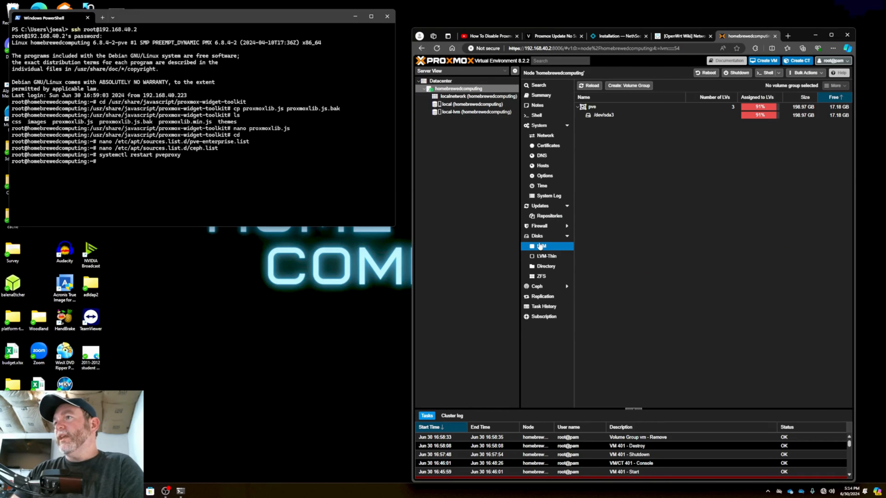
pyautogui.click(629, 86)
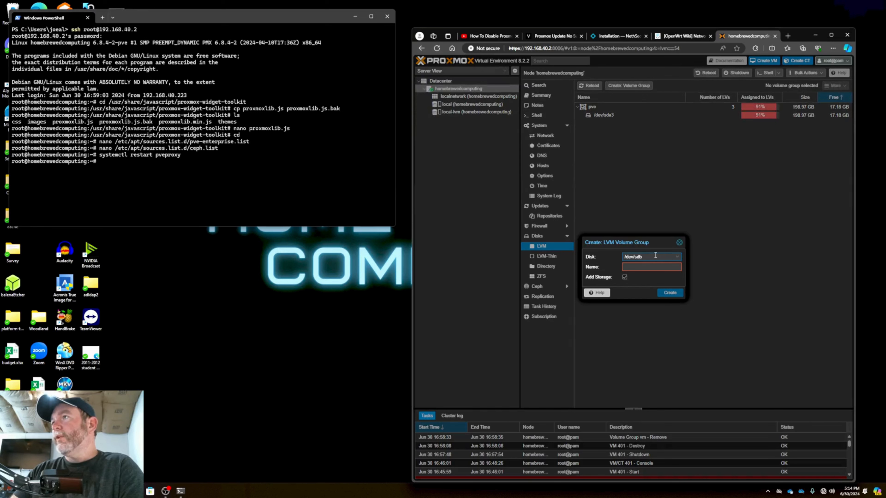
pyautogui.click(676, 258)
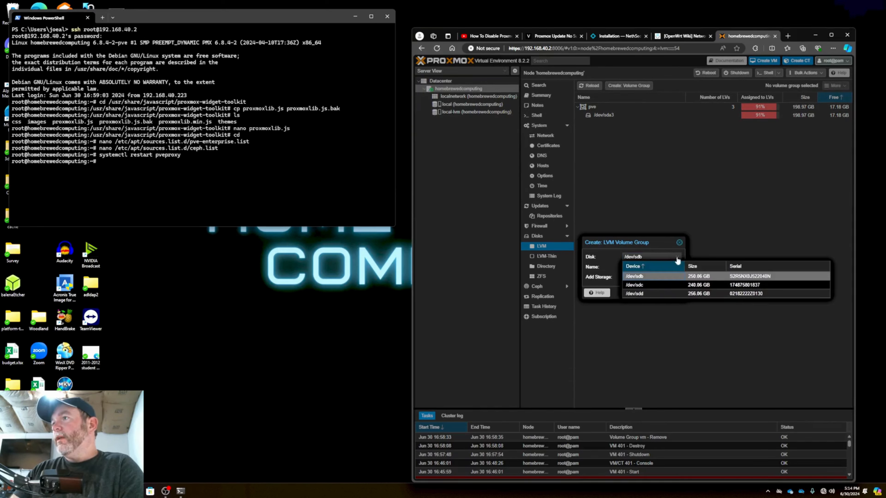
pyautogui.click(678, 288)
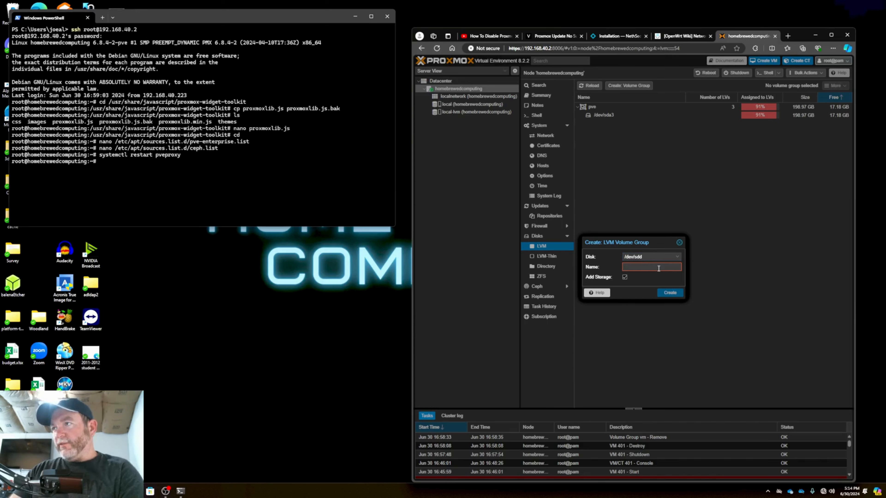
pyautogui.click(651, 266)
pyautogui.write('vm')
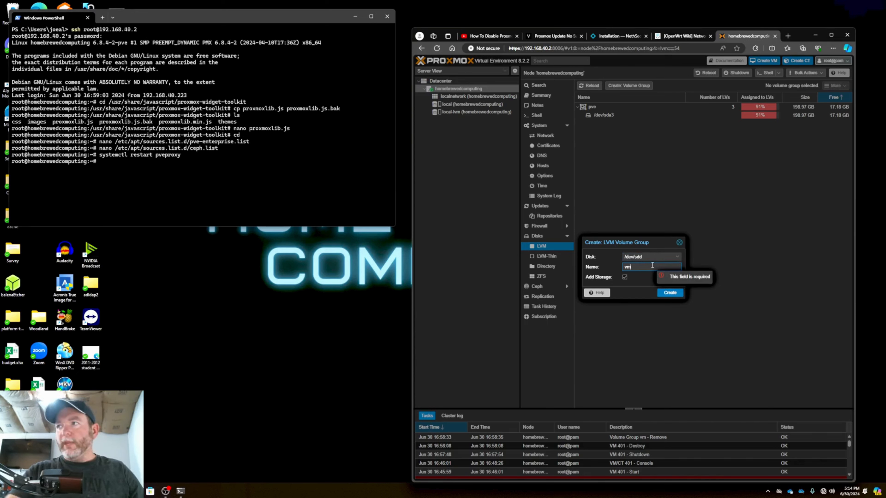
pyautogui.click(678, 294)
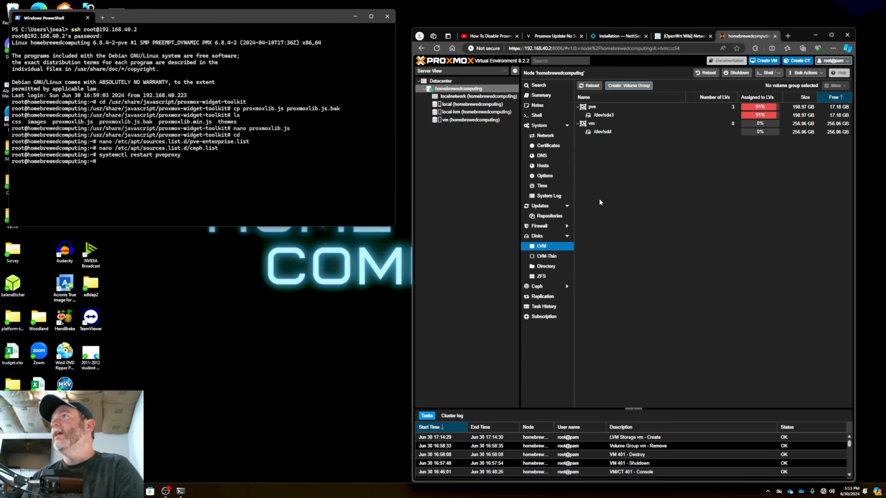
# Consult the "Install on Proxmox" section of the NethSecurity installation documentation
pyautogui.click(621, 36)
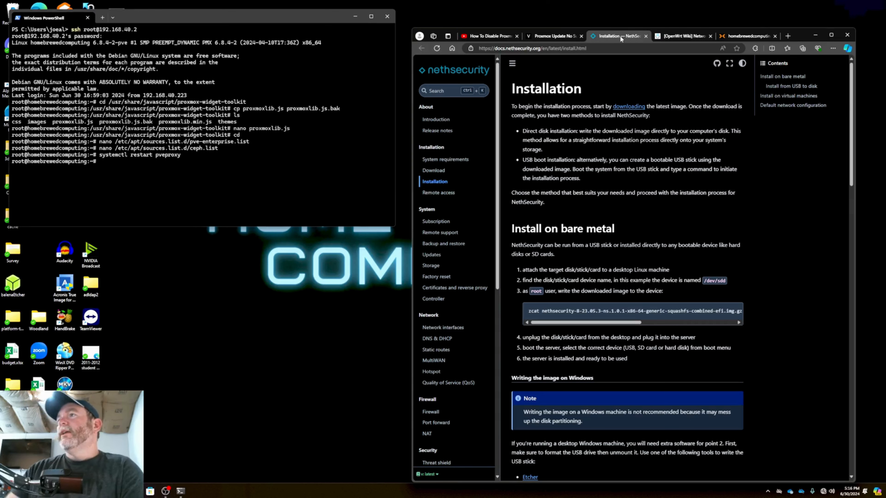
pyautogui.scroll(-6, 667, 300)
pyautogui.scroll(-9, 618, 299)
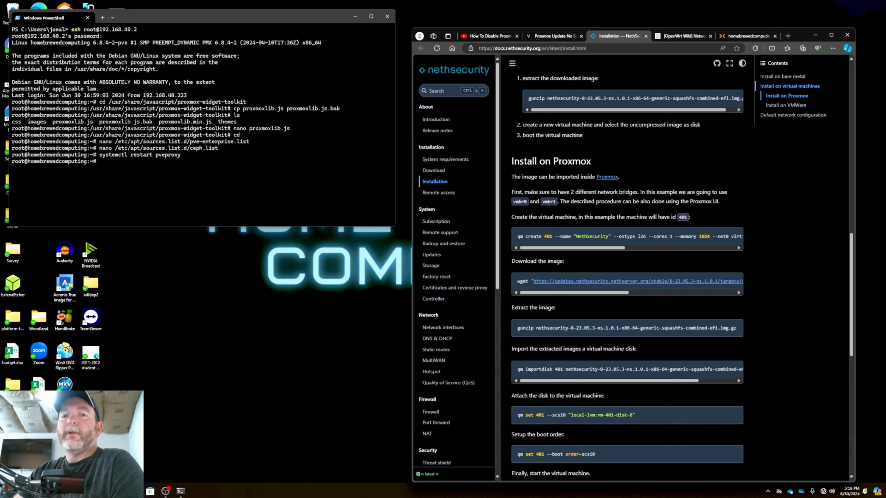
# Open WinSCP and log in to a new SFTP session at 192.168.40.2 as root, entering the account password
pyautogui.press('super')
pyautogui.write('win')
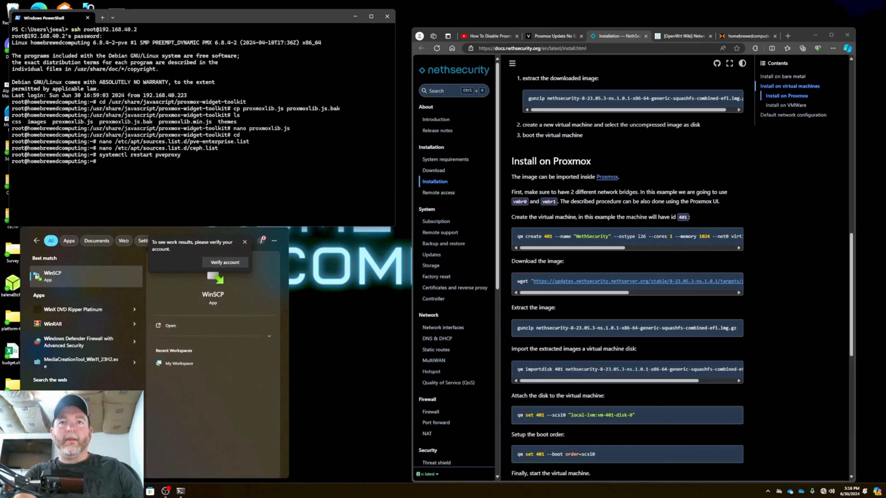
pyautogui.press('Return')
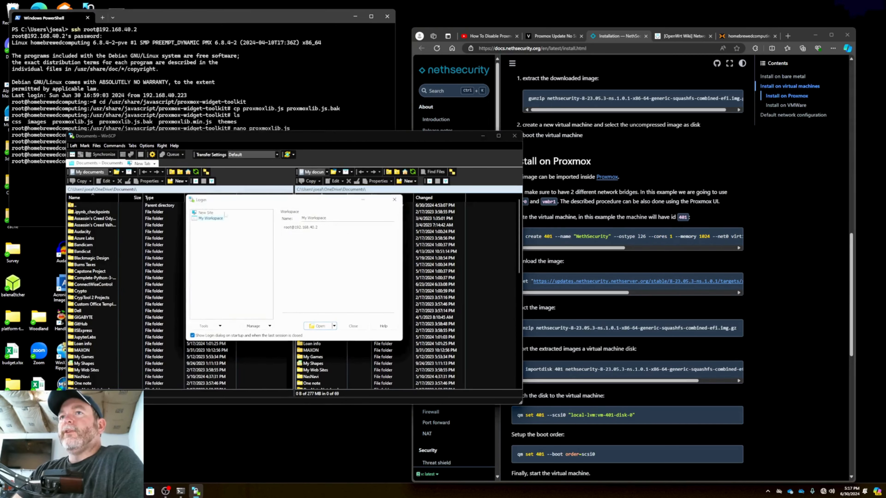
pyautogui.click(211, 213)
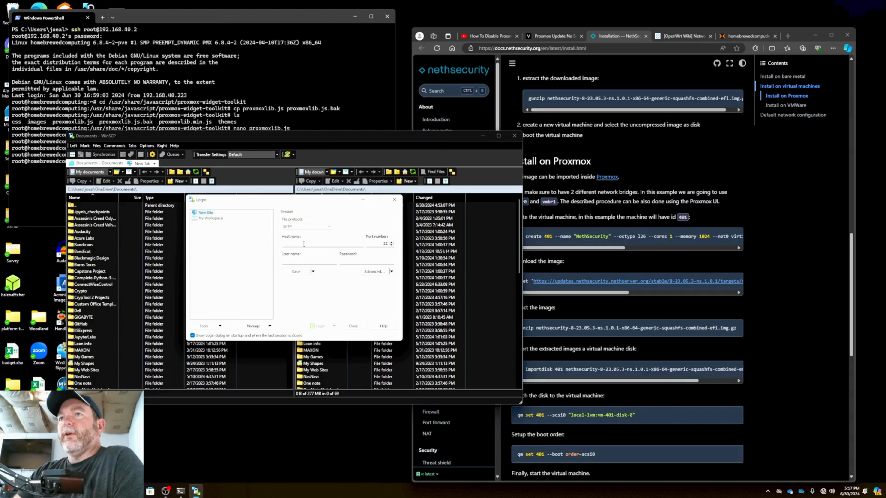
pyautogui.click(300, 242)
pyautogui.write('192.168.40.2')
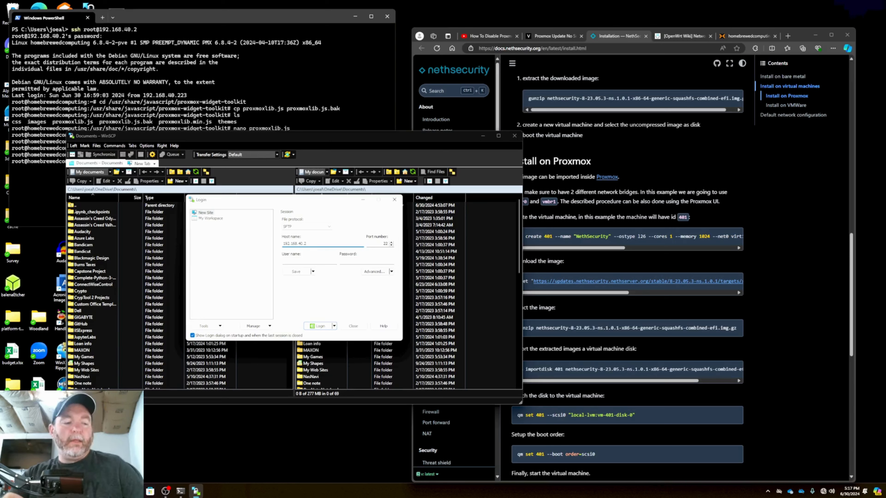
pyautogui.press('Tab')
pyautogui.press('Tab')
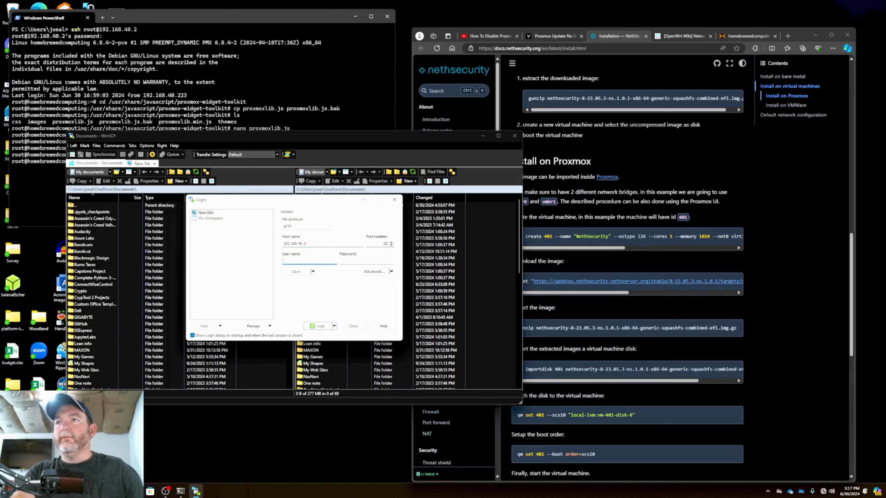
pyautogui.press('Tab')
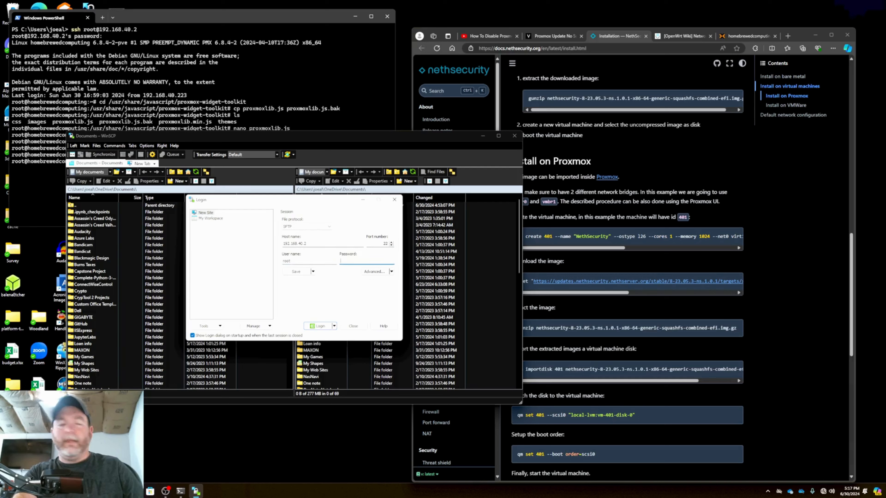
pyautogui.write('••••••••')
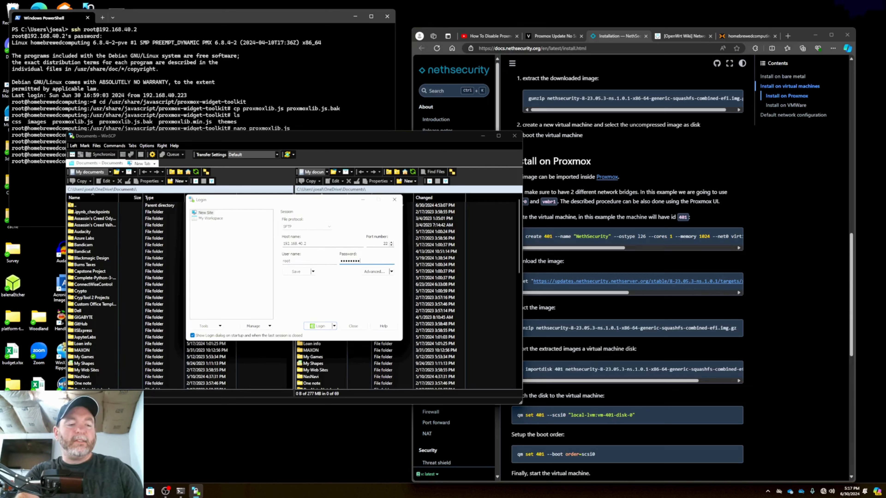
pyautogui.press('Return')
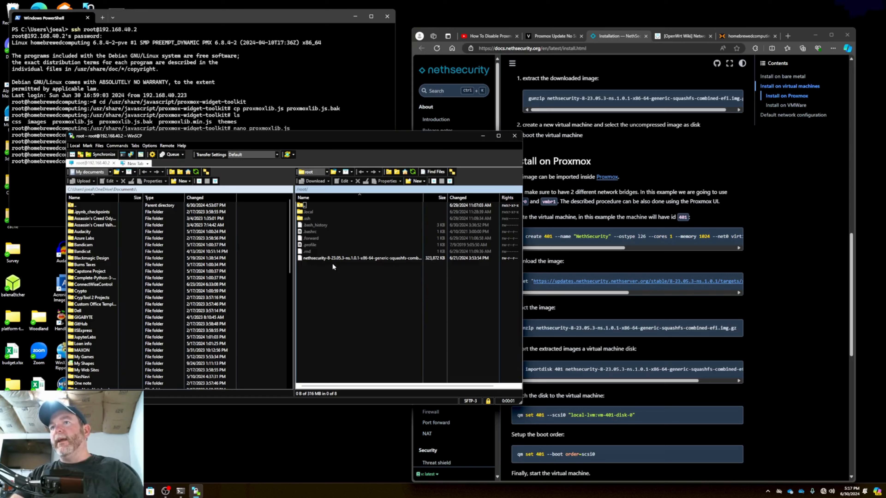
# Delete nethsecurity-8-23.05.3-ns.1.0.1-x86-64-generic-squashfs-combined-efi.img from the server's /root folder
pyautogui.click(332, 258)
pyautogui.rightClick(332, 258)
pyautogui.click(371, 311)
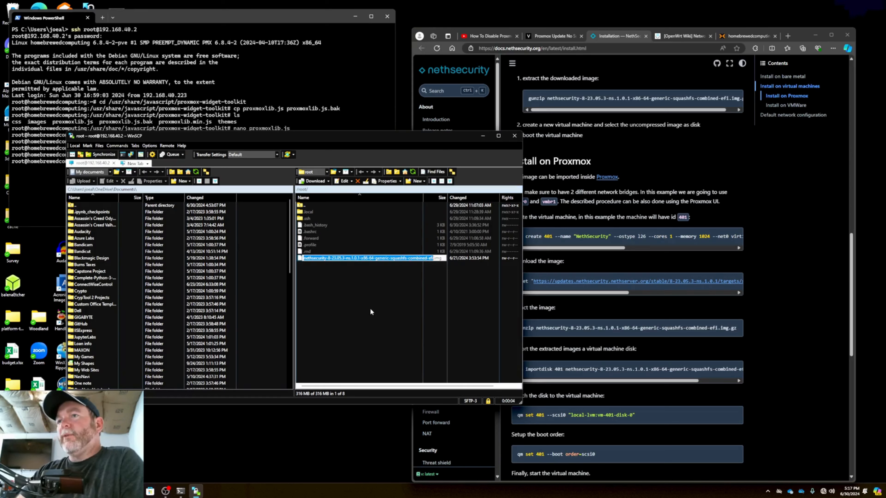
pyautogui.rightClick(300, 259)
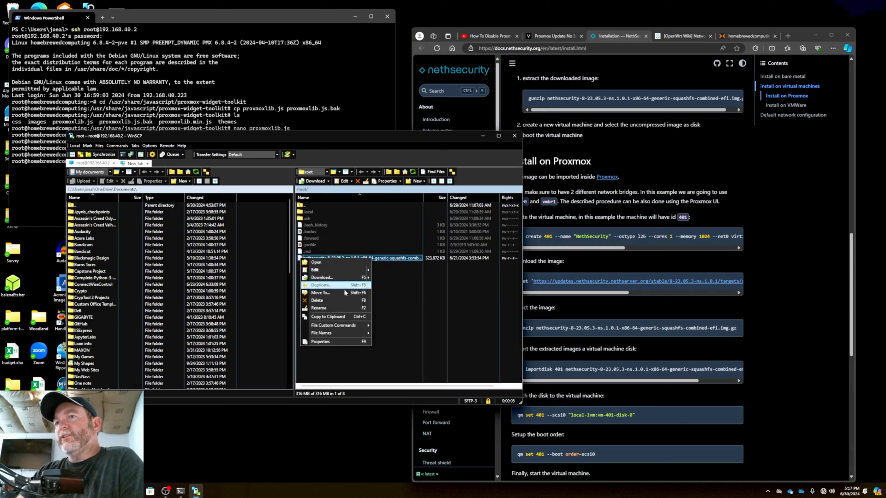
pyautogui.click(344, 308)
pyautogui.rightClick(301, 258)
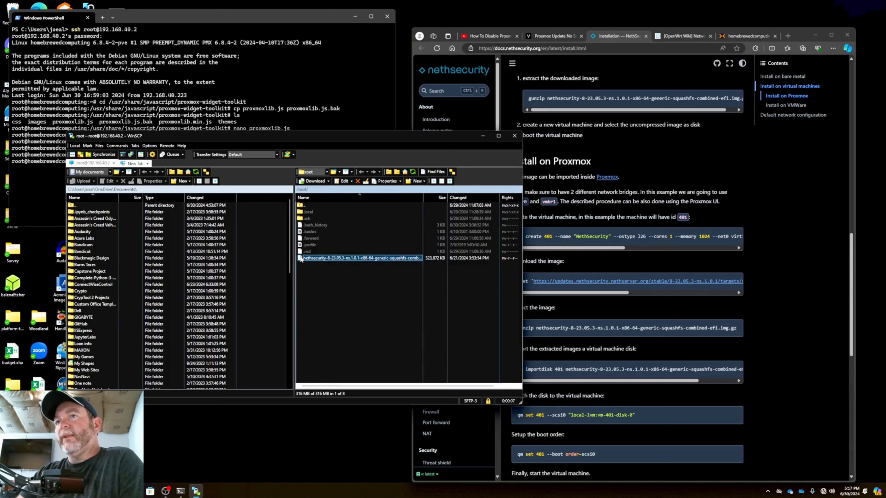
pyautogui.click(349, 301)
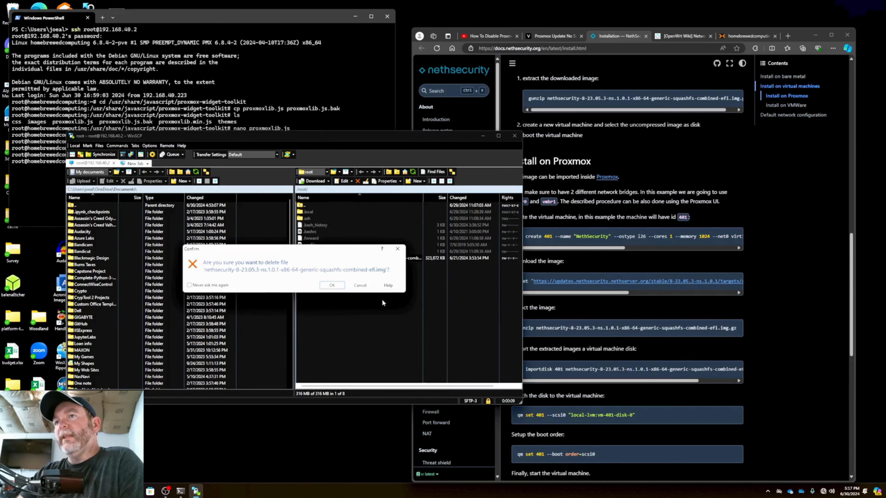
pyautogui.click(332, 285)
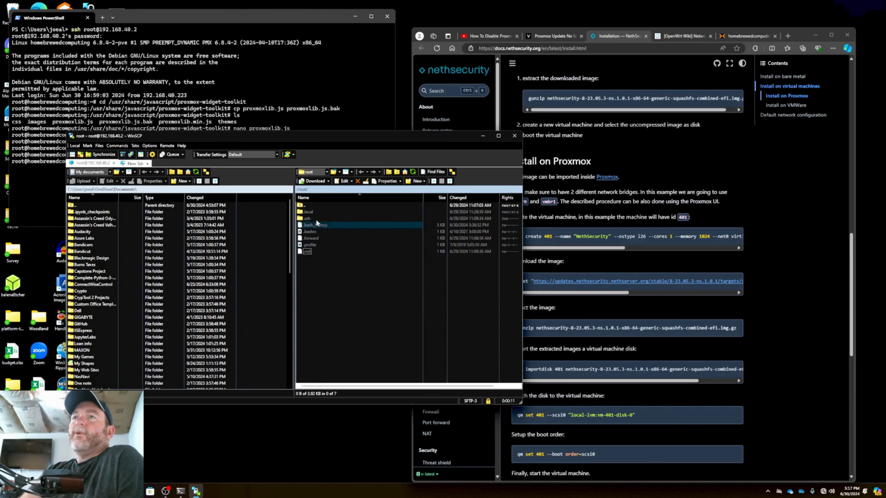
# Switch to the SSH terminal, clear it and list the files in root's home directory
pyautogui.moveTo(370, 140); pyautogui.dragTo(382, 184)
pyautogui.click(311, 166)
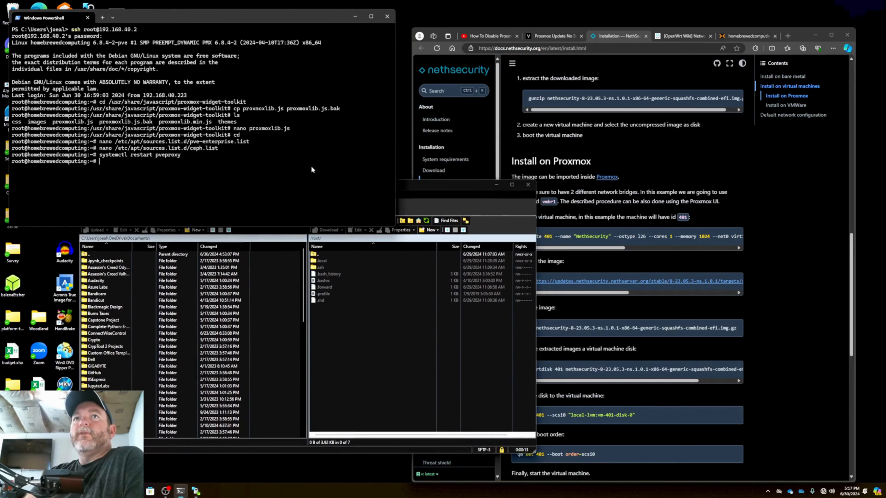
pyautogui.write('clear')
pyautogui.press('Return')
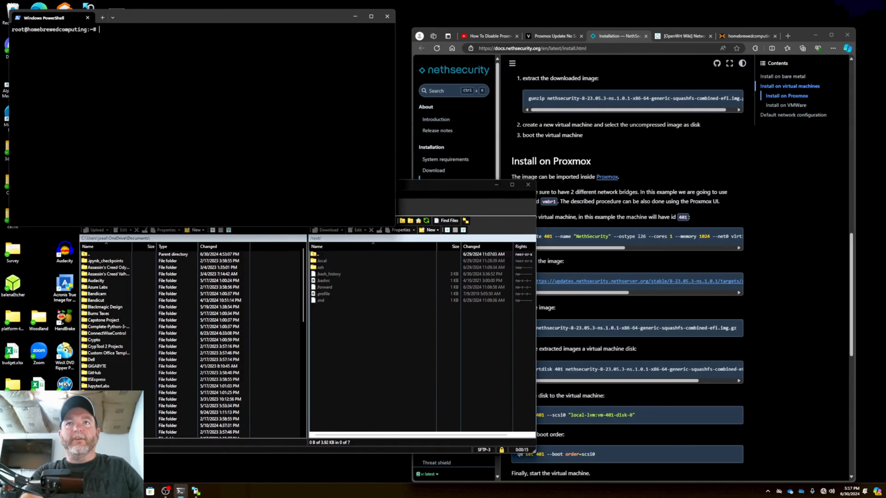
pyautogui.write('ls')
pyautogui.press('Return')
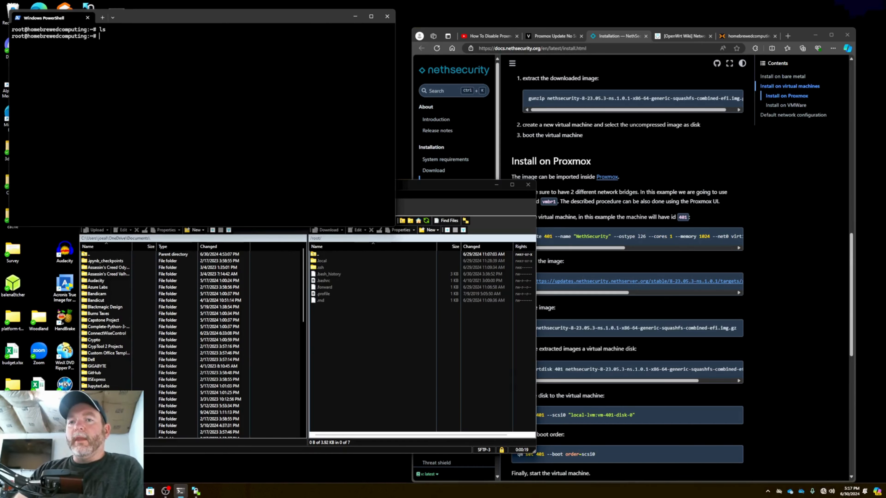
# Upload nethsecurity-8-23.05.3-ns.1.0.1-x86-64-generic-squashfs-combined-efi.img.gz from the local Downloads folder to the server's /root folder, and minimize both file windows
pyautogui.press('super+e')
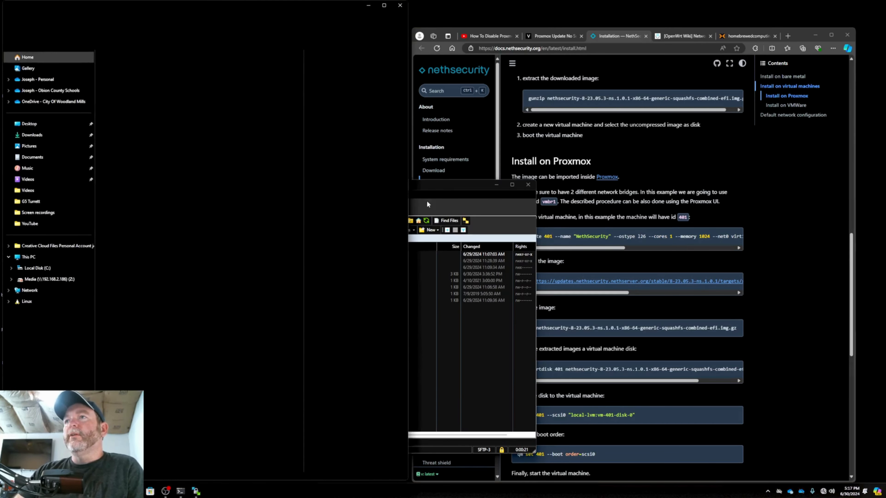
pyautogui.moveTo(456, 188); pyautogui.dragTo(725, 171)
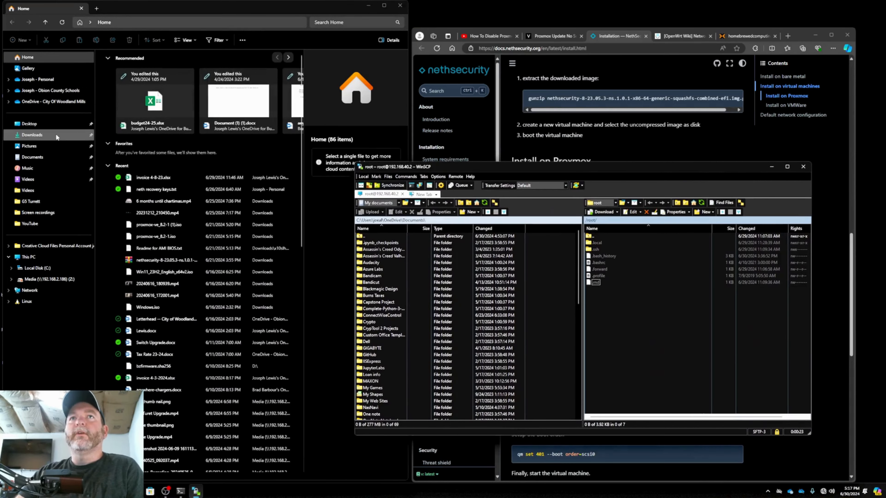
pyautogui.click(32, 135)
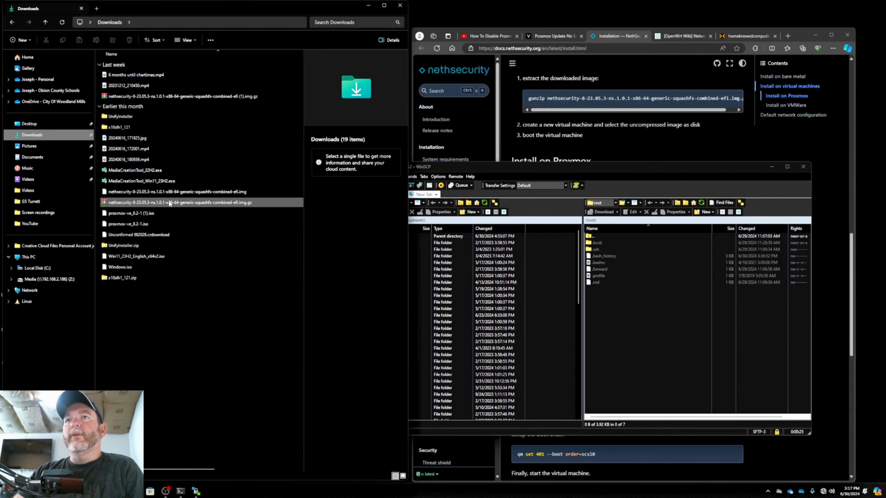
pyautogui.moveTo(171, 203); pyautogui.dragTo(645, 333)
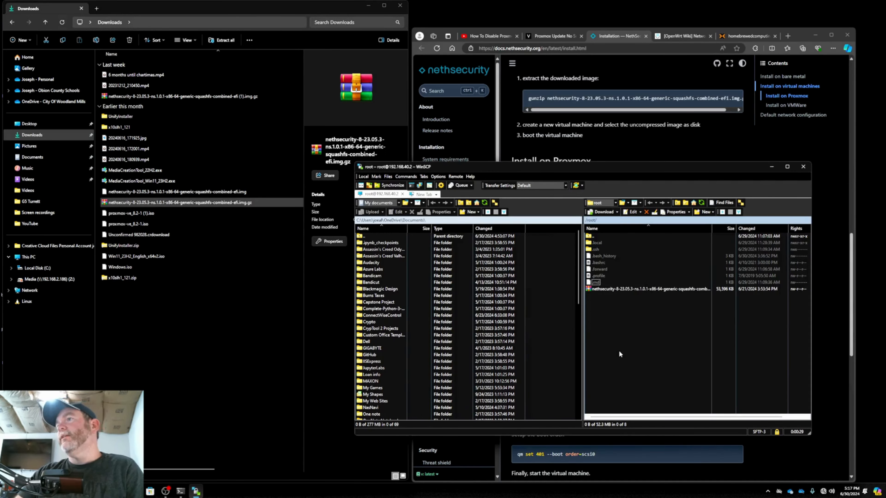
pyautogui.click(370, 7)
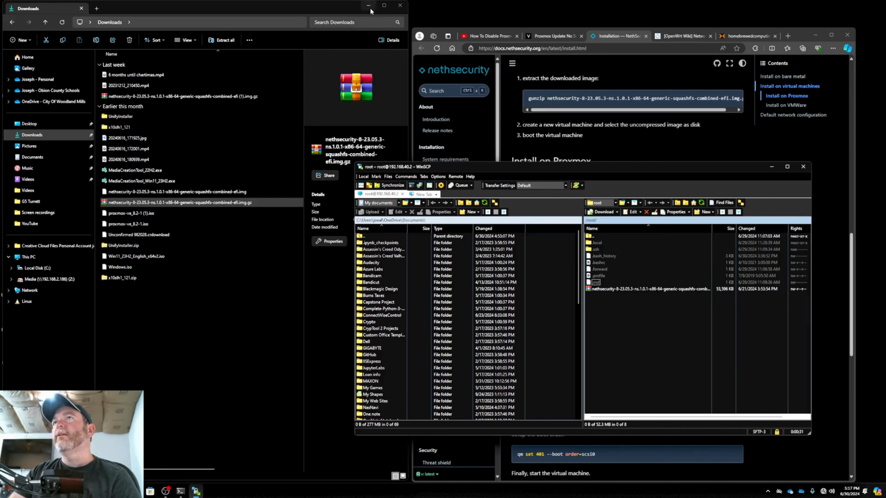
pyautogui.click(773, 167)
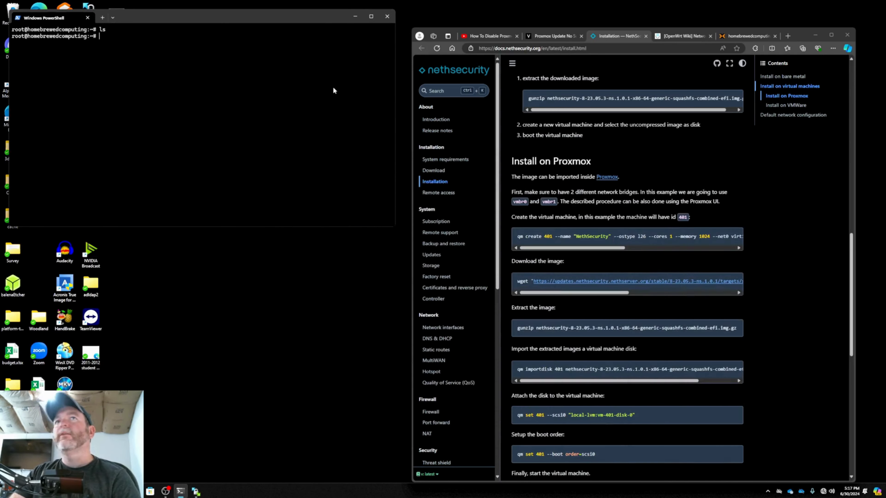
# List root's home directory again to check for the uploaded image, and clear the terminal
pyautogui.write('ls')
pyautogui.press('Return')
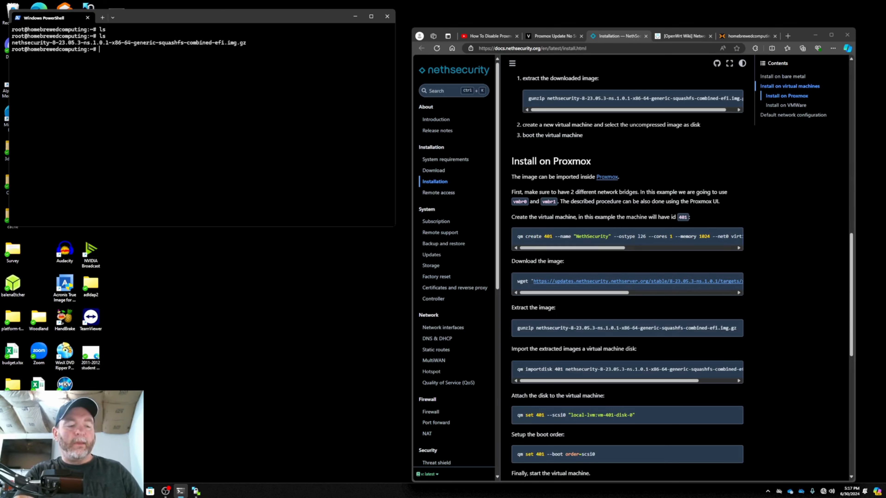
pyautogui.write('clear')
pyautogui.press('Return')
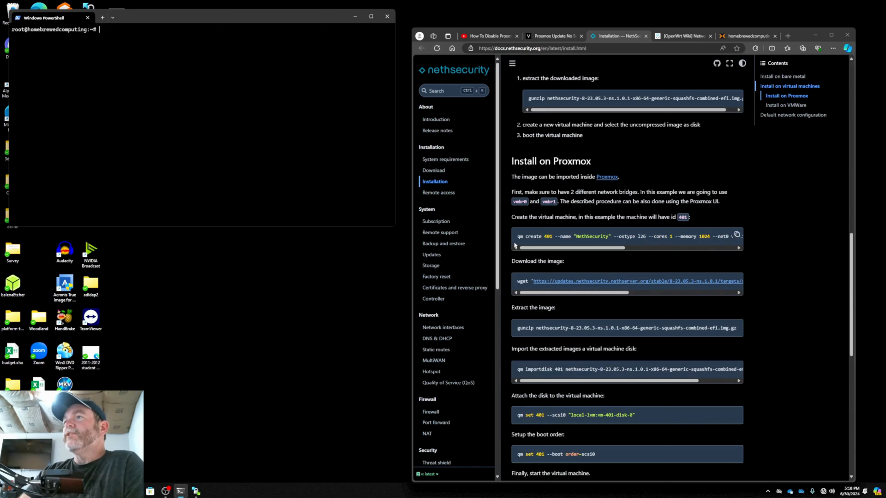
# Copy the documentation's qm create command for VM 401 to the SSH prompt without running it
pyautogui.click(737, 234)
pyautogui.click(253, 90)
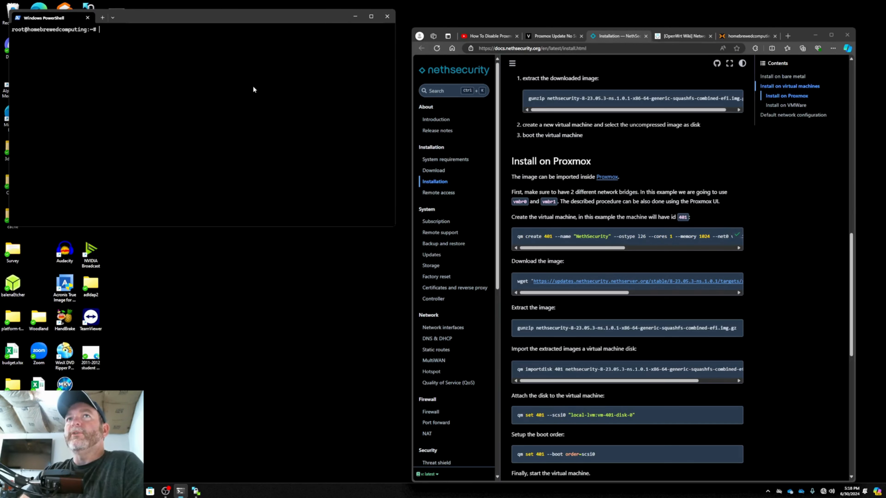
pyautogui.hotkey('ctrl', 'v')
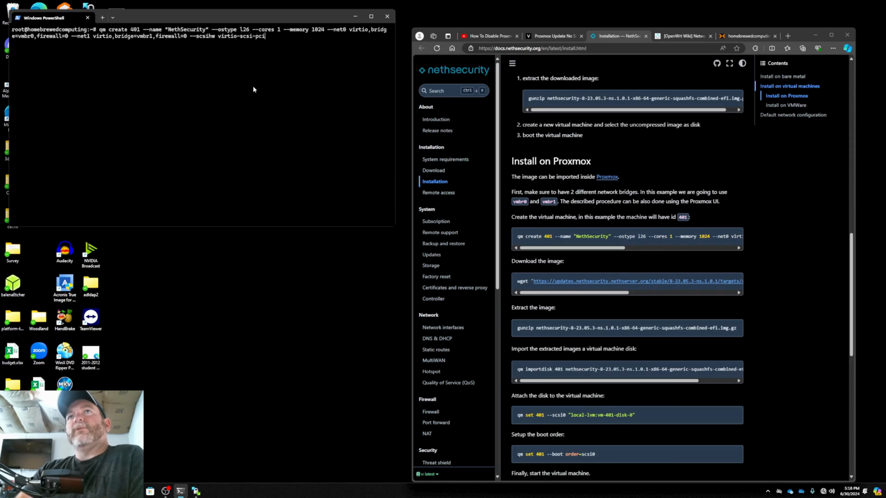
# Remove the --net0 and --net1 options, with their bridge and firewall settings, from the qm create command
pyautogui.press('Left')
pyautogui.press('Left')
pyautogui.press('Left')
pyautogui.press('Left')
pyautogui.press('Left')
pyautogui.press('Left')
pyautogui.press('Left')
pyautogui.press('Left')
pyautogui.press('Left')
pyautogui.press('Left')
pyautogui.press('Left')
pyautogui.press('Left')
pyautogui.press('Left')
pyautogui.press('Left')
pyautogui.press('Left')
pyautogui.press('Left')
pyautogui.press('Left')
pyautogui.press('Left')
pyautogui.press('Left')
pyautogui.press('Left')
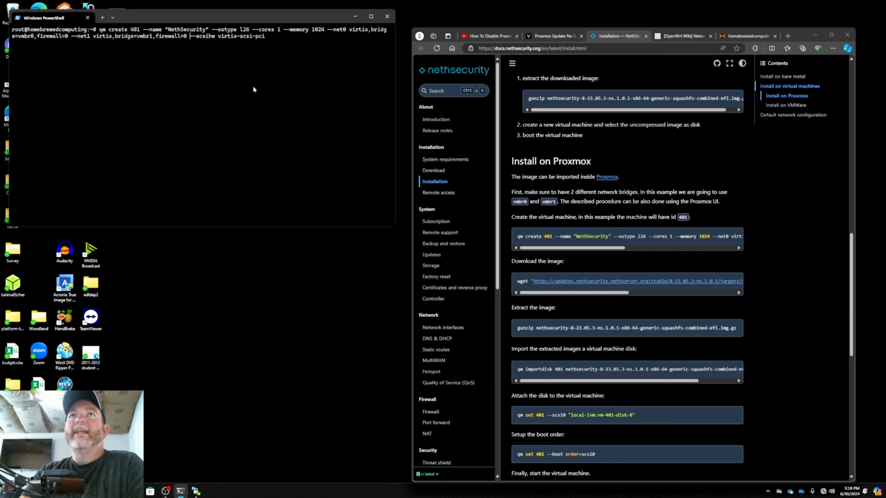
pyautogui.press('BackSpace')
pyautogui.press('BackSpace')
pyautogui.press('BackSpace')
pyautogui.press('BackSpace')
pyautogui.press('BackSpace')
pyautogui.press('BackSpace')
pyautogui.press('BackSpace')
pyautogui.press('BackSpace')
pyautogui.press('BackSpace')
pyautogui.press('BackSpace')
pyautogui.press('BackSpace')
pyautogui.press('BackSpace')
pyautogui.press('BackSpace')
pyautogui.press('BackSpace')
pyautogui.press('BackSpace')
pyautogui.press('BackSpace')
pyautogui.press('BackSpace')
pyautogui.press('BackSpace')
pyautogui.press('BackSpace')
pyautogui.press('BackSpace')
pyautogui.press('BackSpace')
pyautogui.press('BackSpace')
pyautogui.press('BackSpace')
pyautogui.press('BackSpace')
pyautogui.press('BackSpace')
pyautogui.press('BackSpace')
pyautogui.press('BackSpace')
pyautogui.press('BackSpace')
pyautogui.press('BackSpace')
pyautogui.press('BackSpace')
pyautogui.press('BackSpace')
pyautogui.press('BackSpace')
pyautogui.press('BackSpace')
pyautogui.press('BackSpace')
pyautogui.press('BackSpace')
pyautogui.press('BackSpace')
pyautogui.press('BackSpace')
pyautogui.press('BackSpace')
pyautogui.press('BackSpace')
pyautogui.press('BackSpace')
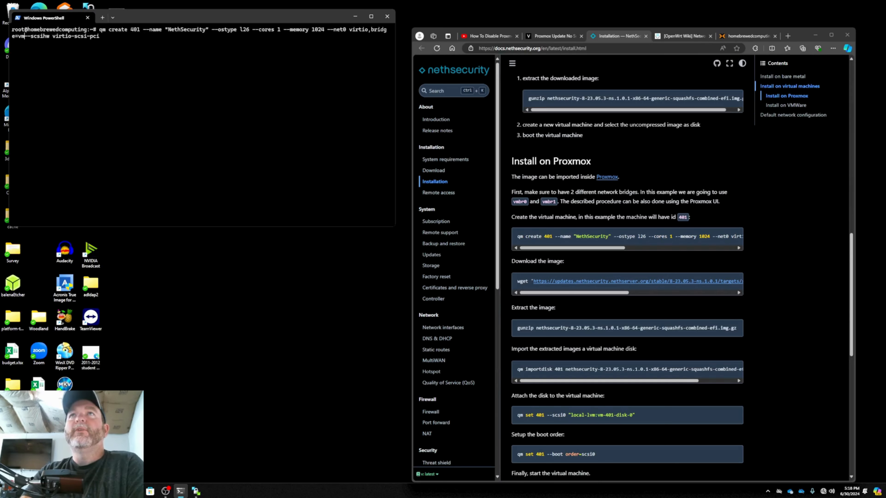
pyautogui.press('BackSpace')
pyautogui.press('BackSpace')
pyautogui.press('BackSpace')
pyautogui.press('BackSpace')
pyautogui.press('BackSpace')
pyautogui.press('BackSpace')
pyautogui.press('BackSpace')
pyautogui.press('BackSpace')
pyautogui.press('BackSpace')
pyautogui.press('BackSpace')
pyautogui.press('BackSpace')
pyautogui.press('BackSpace')
pyautogui.press('BackSpace')
pyautogui.press('BackSpace')
pyautogui.press('BackSpace')
pyautogui.press('BackSpace')
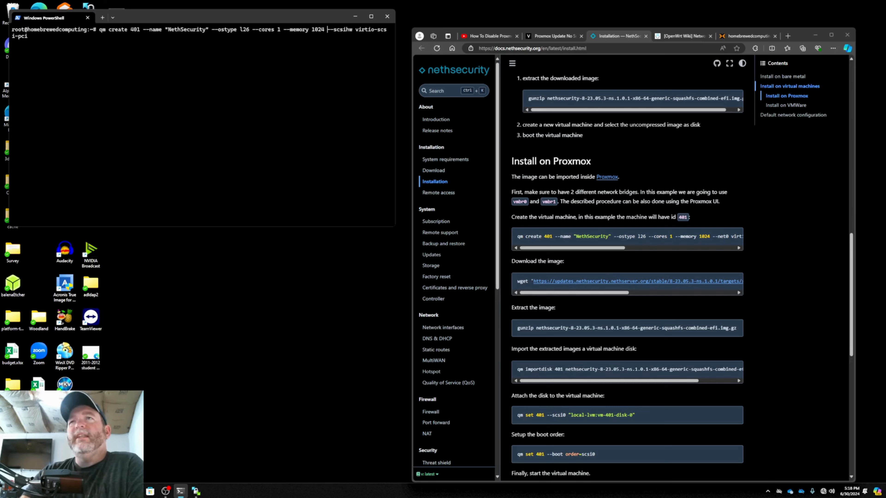
pyautogui.press('Menu')
pyautogui.press('Escape')
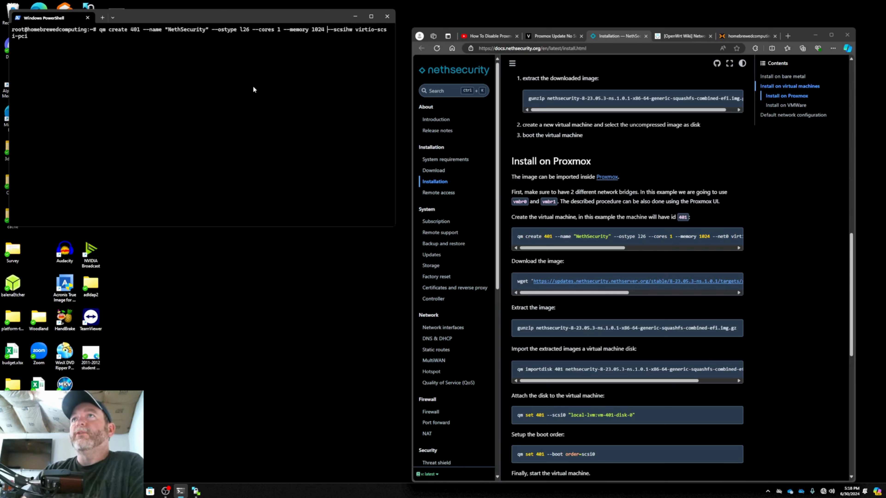
# Set the --memory value in the qm create command to 4096
pyautogui.press('Left')
pyautogui.press('BackSpace')
pyautogui.press('BackSpace')
pyautogui.press('BackSpace')
pyautogui.press('BackSpace')
pyautogui.write('409')
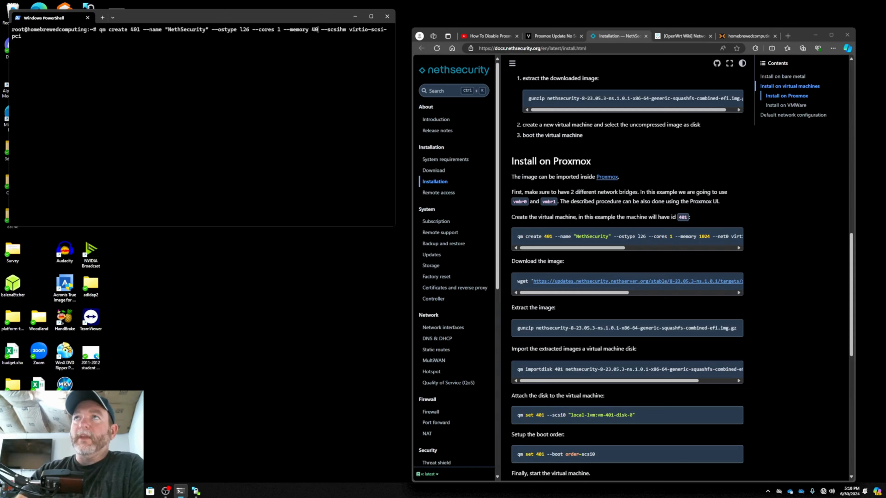
pyautogui.write('6')
# Set the --cores value in the qm create command to 4
pyautogui.press('Left')
pyautogui.press('Left')
pyautogui.press('Left')
pyautogui.press('Left')
pyautogui.press('Left')
pyautogui.press('Left')
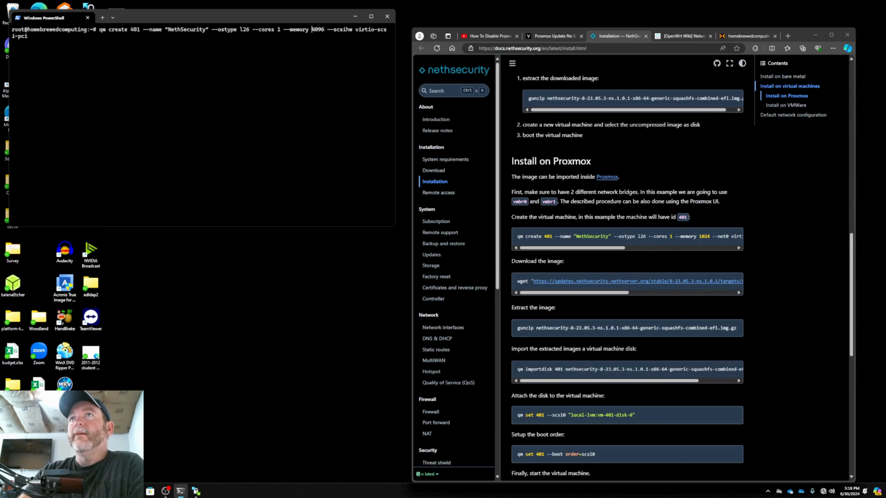
pyautogui.press('Left')
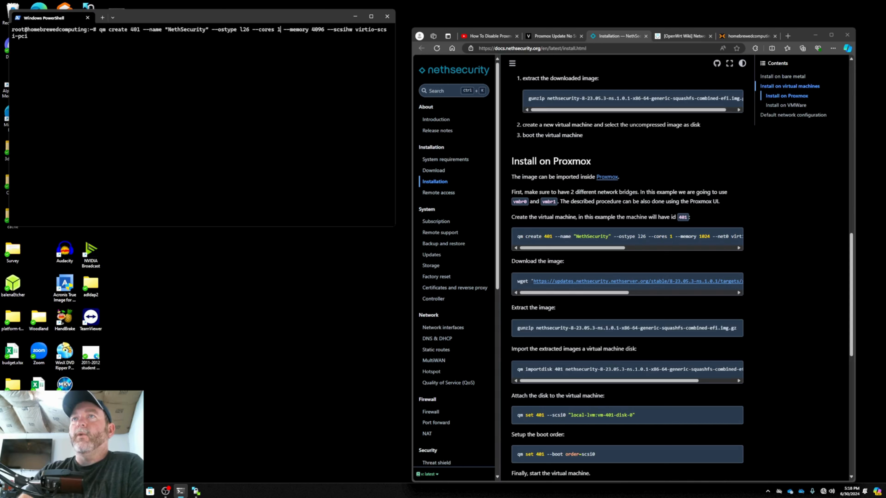
pyautogui.press('BackSpace')
pyautogui.write('4')
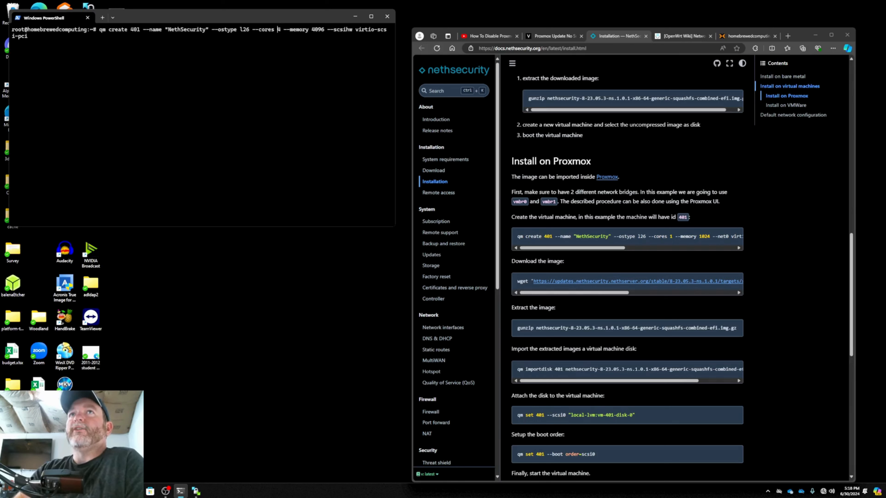
pyautogui.press('Left')
pyautogui.press('Left')
pyautogui.press('Left')
pyautogui.press('Left')
pyautogui.press('Left')
pyautogui.press('Left')
pyautogui.press('Left')
pyautogui.press('Left')
pyautogui.press('Left')
pyautogui.press('Left')
pyautogui.press('Left')
pyautogui.press('Left')
pyautogui.press('Left')
pyautogui.press('Left')
pyautogui.press('Left')
pyautogui.press('Left')
pyautogui.press('Left')
pyautogui.press('Left')
pyautogui.press('Left')
pyautogui.press('Left')
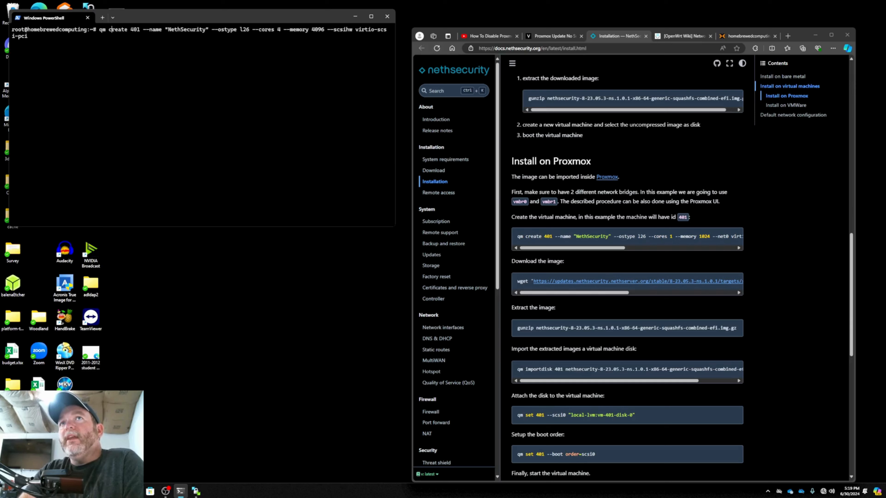
# Run the edited qm create command to create the NethSecurity VM 401 on the Proxmox server
pyautogui.press('Right')
pyautogui.press('Right')
pyautogui.press('Right')
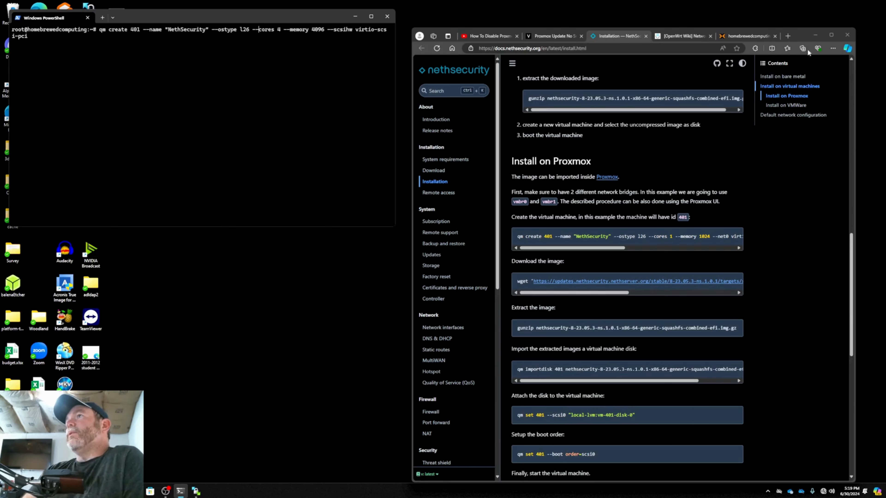
pyautogui.click(741, 37)
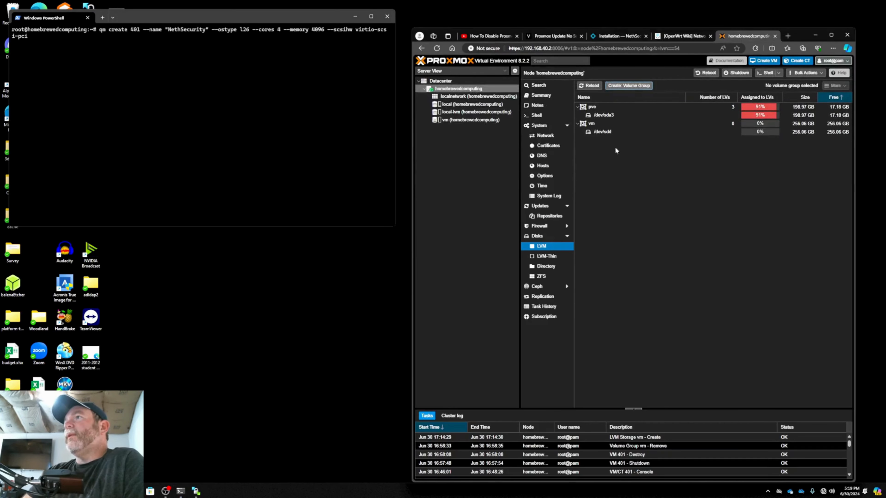
pyautogui.click(346, 90)
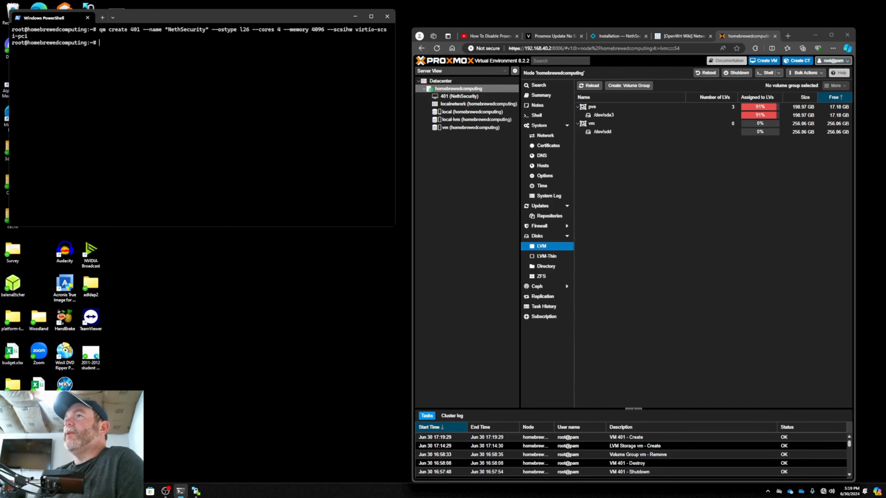
# Extract nethsecurity-8-23.05.3-ns.1.0.1-x86-64-generic-squashfs-combined-efi.img.gz with the documentation's gunzip command and list the directory's files
pyautogui.click(616, 35)
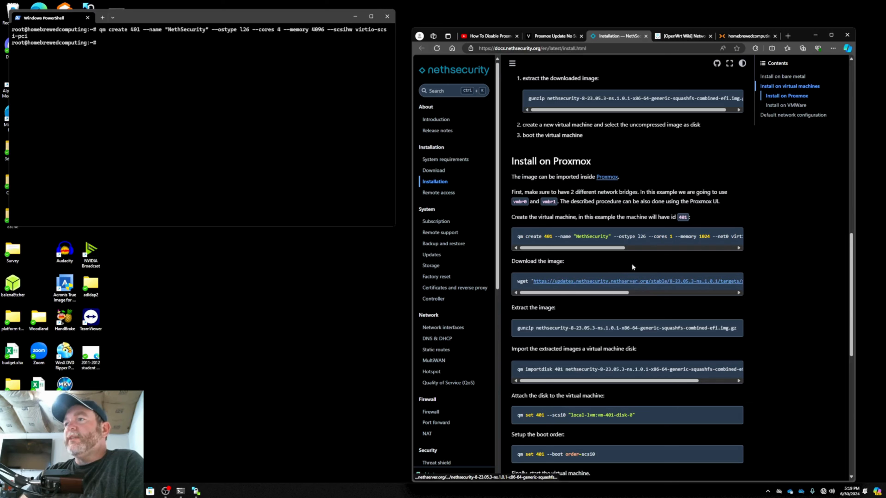
pyautogui.moveTo(517, 330); pyautogui.dragTo(724, 332)
pyautogui.rightClick(724, 332)
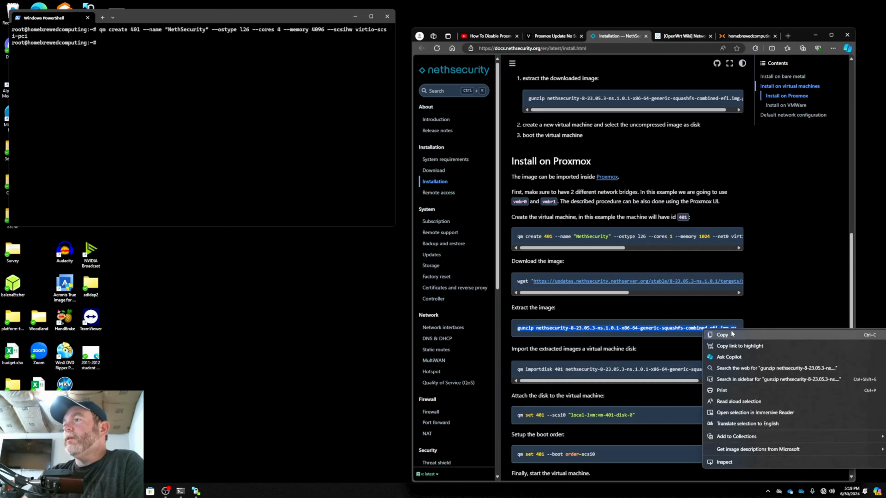
pyautogui.click(728, 335)
pyautogui.rightClick(286, 120)
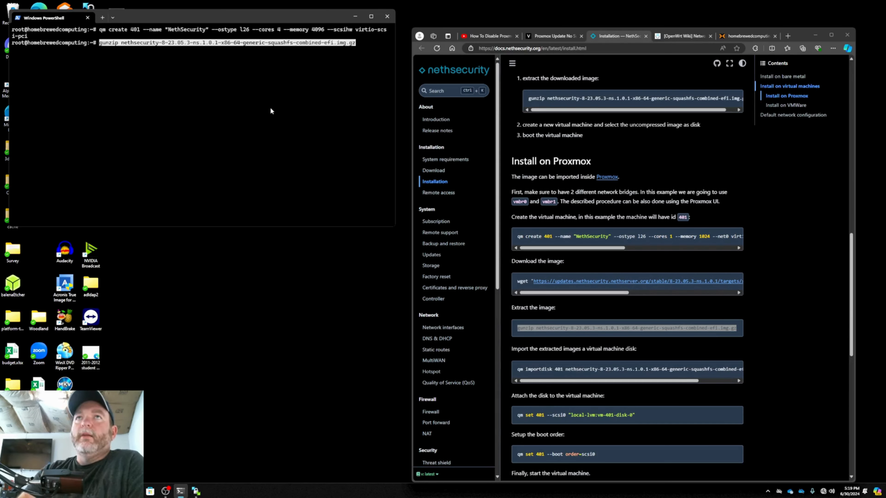
pyautogui.press('Return')
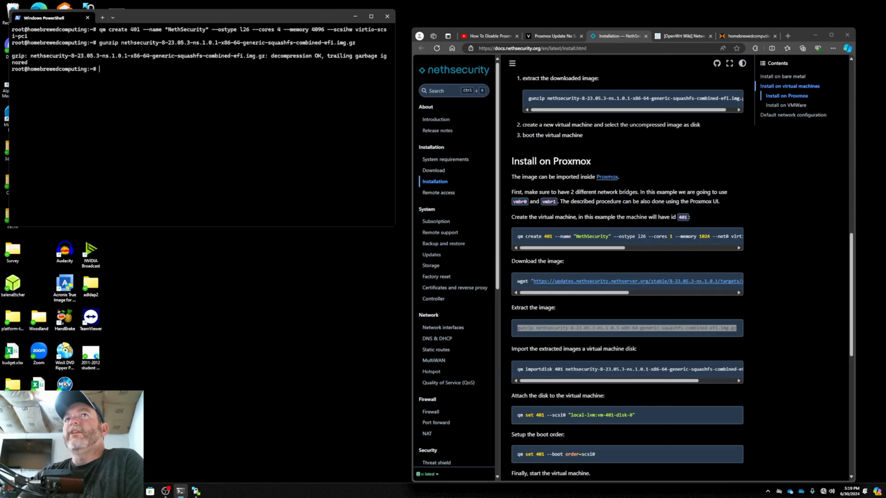
pyautogui.write('ls')
pyautogui.press('Return')
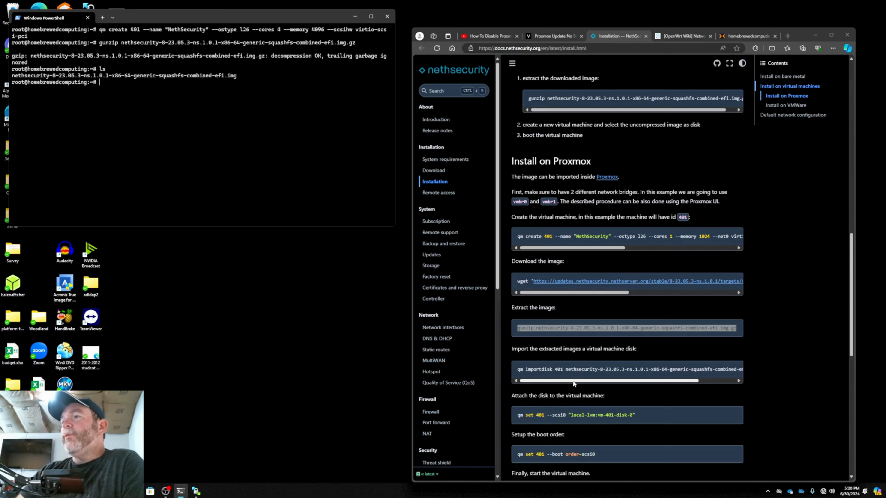
# Clear the terminal and copy the documentation's qm importdisk command for VM 401 to the prompt without running it
pyautogui.moveTo(572, 381); pyautogui.dragTo(545, 382)
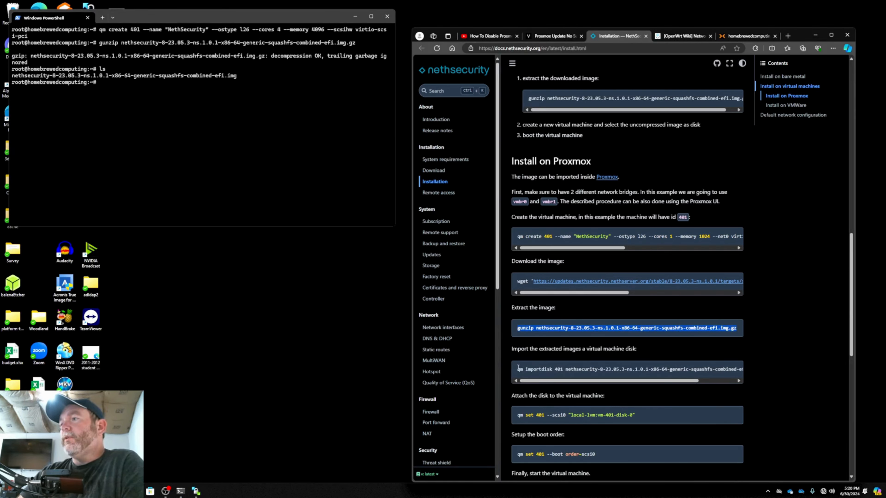
pyautogui.moveTo(516, 371); pyautogui.dragTo(749, 368)
pyautogui.rightClick(713, 370)
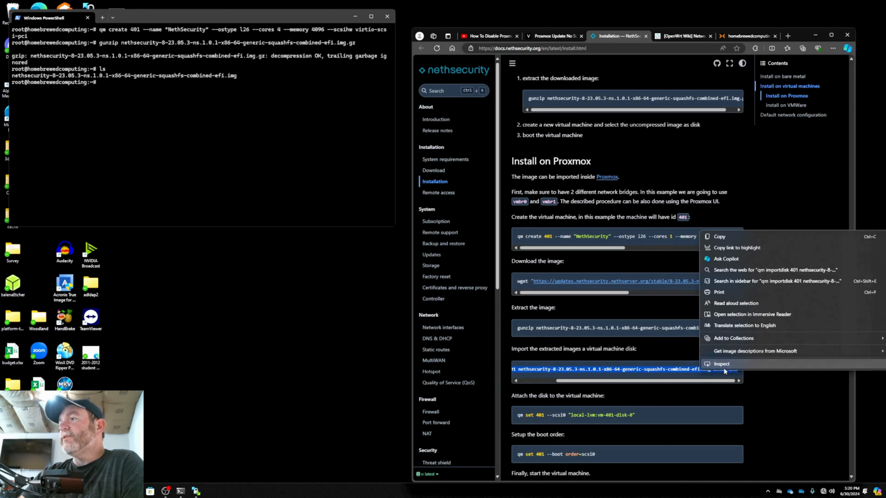
pyautogui.click(726, 236)
pyautogui.click(264, 125)
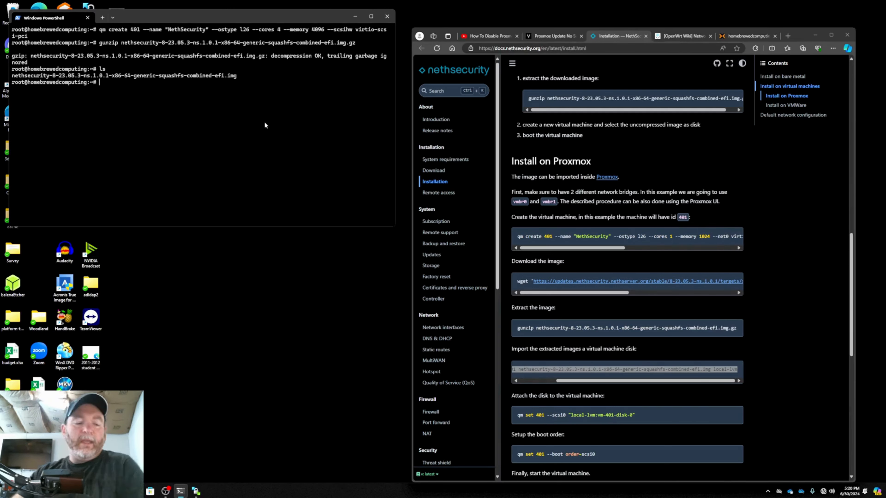
pyautogui.write('clear')
pyautogui.press('Return')
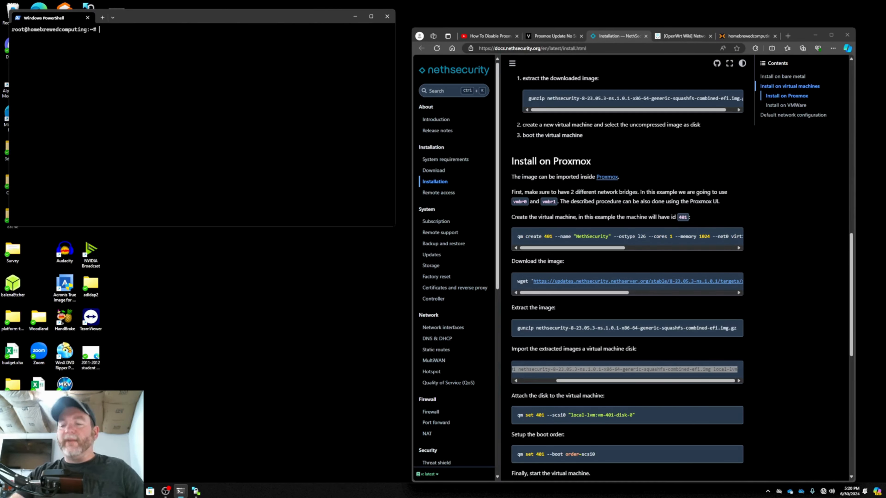
pyautogui.rightClick(153, 76)
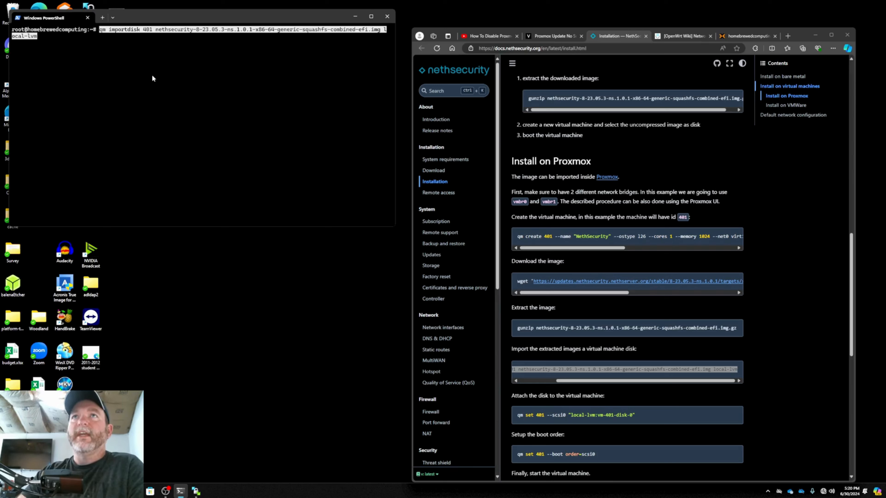
# Import the extracted image for VM 401 with vm instead of local-lvm as target storage, and check that storage's VM disks in Proxmox
pyautogui.press('Right')
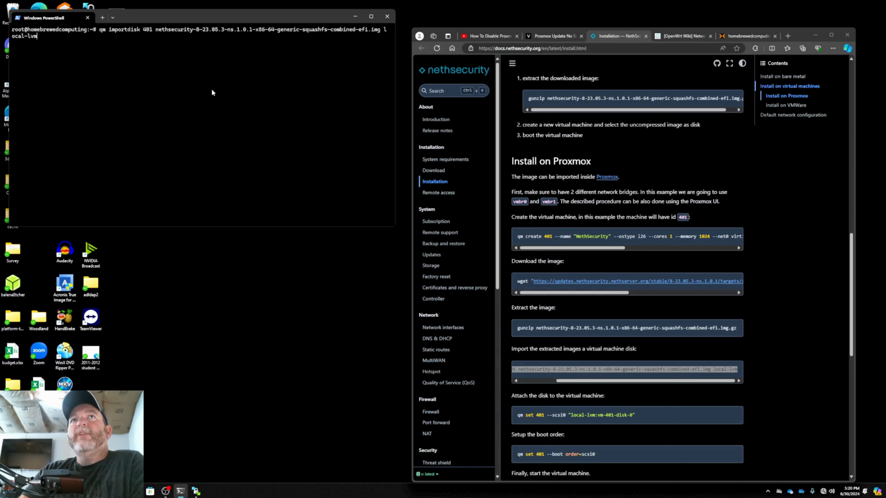
pyautogui.press('BackSpace')
pyautogui.press('BackSpace')
pyautogui.press('BackSpace')
pyautogui.press('BackSpace')
pyautogui.press('BackSpace')
pyautogui.press('BackSpace')
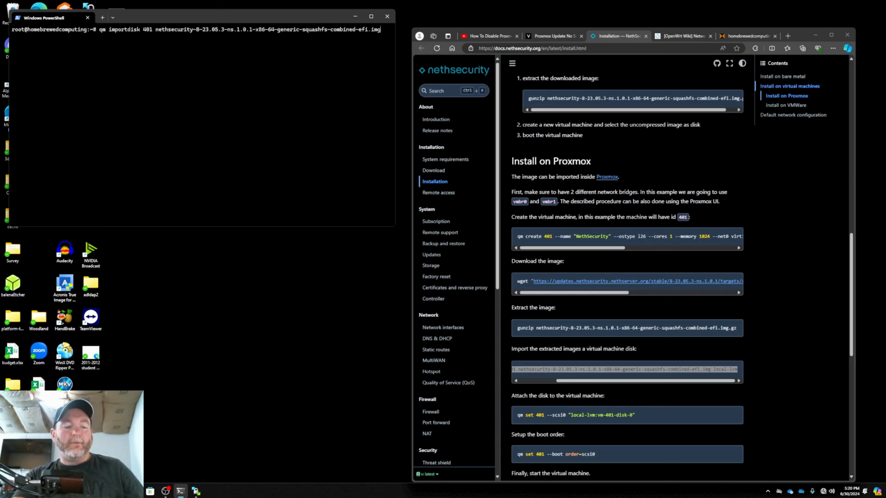
pyautogui.write('vm')
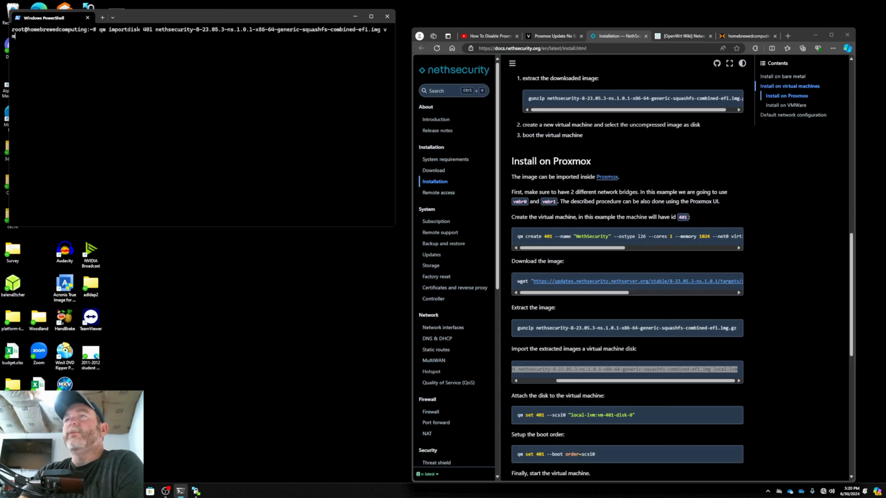
pyautogui.press('Return')
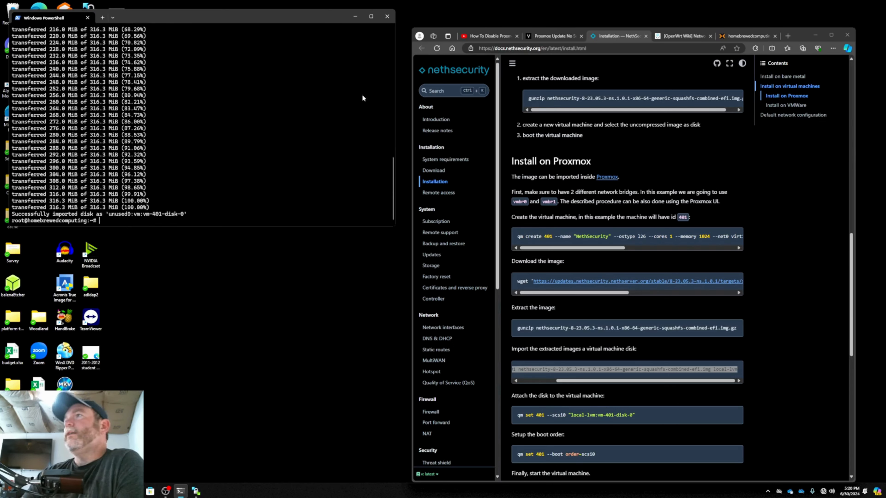
pyautogui.click(734, 36)
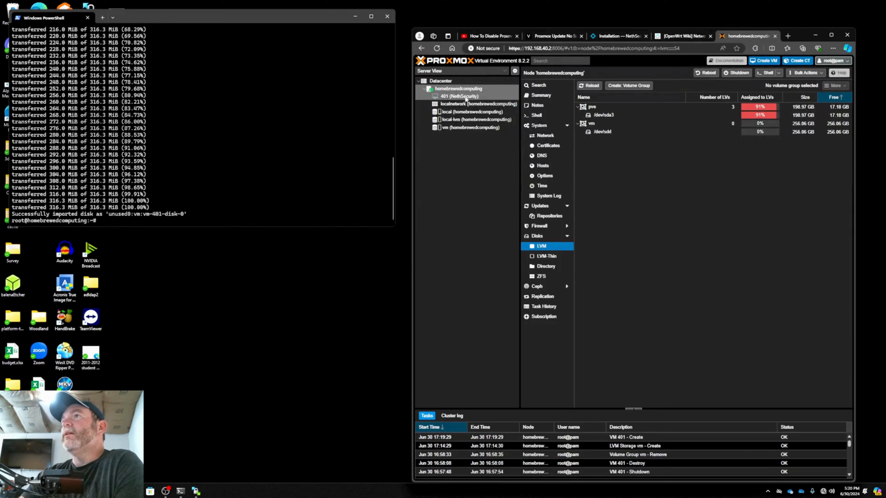
pyautogui.click(470, 128)
pyautogui.click(545, 97)
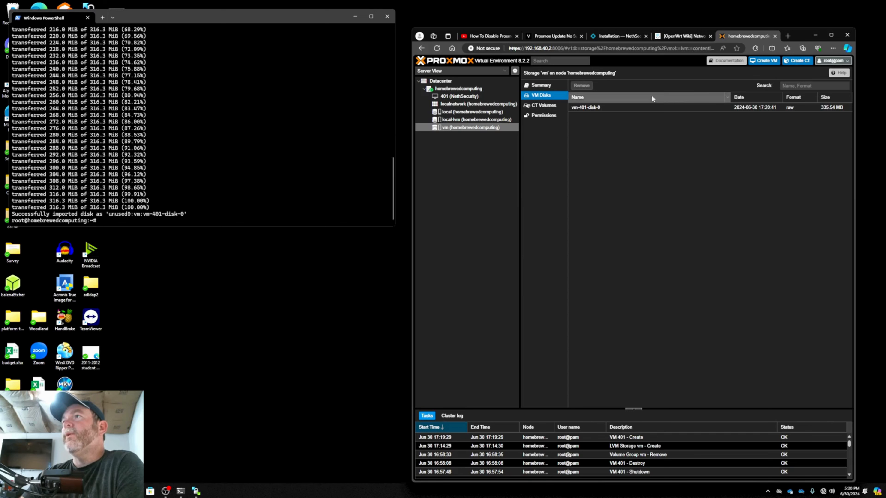
pyautogui.click(475, 88)
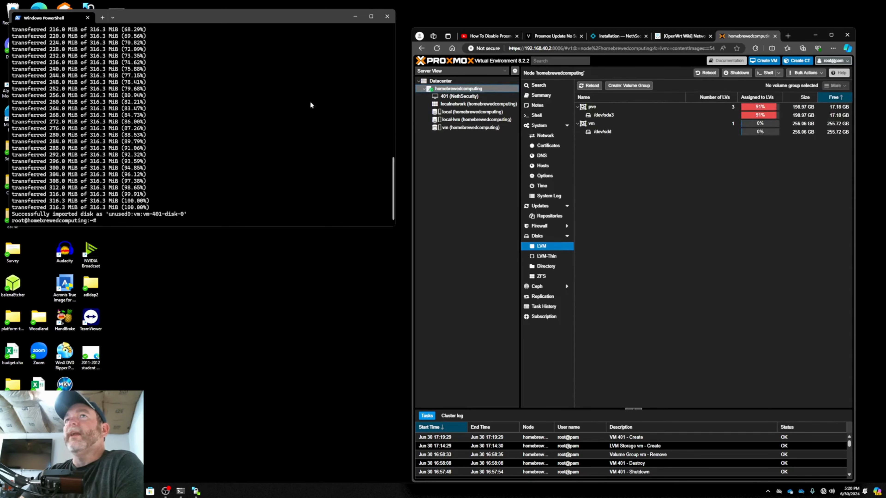
# Clear the terminal and copy the documentation's qm set 401 --scsi0 disk attachment command to the prompt without running it
pyautogui.click(262, 165)
pyautogui.write('c')
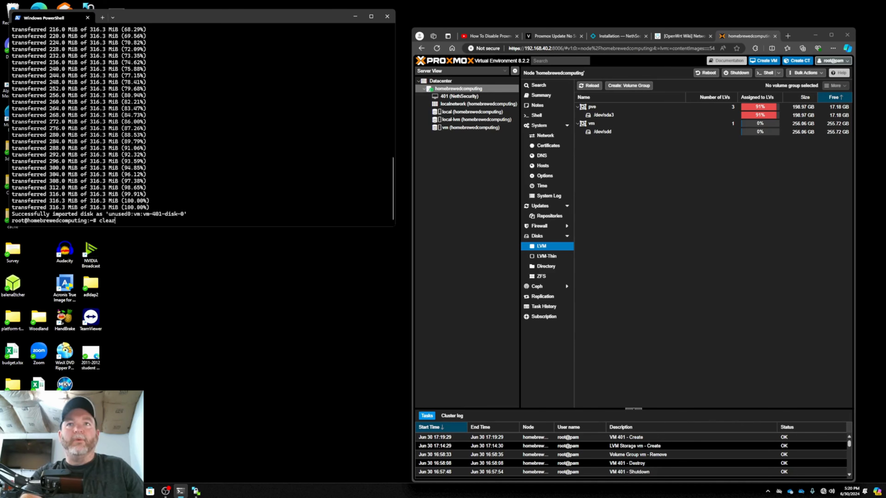
pyautogui.write('lear')
pyautogui.press('Return')
pyautogui.click(605, 37)
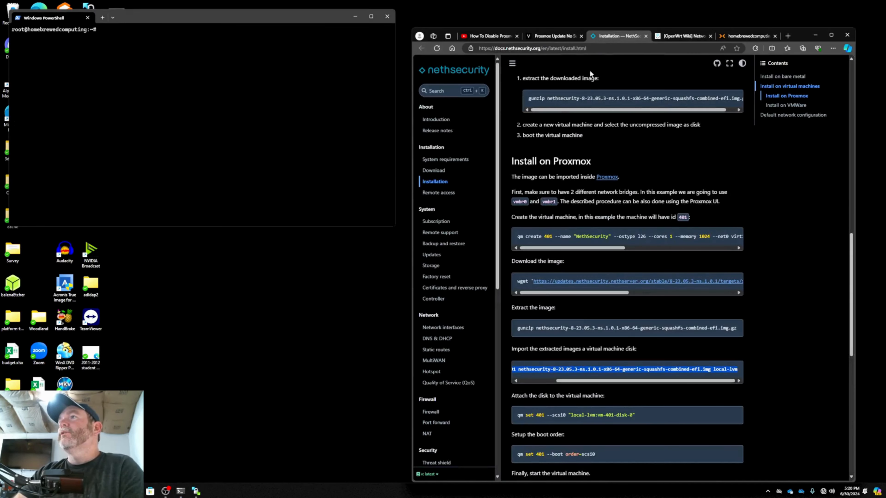
pyautogui.scroll(-4, 541, 314)
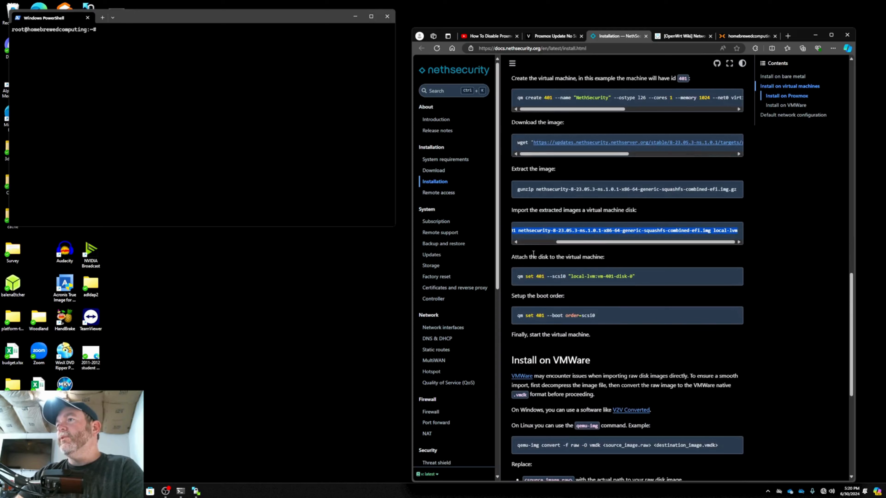
pyautogui.click(737, 276)
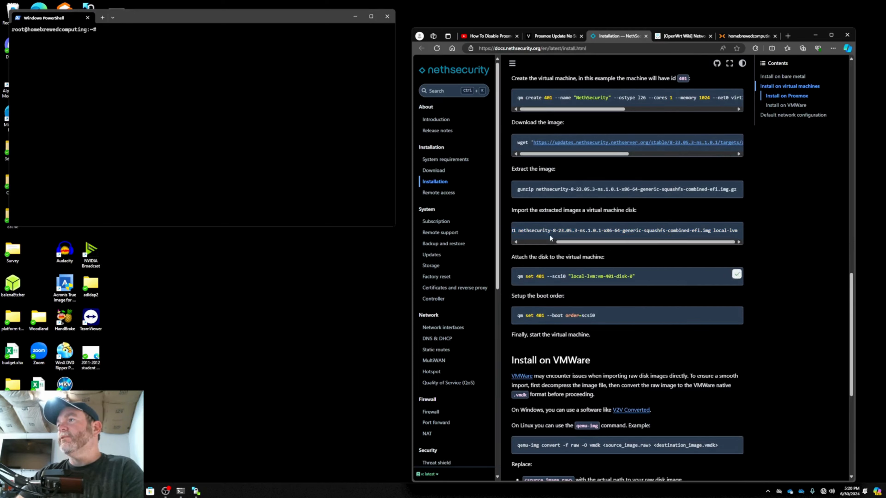
pyautogui.rightClick(185, 96)
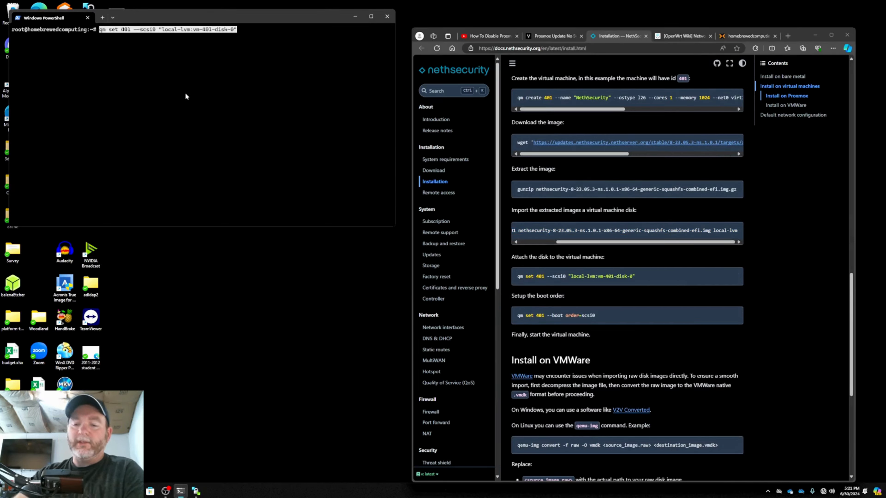
# Attach "vm:vm-401-disk-0" to VM 401 as scsi0 by correcting the storage name in the command, and check the VM's hardware in Proxmox
pyautogui.press('Left')
pyautogui.press('Left')
pyautogui.press('Left')
pyautogui.press('Left')
pyautogui.press('Left')
pyautogui.press('Left')
pyautogui.press('Left')
pyautogui.press('Left')
pyautogui.press('Left')
pyautogui.press('Left')
pyautogui.press('Left')
pyautogui.press('Left')
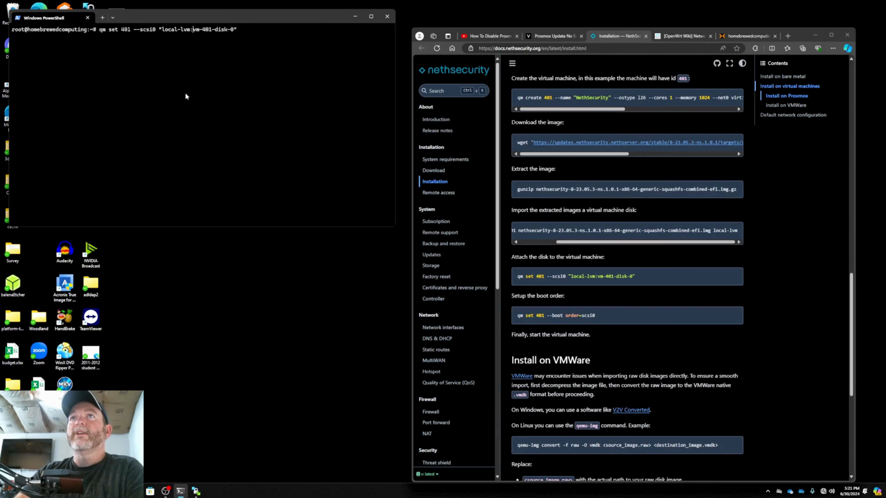
pyautogui.press('Left')
pyautogui.press('Left')
pyautogui.press('BackSpace')
pyautogui.press('BackSpace')
pyautogui.press('BackSpace')
pyautogui.press('BackSpace')
pyautogui.press('BackSpace')
pyautogui.press('BackSpace')
pyautogui.press('BackSpace')
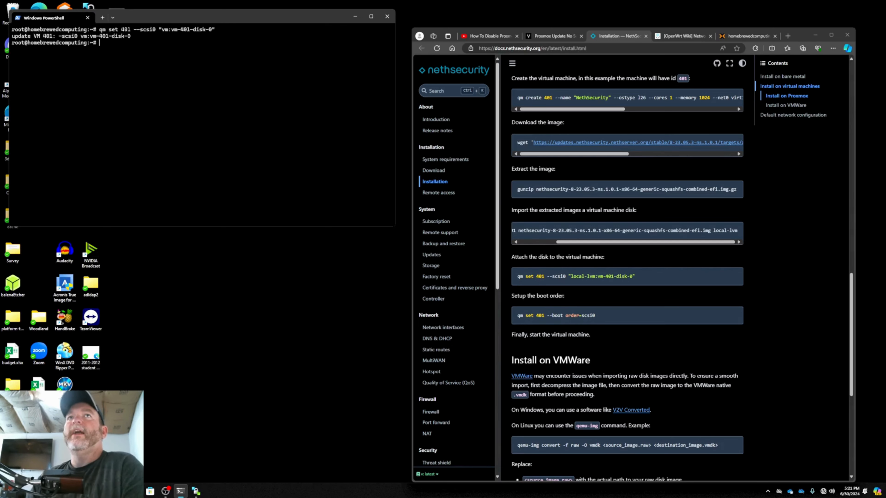
pyautogui.click(747, 36)
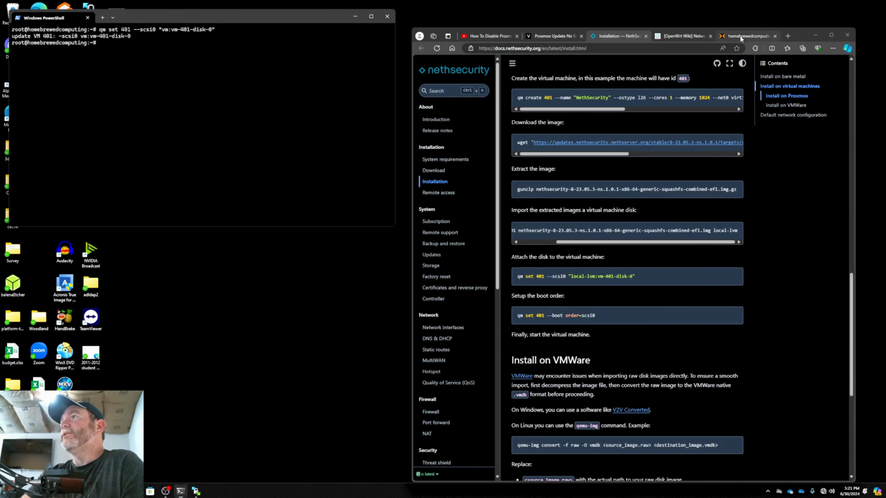
pyautogui.click(460, 97)
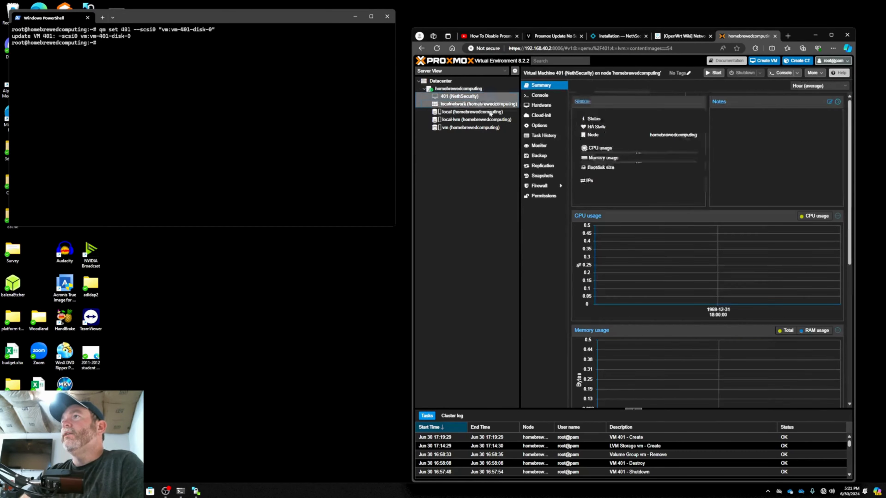
pyautogui.click(545, 105)
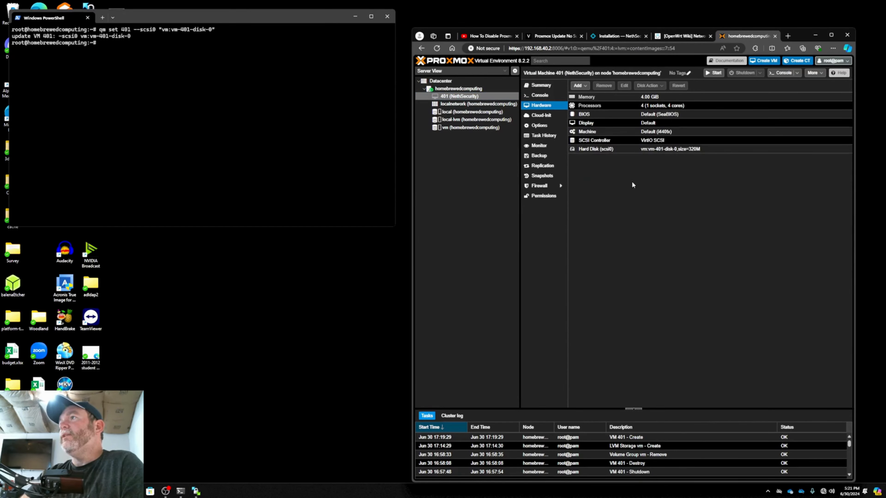
# Set VM 401's boot order to scsi0 with the documentation's qm set --boot command and return to the Proxmox web interface
pyautogui.click(260, 109)
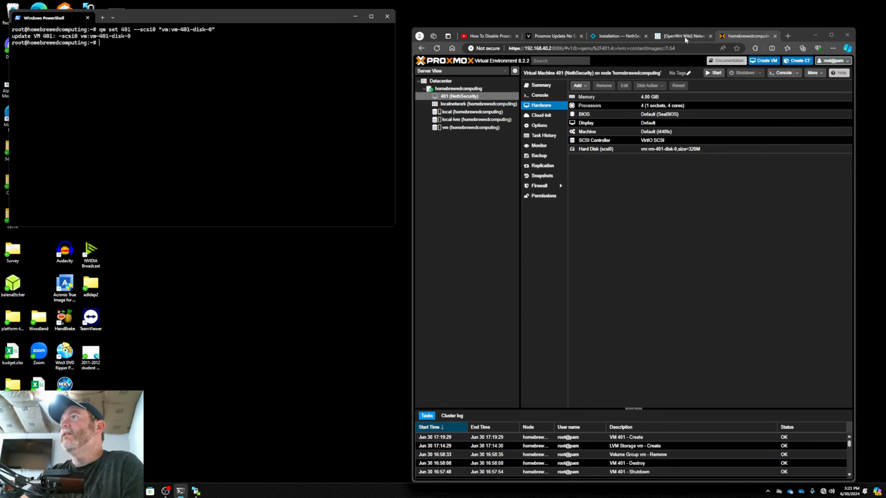
pyautogui.click(606, 39)
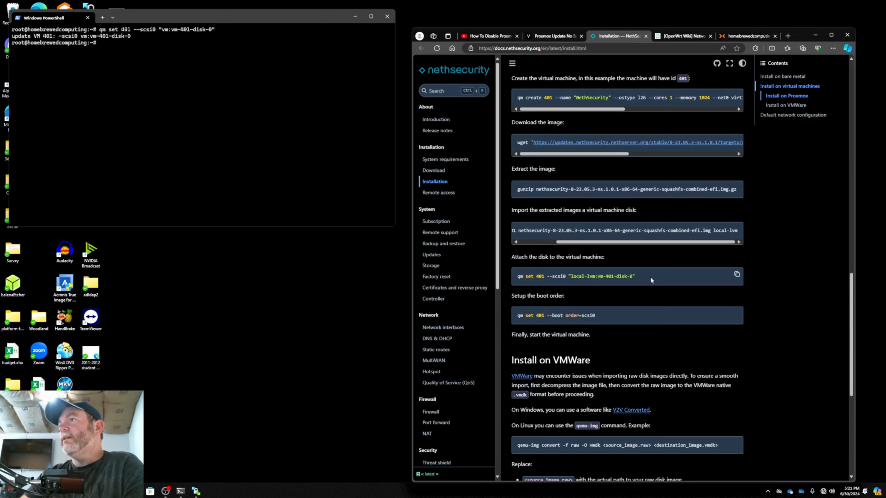
pyautogui.click(737, 312)
pyautogui.rightClick(167, 103)
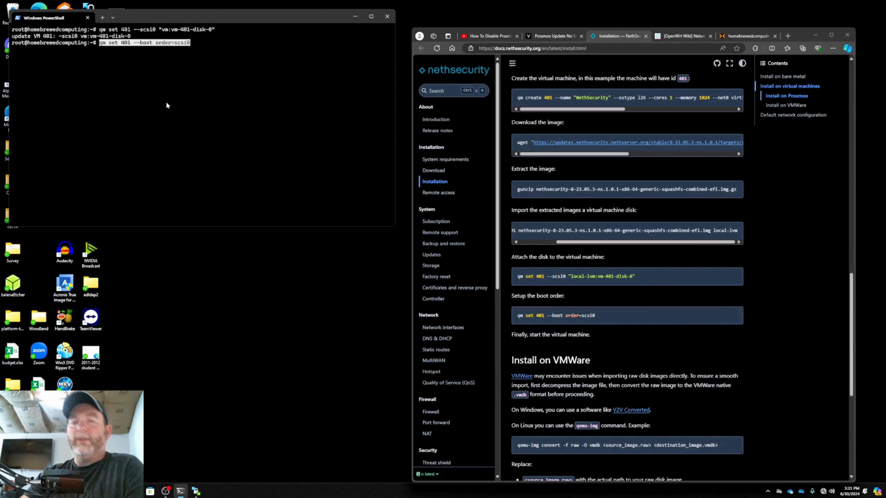
pyautogui.press('Return')
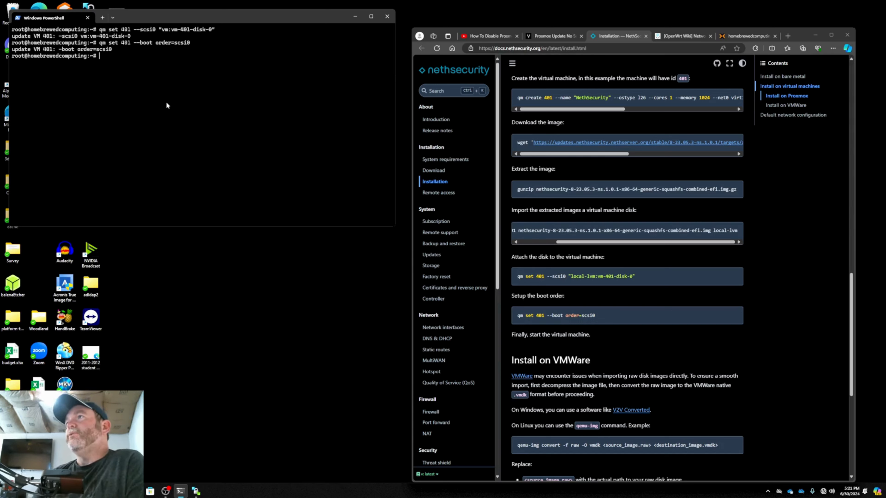
pyautogui.click(747, 37)
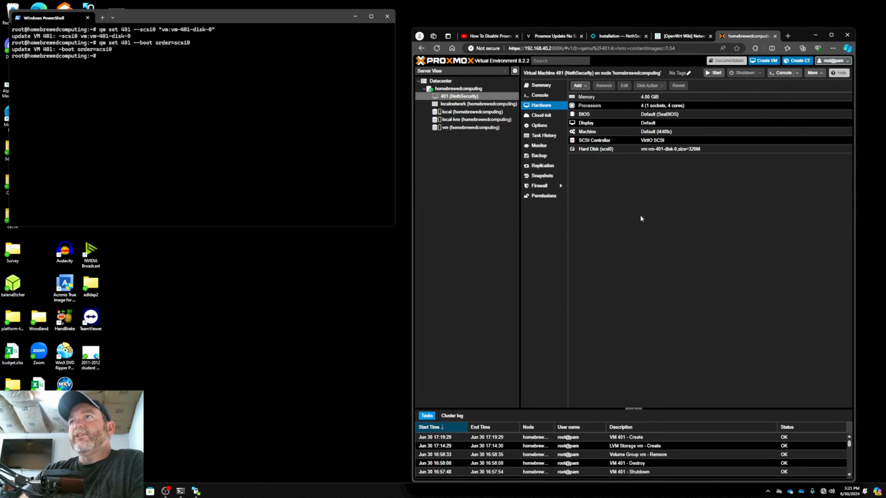
# Remove the Linux bridges vmbr1 and vmbr2 from the homebrewedcomputing node's network settings and apply the configuration
pyautogui.click(454, 92)
pyautogui.click(544, 136)
pyautogui.click(586, 150)
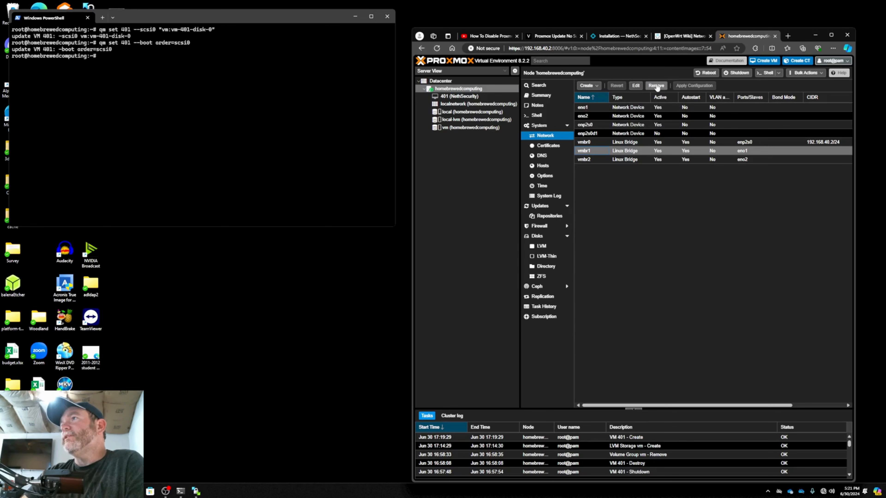
pyautogui.click(657, 87)
pyautogui.click(656, 87)
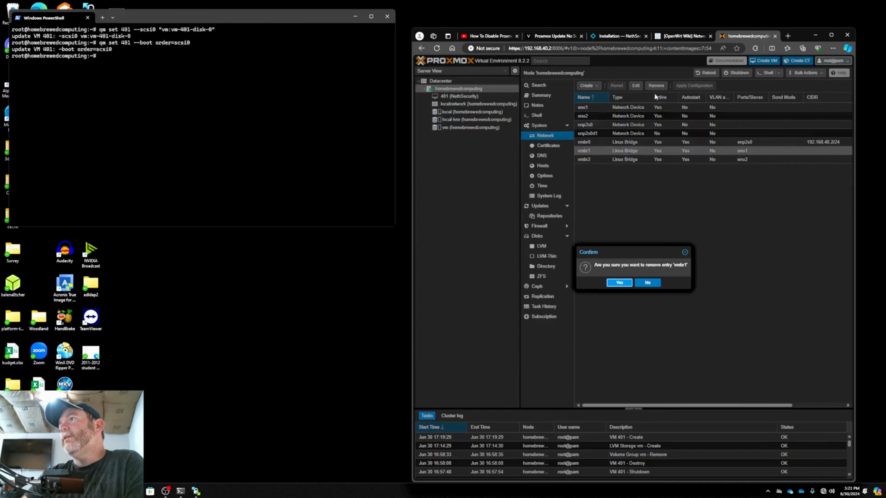
pyautogui.click(620, 282)
pyautogui.click(613, 151)
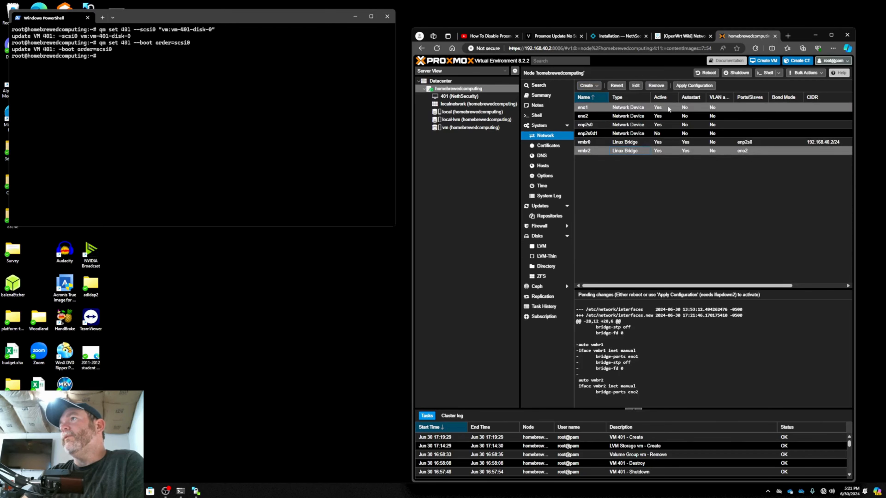
pyautogui.click(658, 87)
pyautogui.click(622, 281)
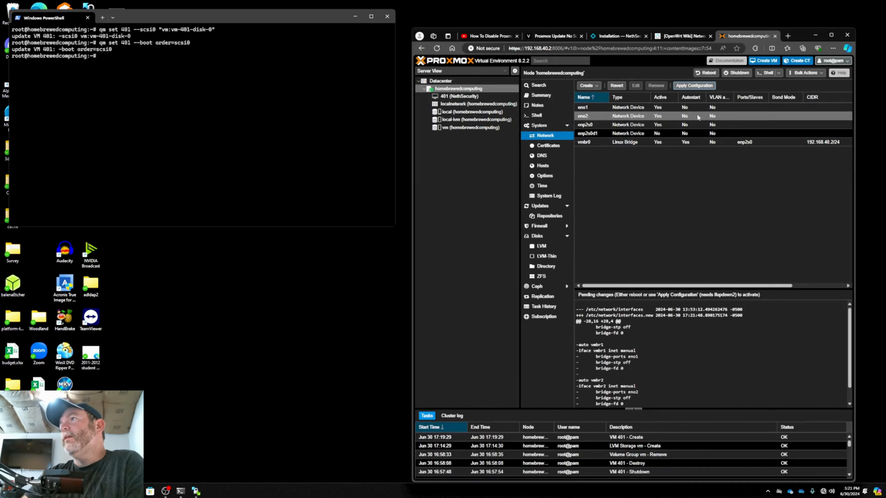
pyautogui.click(707, 86)
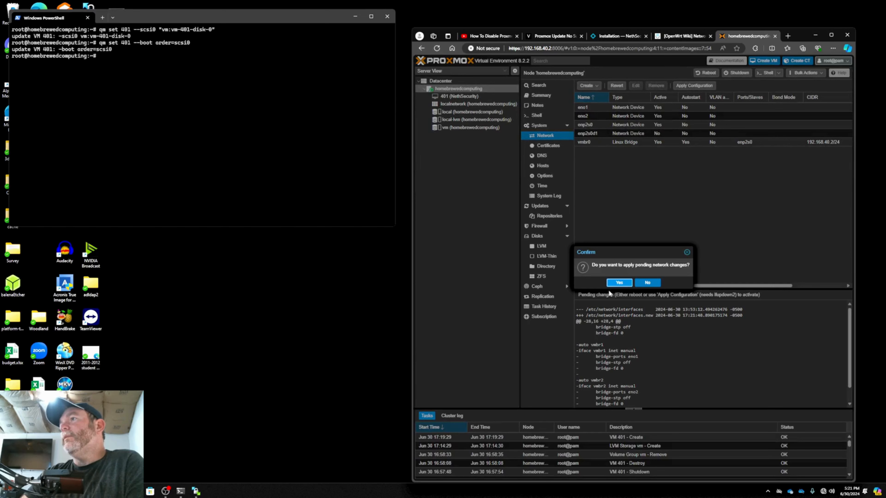
pyautogui.click(614, 283)
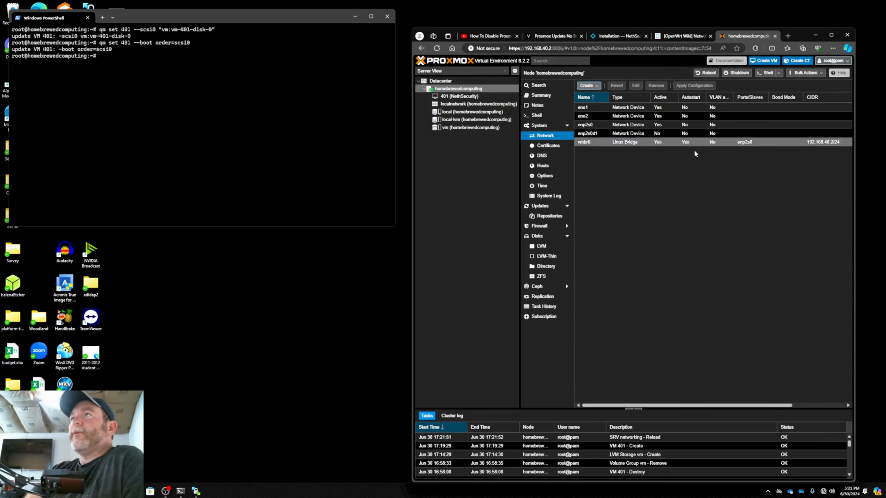
# Create the Linux bridge vmbr1 on the node with eno1 as its bridge port
pyautogui.click(594, 87)
pyautogui.click(601, 93)
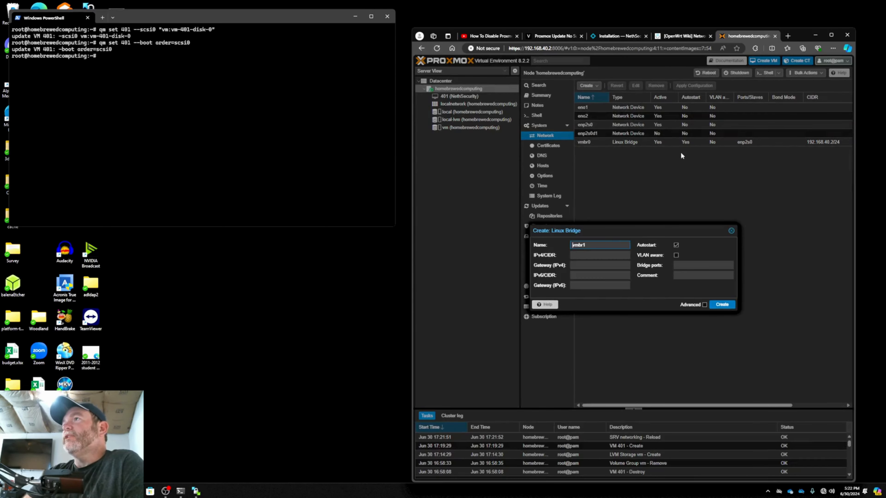
pyautogui.click(688, 264)
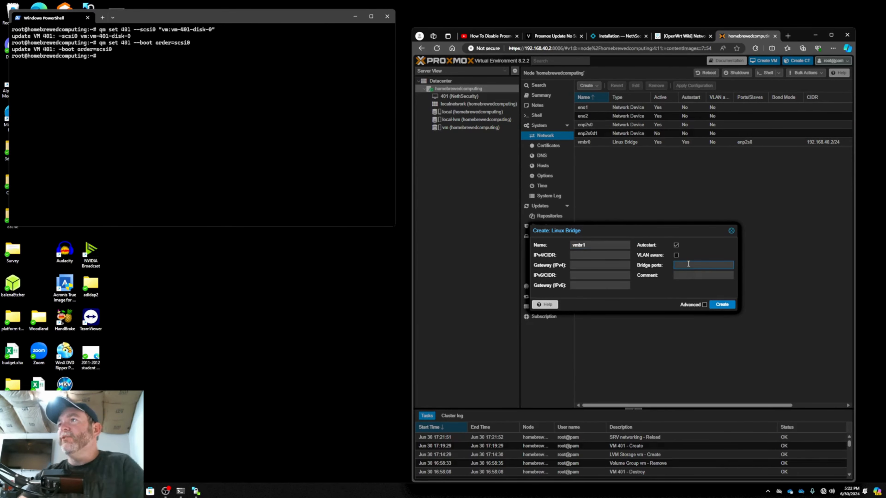
pyautogui.write('en')
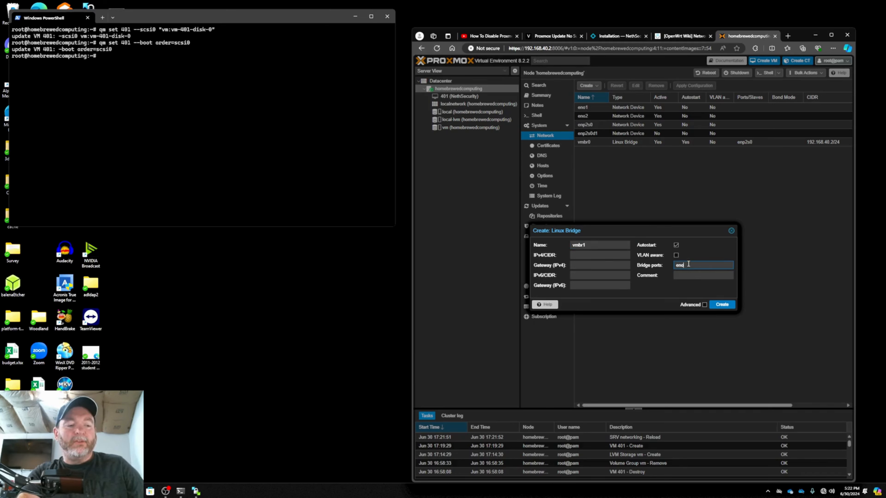
pyautogui.write('o1')
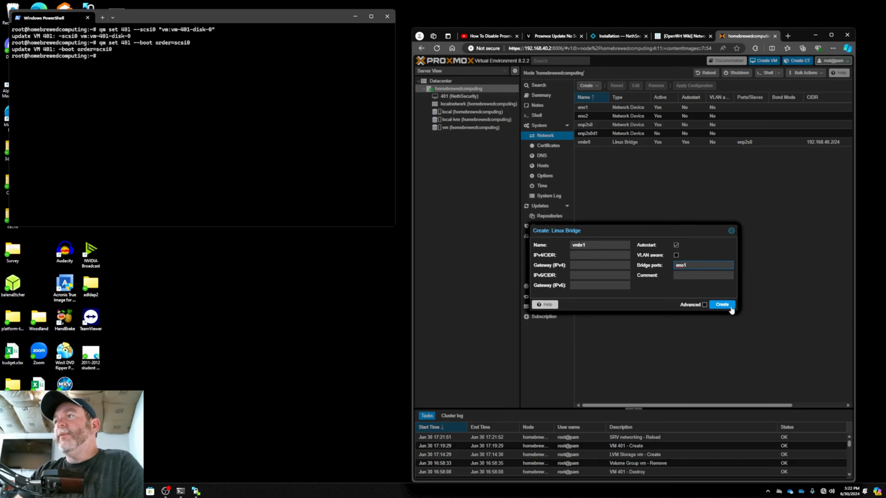
pyautogui.rightClick(724, 306)
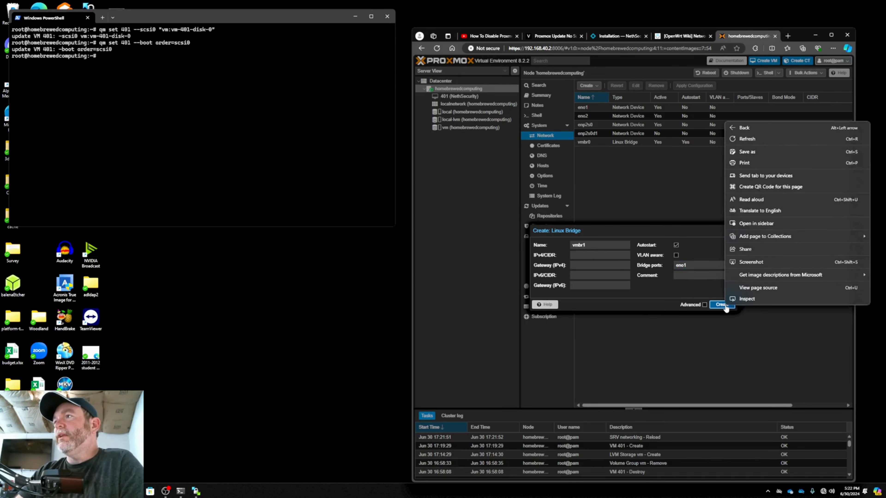
pyautogui.click(726, 304)
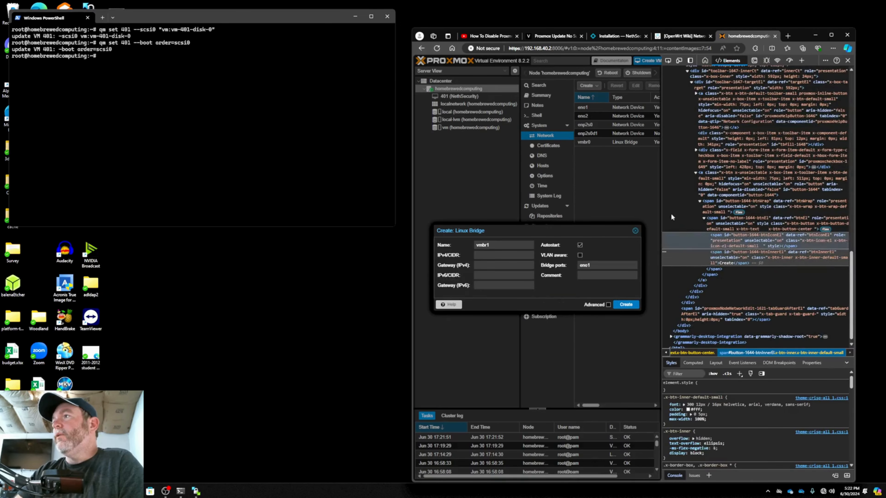
pyautogui.click(848, 61)
pyautogui.click(725, 303)
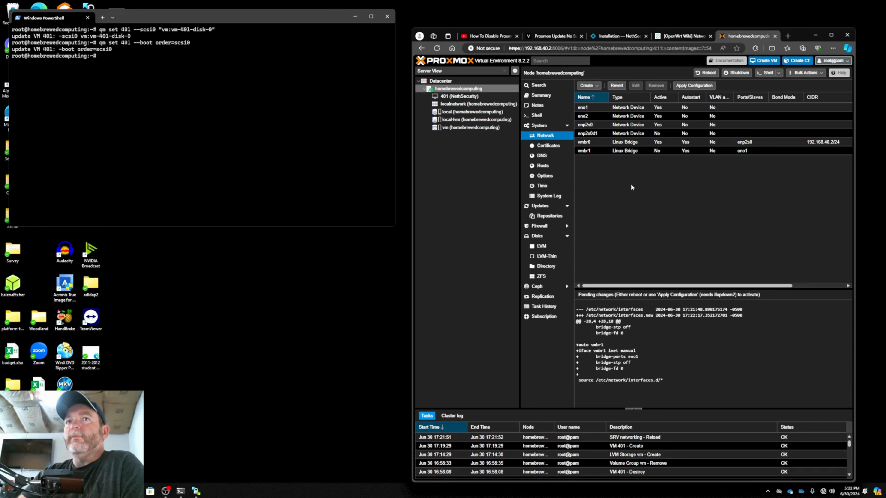
# Create a second Linux bridge, vmbr2, with eno2 as its bridge port
pyautogui.click(587, 86)
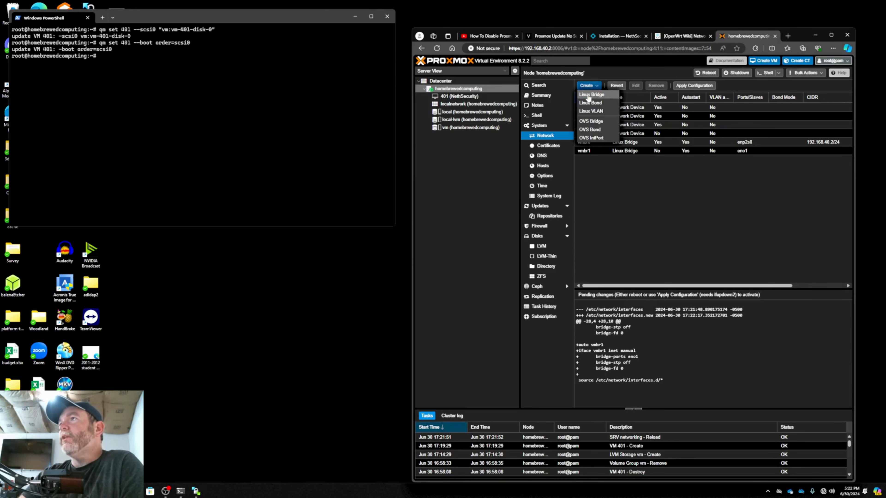
pyautogui.click(591, 95)
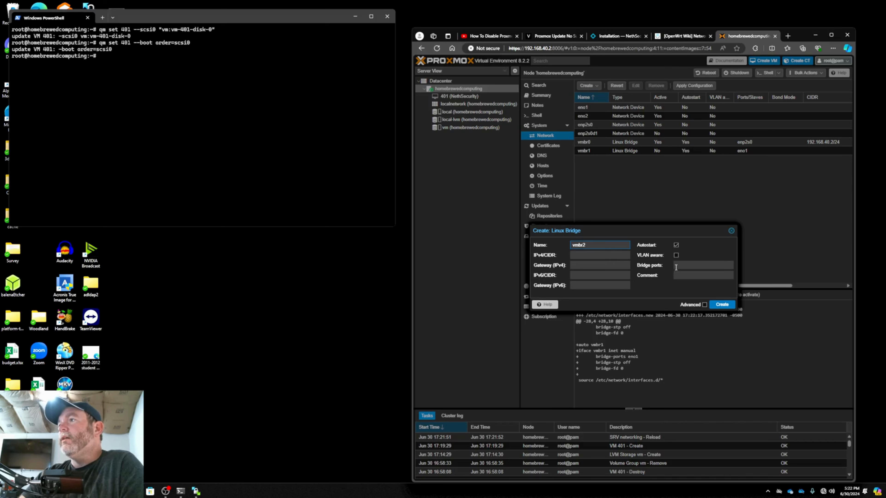
pyautogui.click(685, 268)
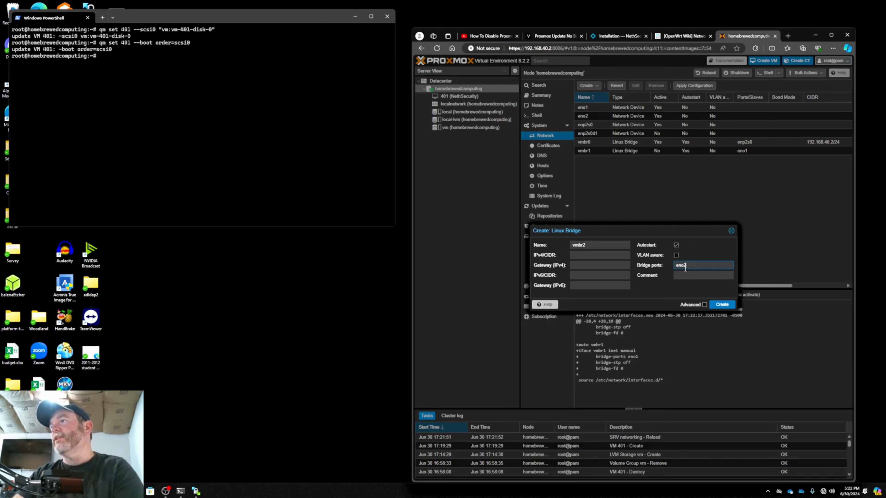
pyautogui.click(724, 305)
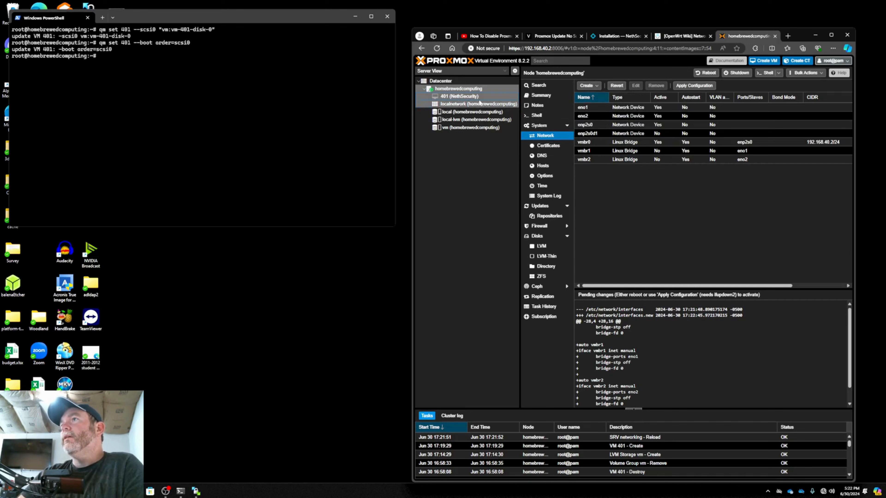
# Add a VirtIO network device on bridge vmbr1 to the hardware of VM 401 (NethSecurity)
pyautogui.click(473, 97)
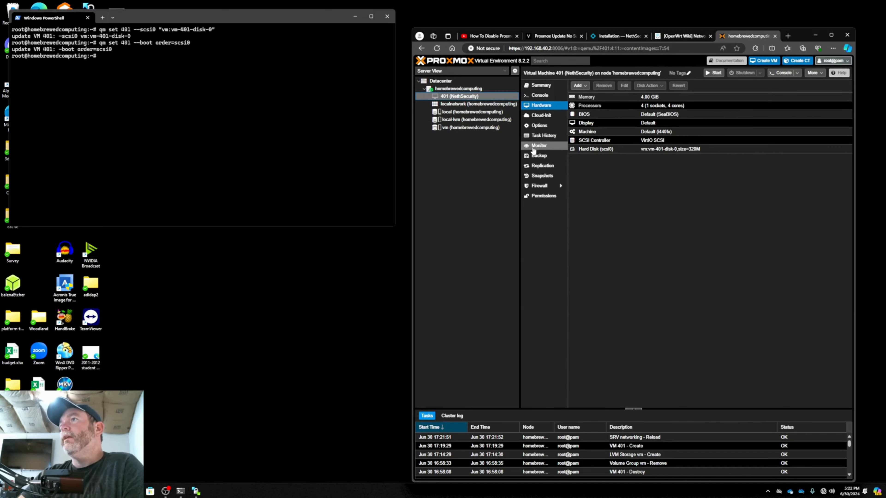
pyautogui.click(583, 86)
pyautogui.click(589, 113)
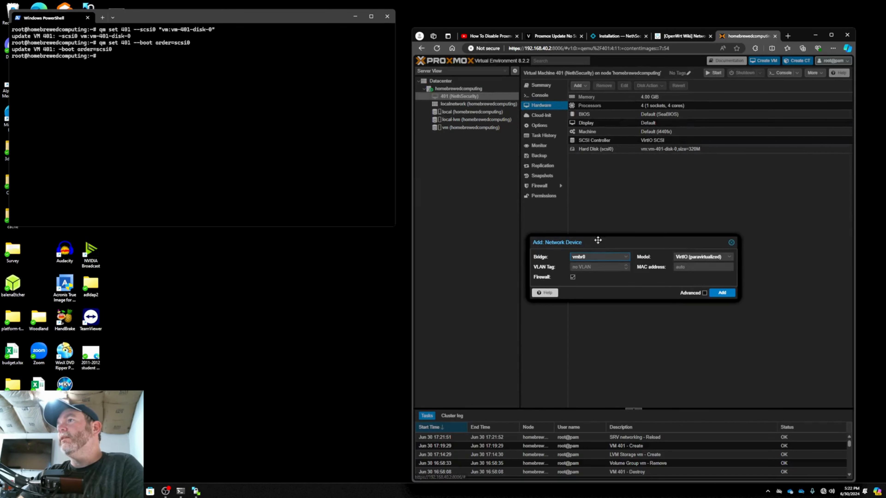
pyautogui.click(598, 256)
pyautogui.click(592, 286)
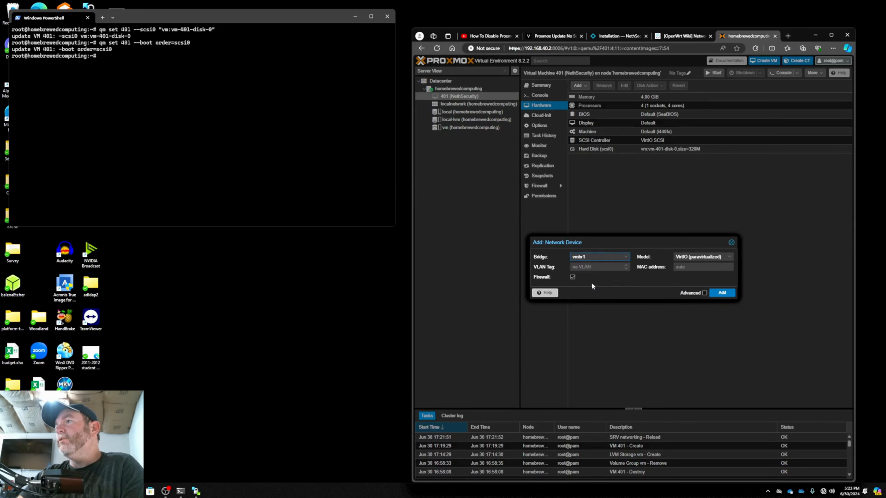
pyautogui.click(722, 296)
# Add a second VirtIO network device to VM 401, connected to bridge vmbr2
pyautogui.click(580, 86)
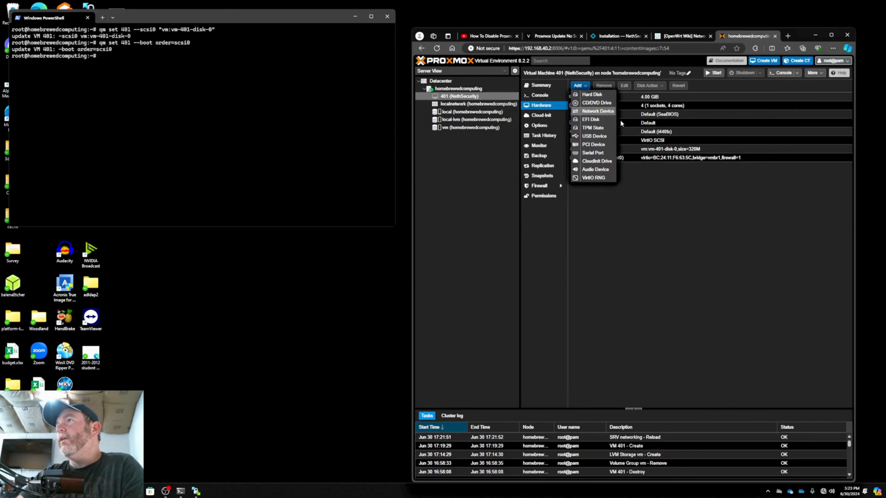
pyautogui.click(595, 111)
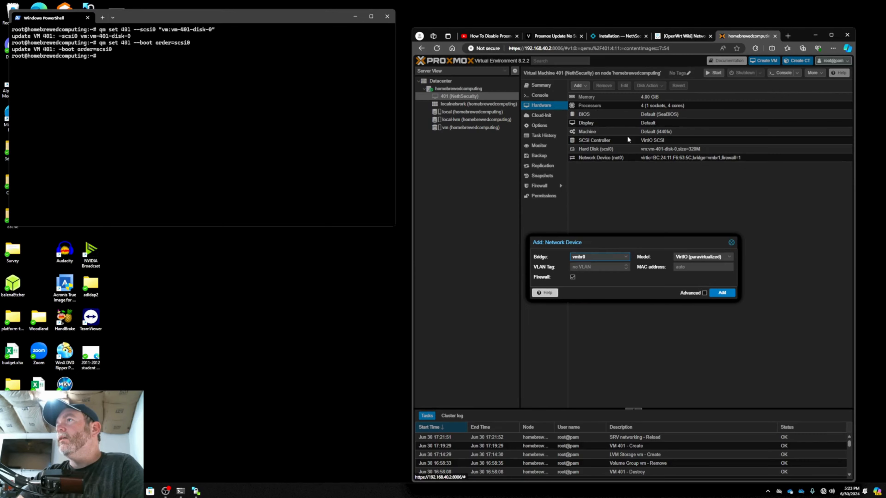
pyautogui.click(627, 261)
pyautogui.click(592, 295)
pyautogui.click(713, 294)
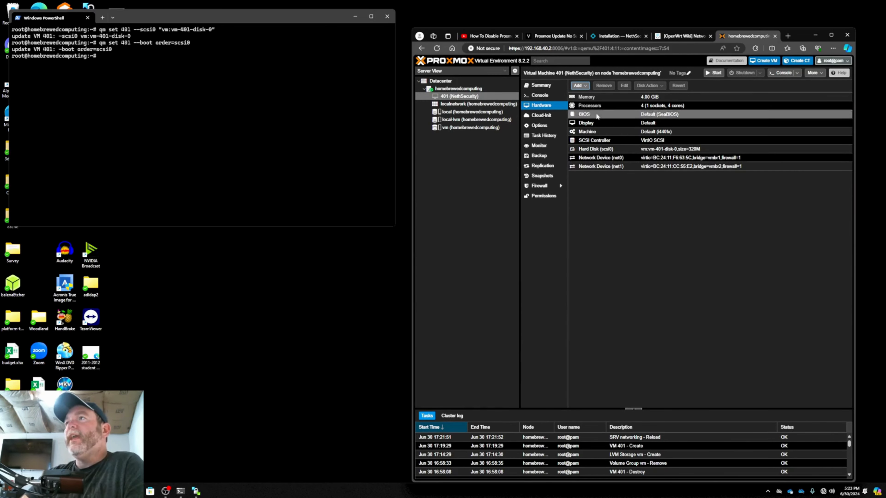
# Apply the pending network changes for the new bridges on the homebrewedcomputing node
pyautogui.click(527, 96)
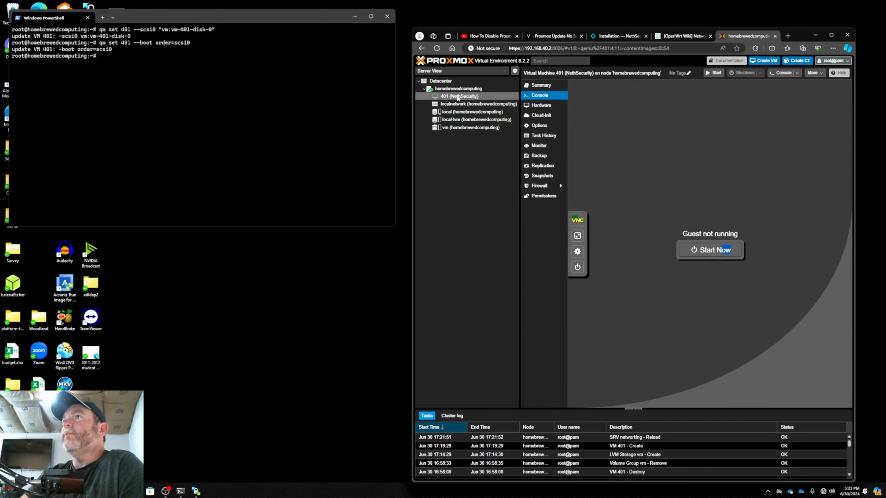
pyautogui.click(455, 90)
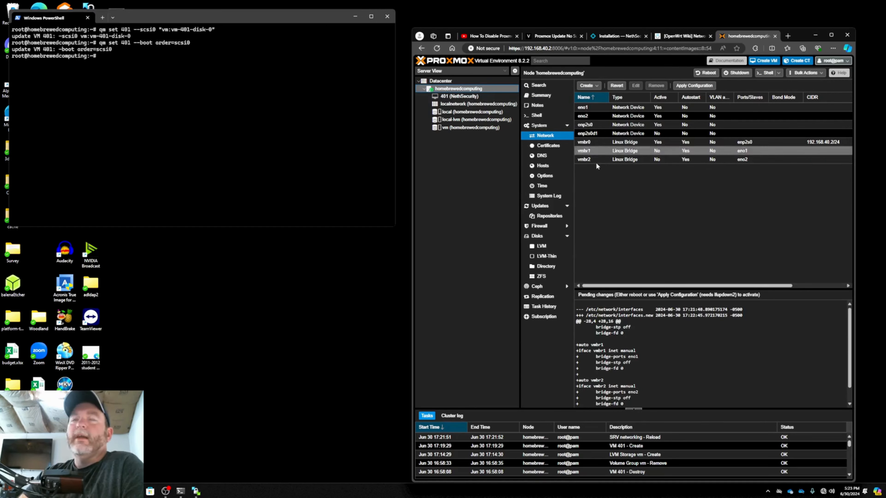
pyautogui.click(682, 87)
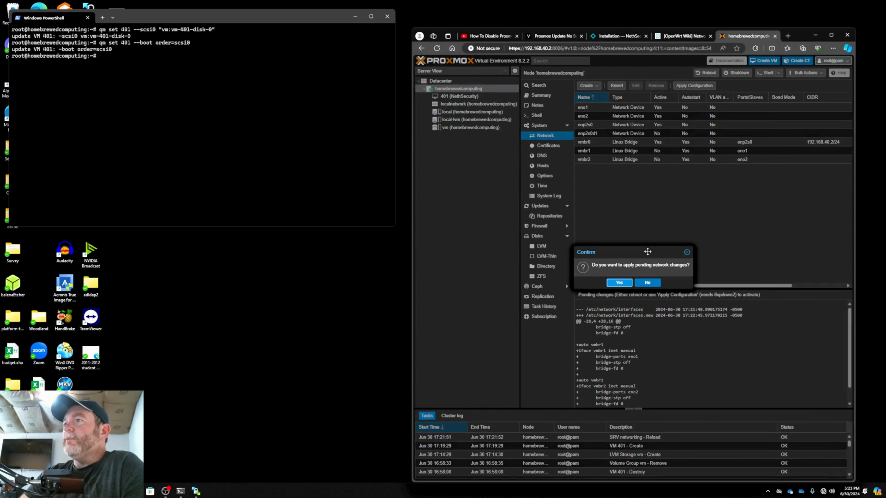
pyautogui.click(618, 284)
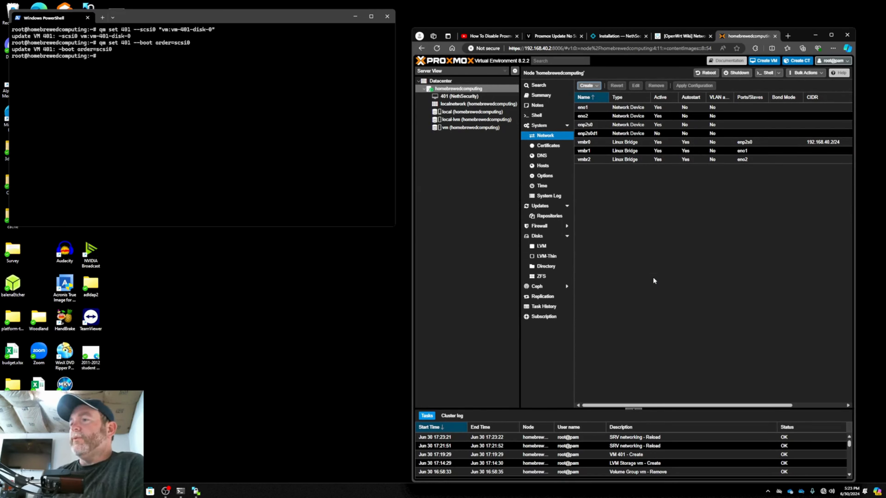
# Start VM 401 from its console and maximize the browser window
pyautogui.click(440, 96)
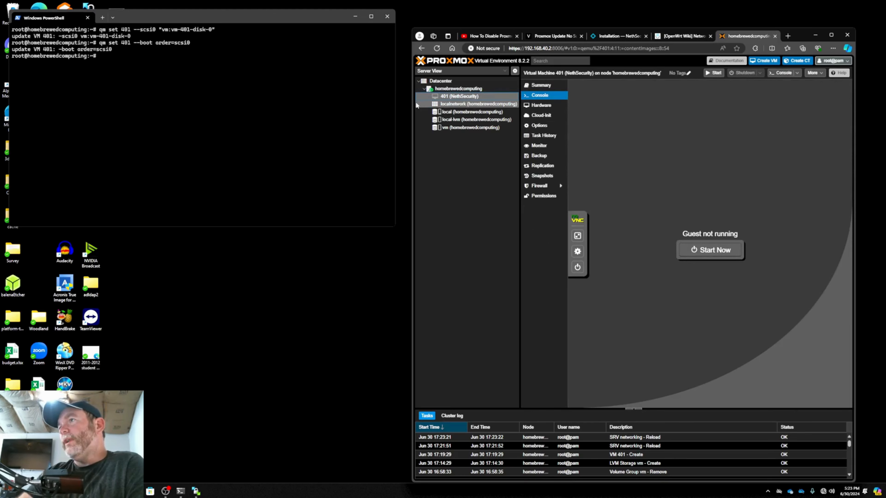
pyautogui.click(727, 252)
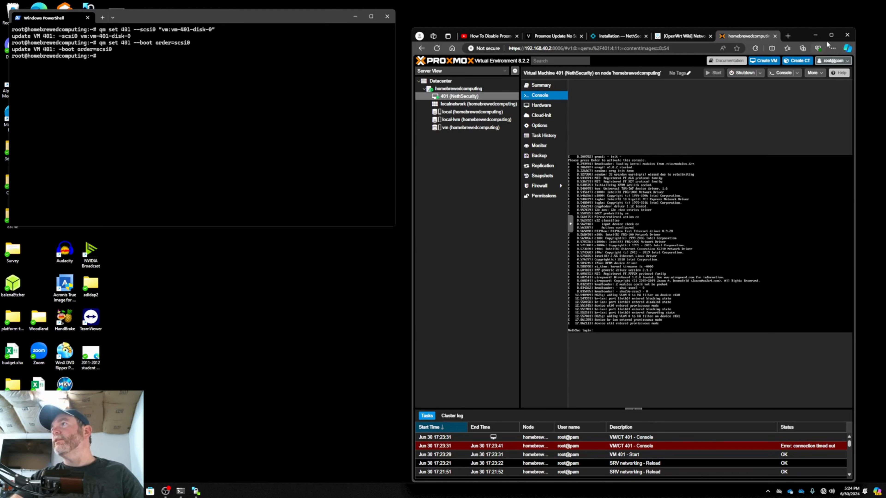
pyautogui.click(831, 35)
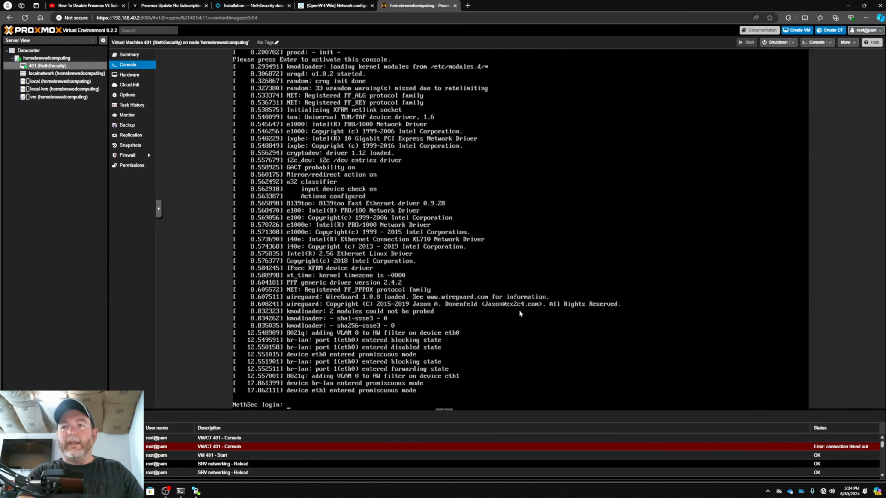
# Log in to the NethSecurity console as root with the account password
pyautogui.write('root')
pyautogui.press('Return')
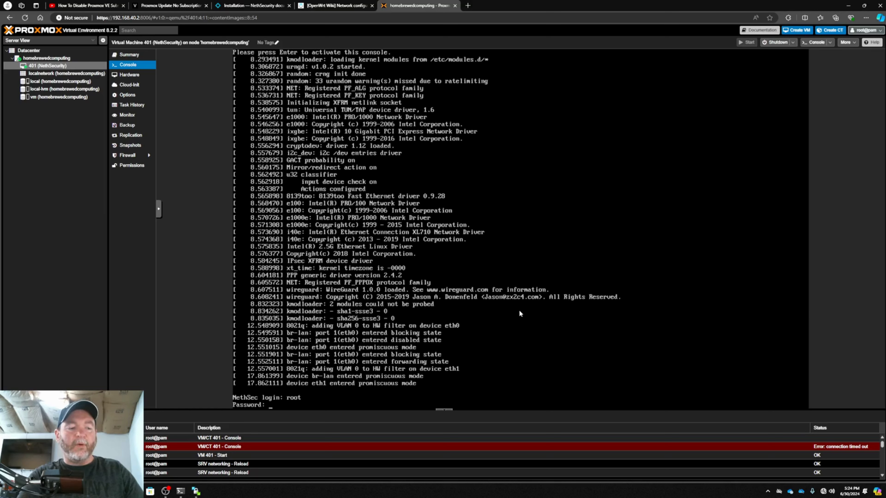
pyautogui.press('Return')
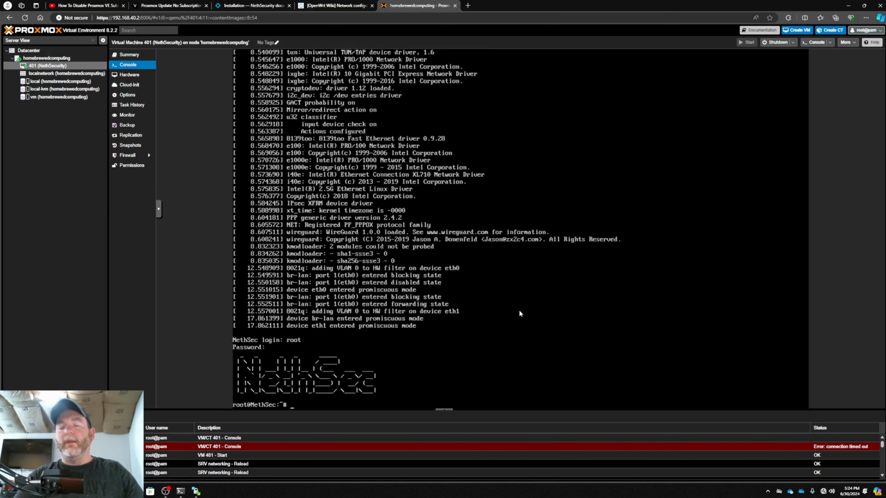
# Clear the NethSecurity console and list the network interfaces with ifconfig
pyautogui.write('clear')
pyautogui.press('Return')
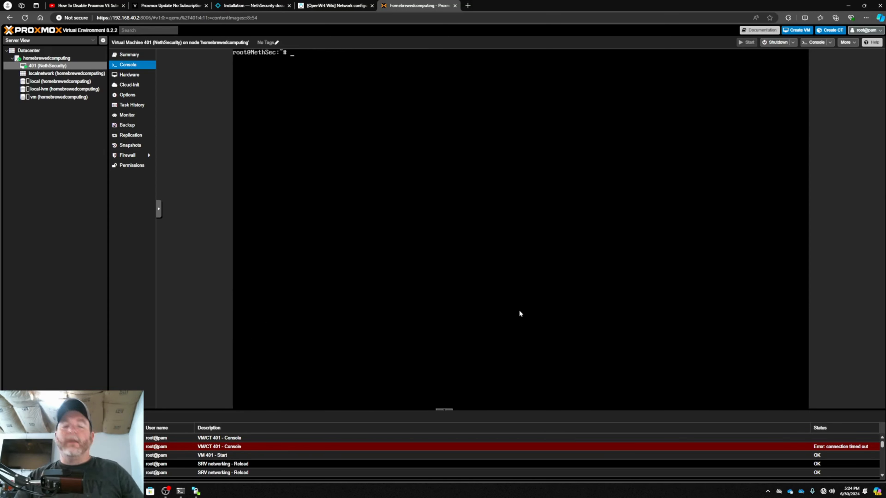
pyautogui.write('ifcon')
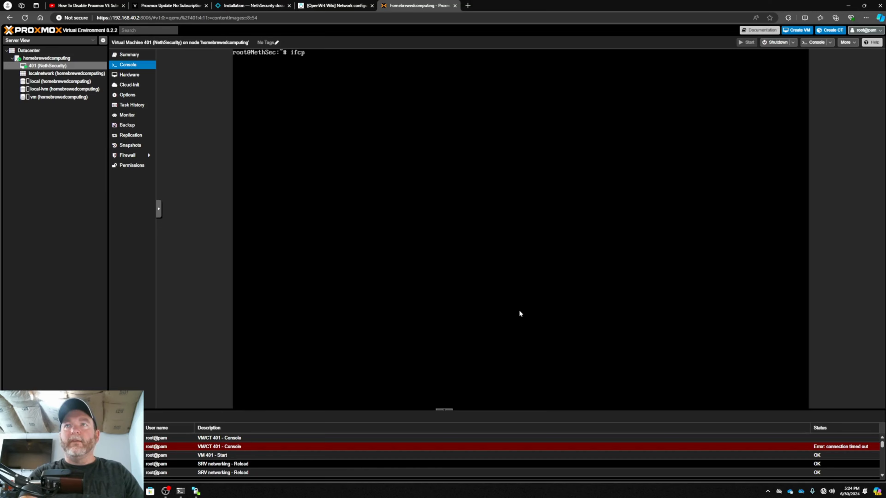
pyautogui.write('fig')
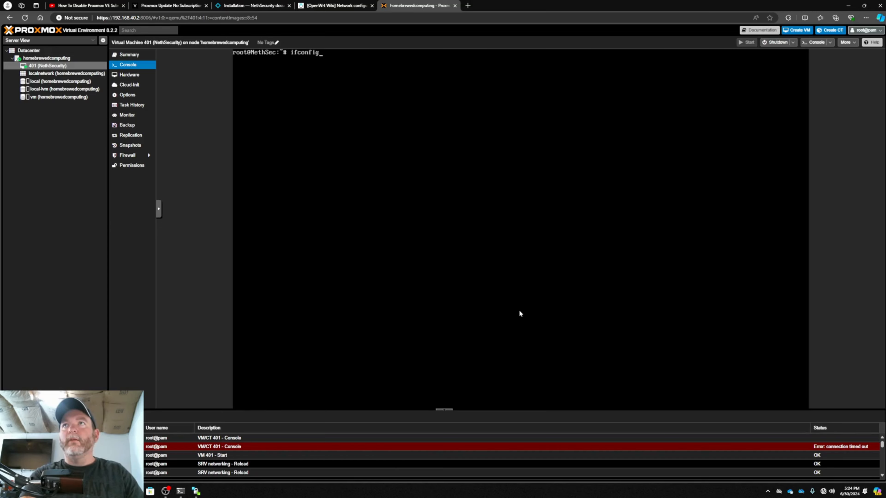
pyautogui.press('Return')
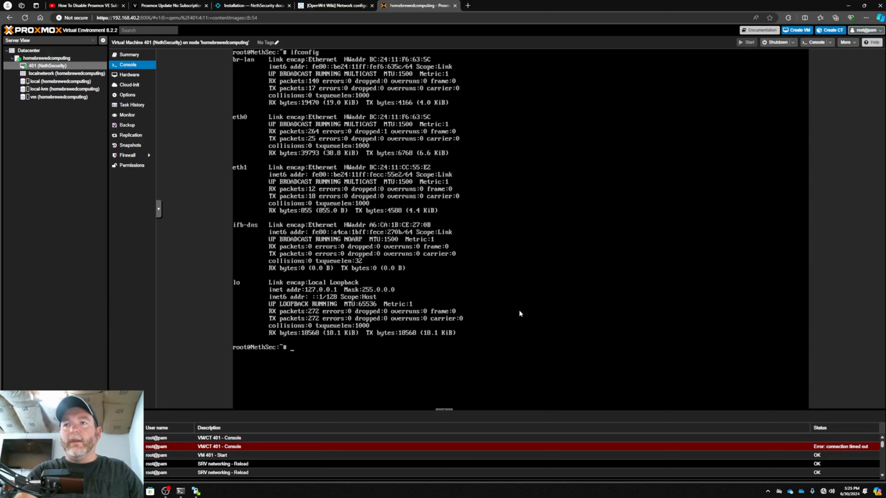
# List the files in /etc/config and open the network file there in vi
pyautogui.write('cd /et')
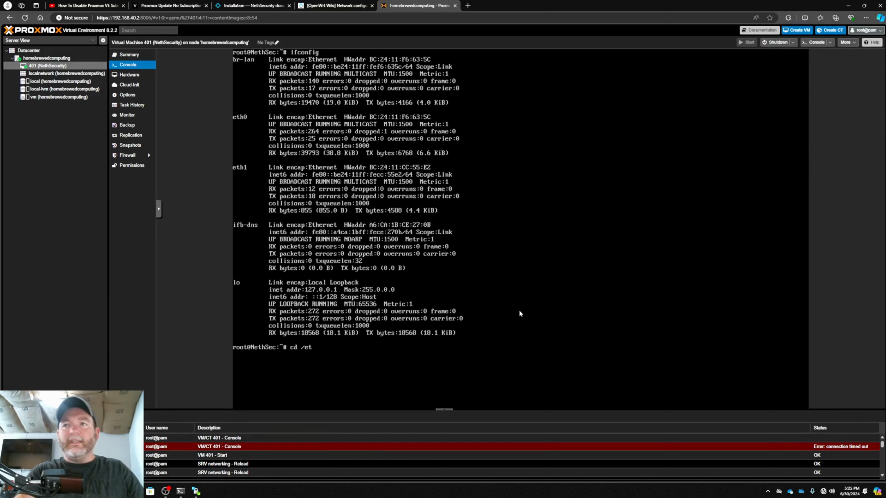
pyautogui.write('c/config/')
pyautogui.press('Return')
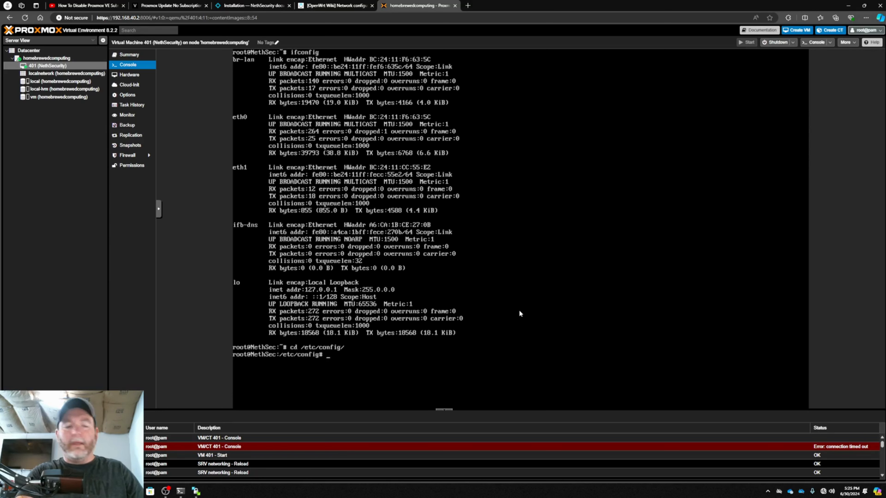
pyautogui.write('ls')
pyautogui.press('Return')
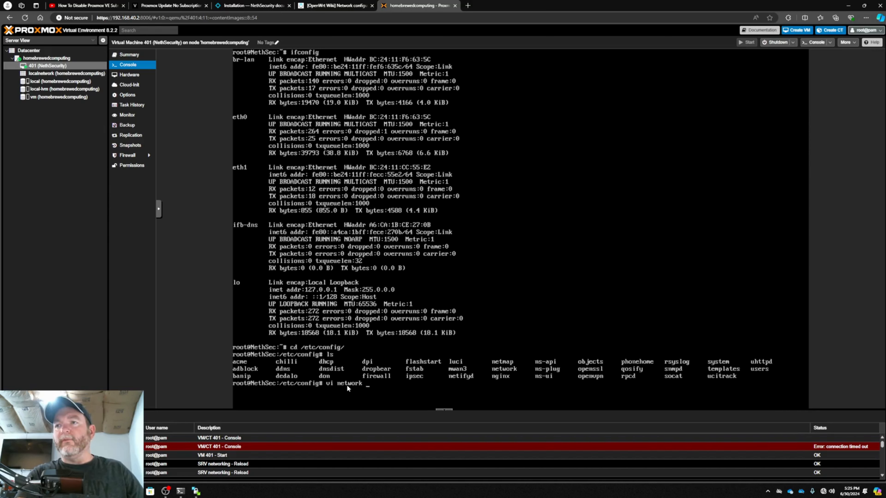
pyautogui.press('Return')
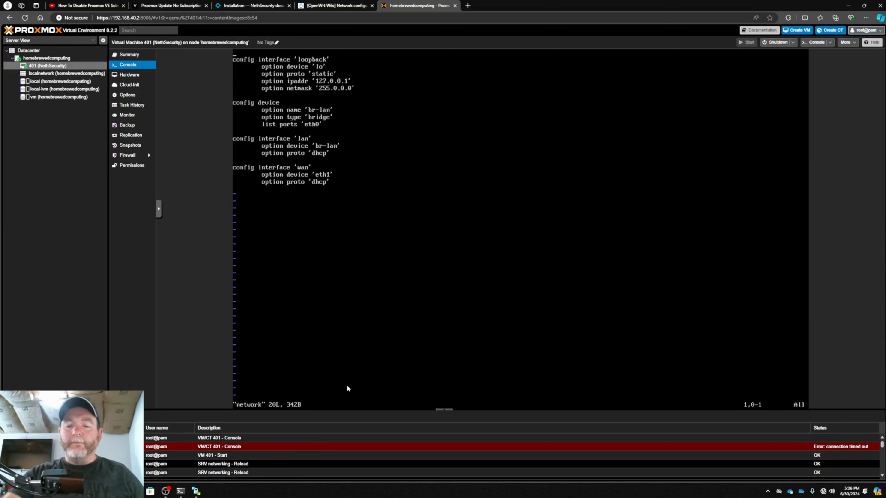
# Change the proto option of the 'lan' interface to 'static' in the network file
pyautogui.press('Down')
pyautogui.press('Down')
pyautogui.press('Down')
pyautogui.press('Down')
pyautogui.press('Down')
pyautogui.press('Down')
pyautogui.press('Down')
pyautogui.press('Down')
pyautogui.press('Down')
pyautogui.press('Down')
pyautogui.press('Down')
pyautogui.press('Down')
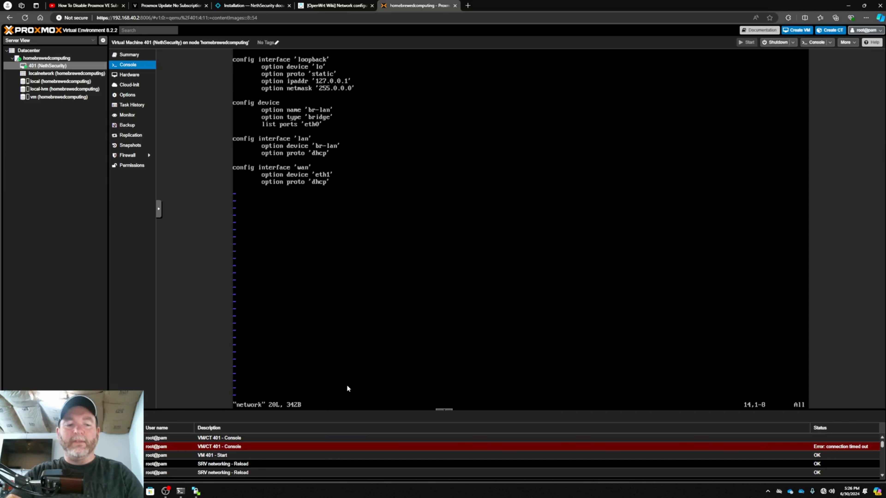
pyautogui.press('i')
pyautogui.press('End')
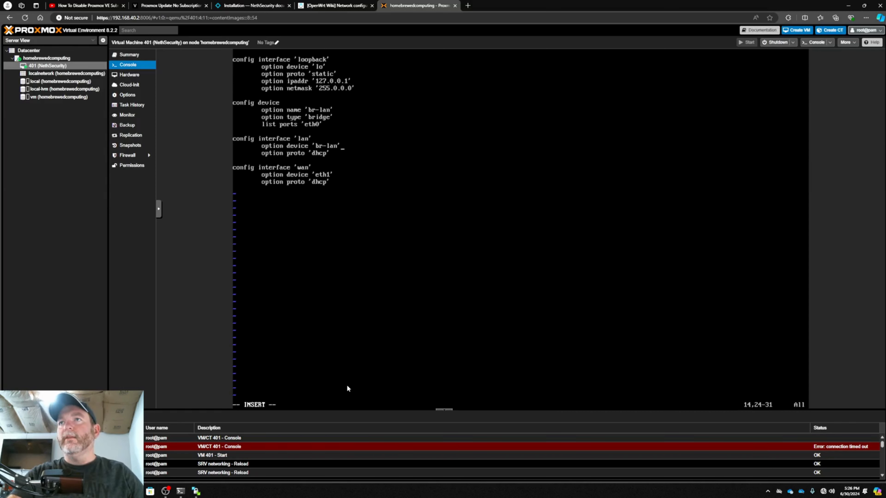
pyautogui.press('Down')
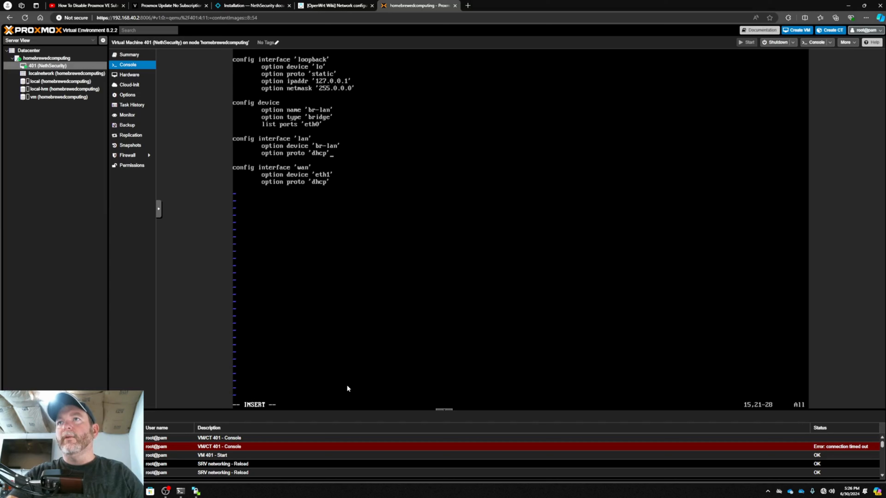
pyautogui.press('BackSpace')
pyautogui.press('BackSpace')
pyautogui.press('BackSpace')
pyautogui.press('BackSpace')
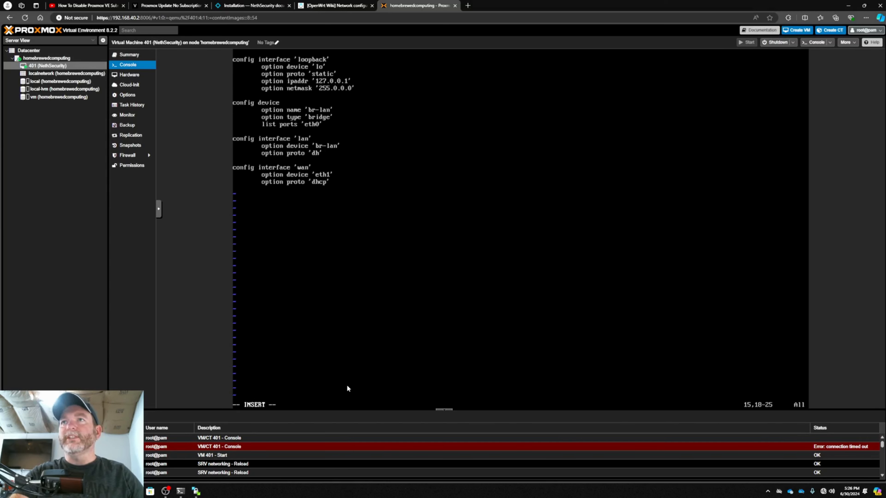
pyautogui.write('static')
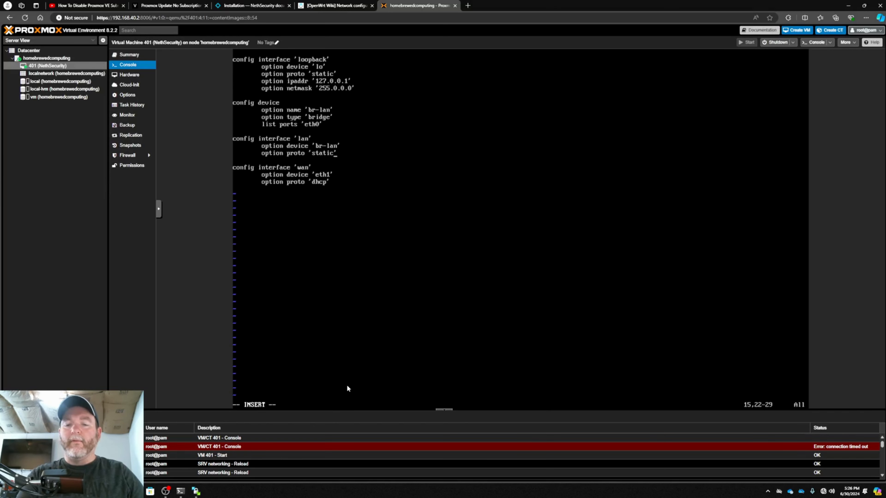
# Add the line option netmask '255.255.255.0' below the proto option of the 'lan' interface
pyautogui.press('Return')
pyautogui.write('op')
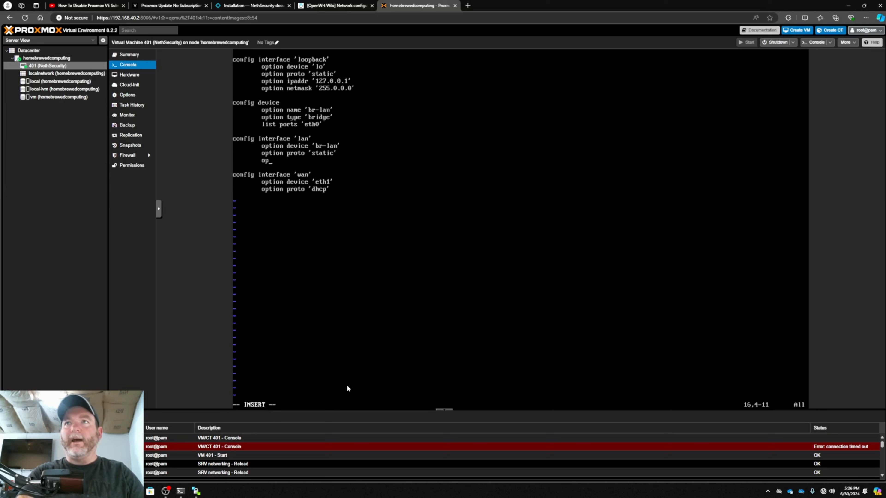
pyautogui.write('tion netw')
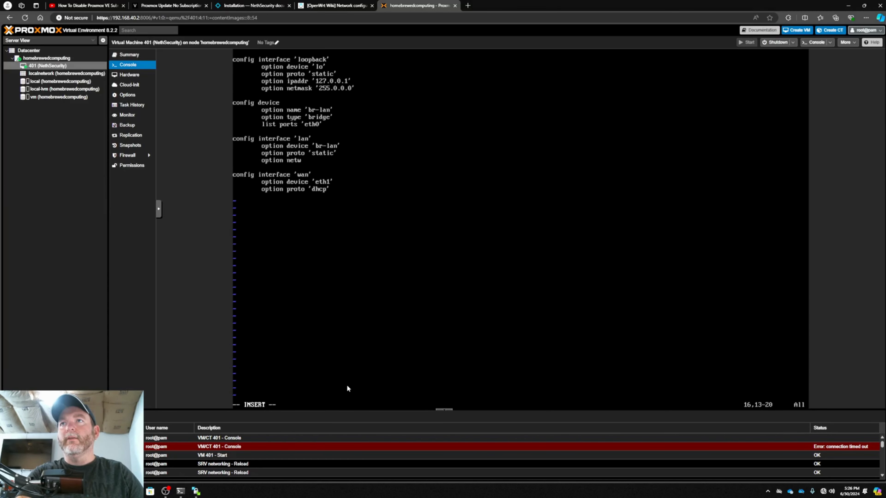
pyautogui.press('BackSpace')
pyautogui.write('mask ')
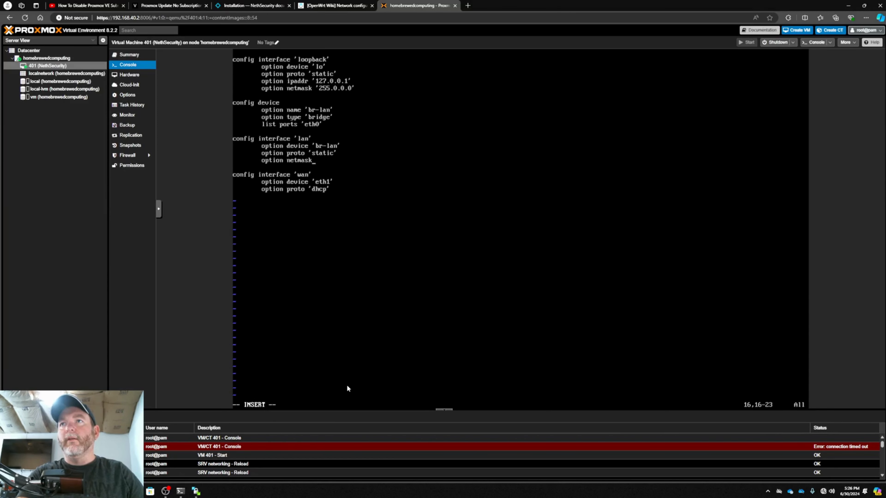
pyautogui.write("'255.255")
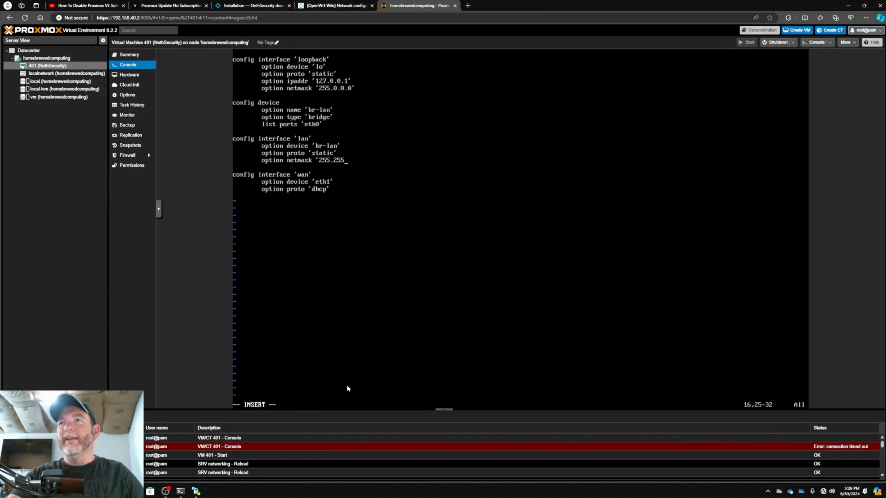
pyautogui.write('.255.0')
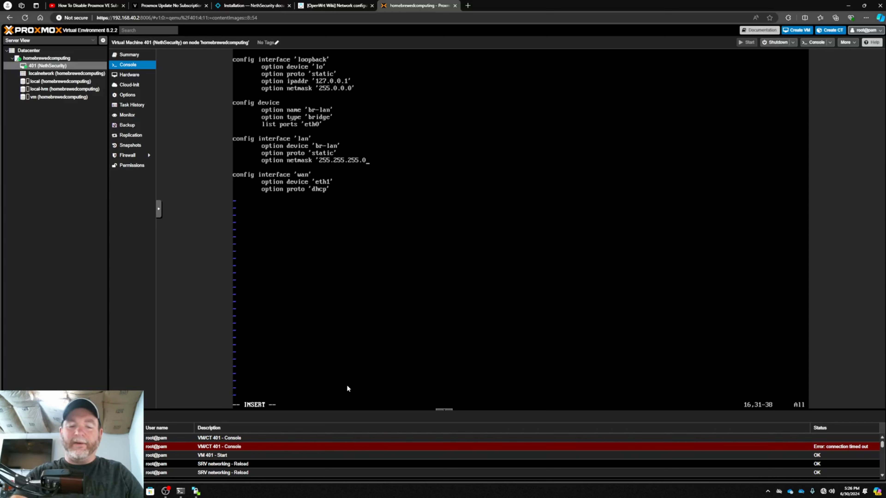
pyautogui.write("'")
# Add the line option ipaddr '192.168.40.1' below the netmask option of the 'lan' interface
pyautogui.press('Return')
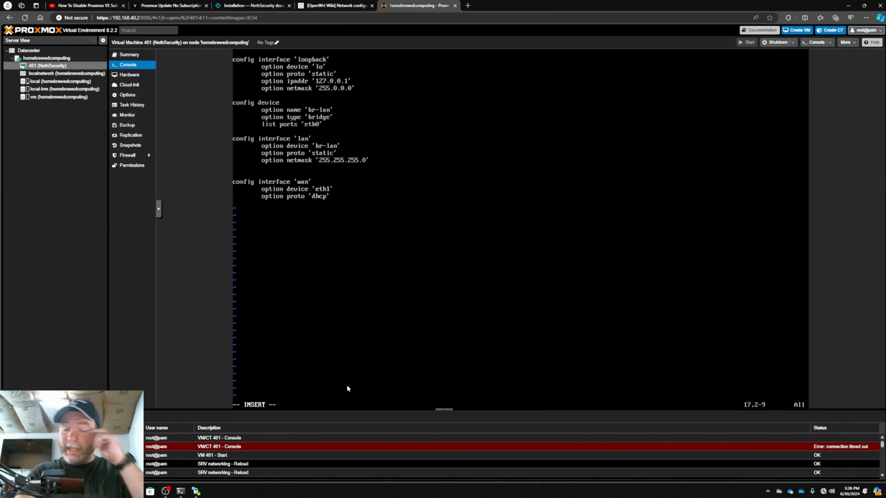
pyautogui.write('opt')
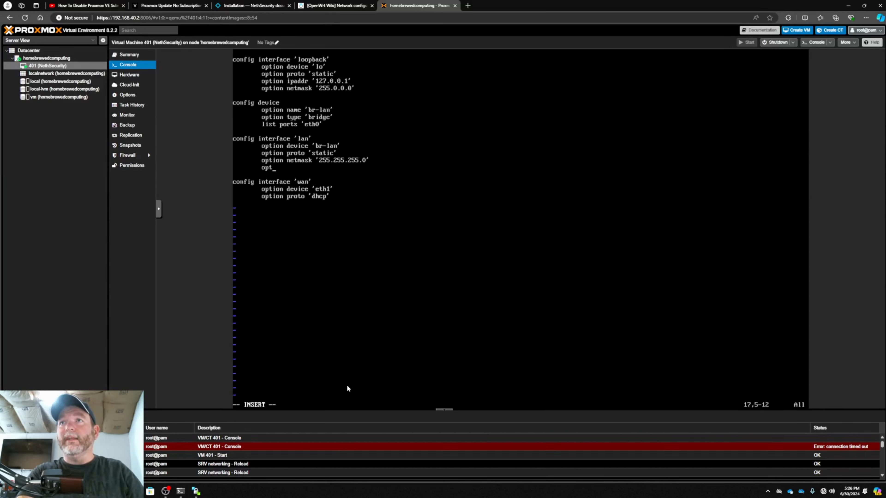
pyautogui.write('ion i')
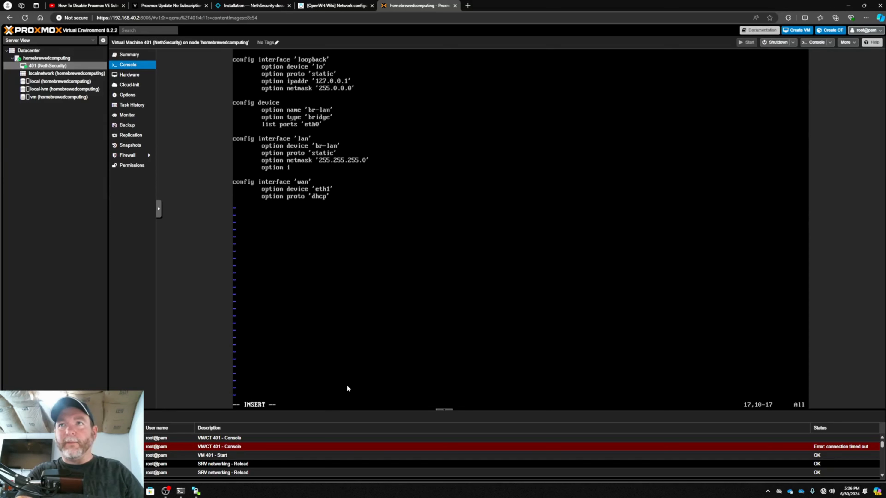
pyautogui.write('p')
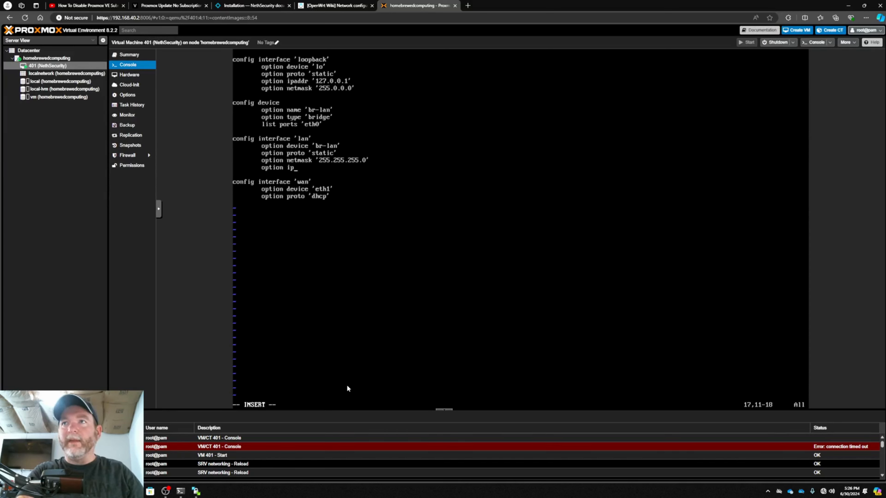
pyautogui.write('addr')
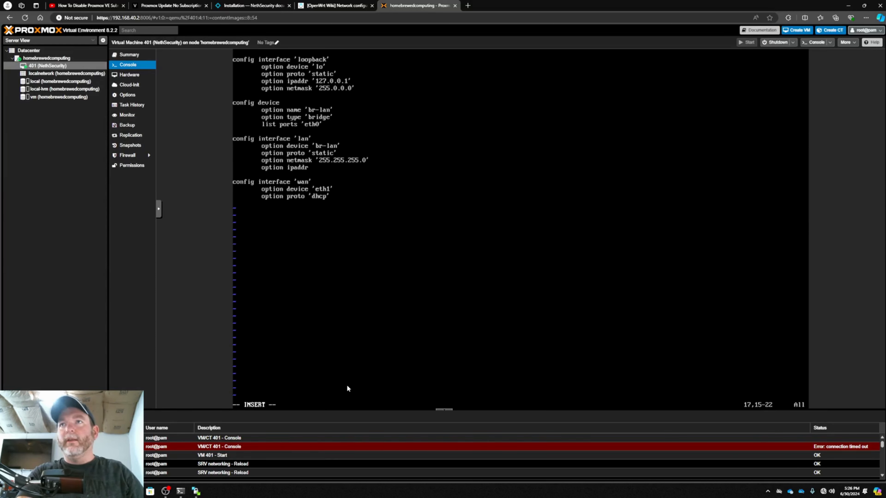
pyautogui.write(" '1")
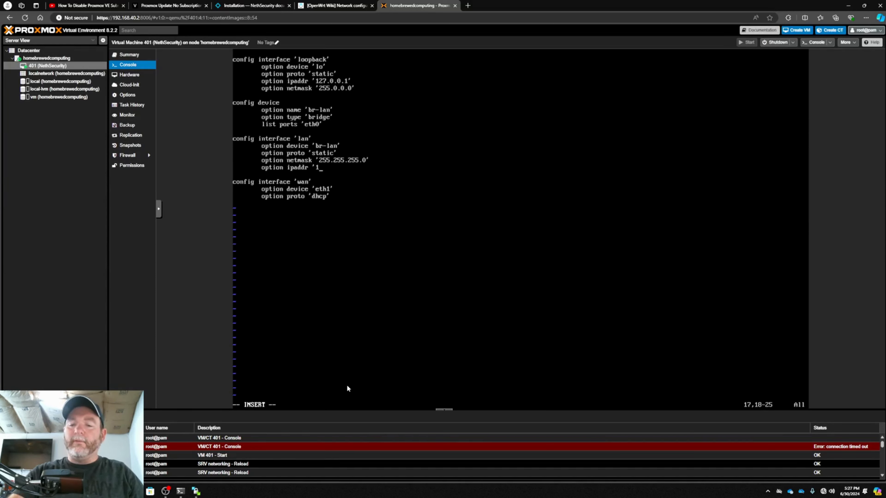
pyautogui.write('92.168.')
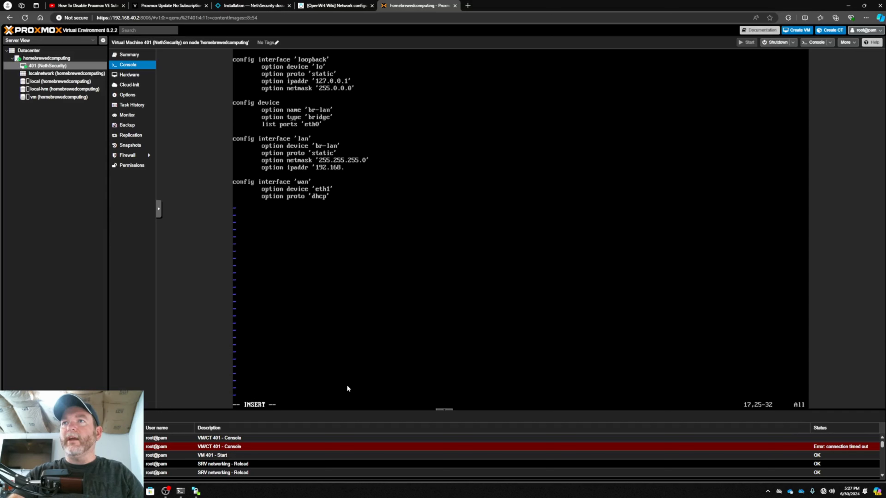
pyautogui.write("40.1'")
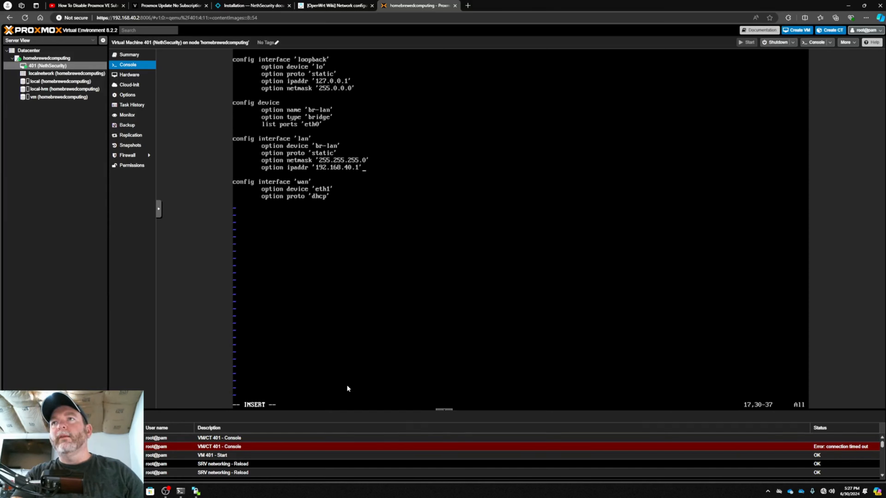
# Save the network file, quit vi and reboot NethSecurity
pyautogui.press('Escape')
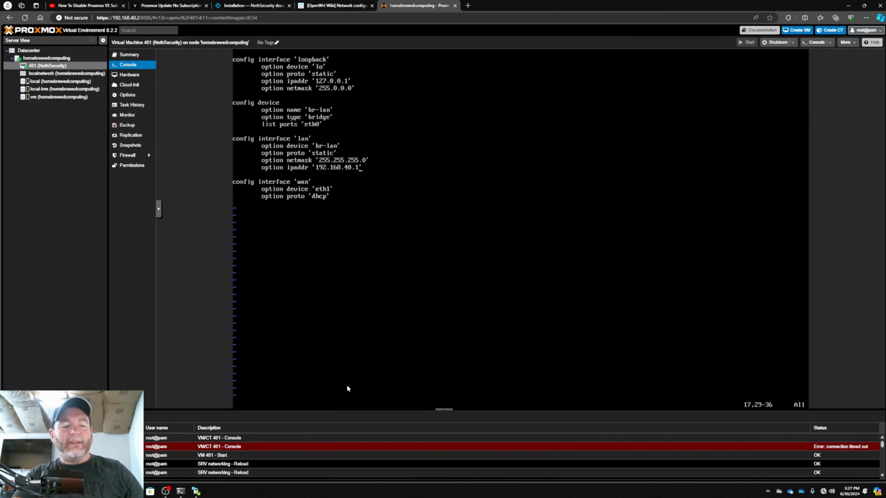
pyautogui.write(':wq')
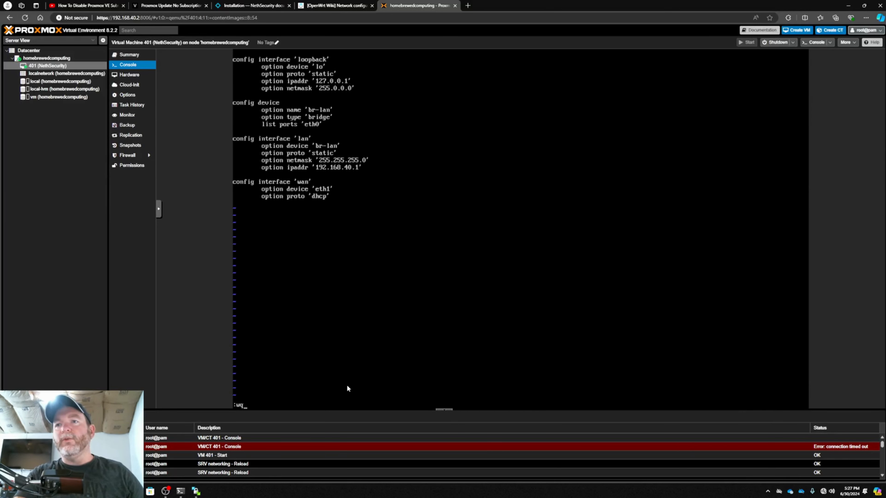
pyautogui.press('Return')
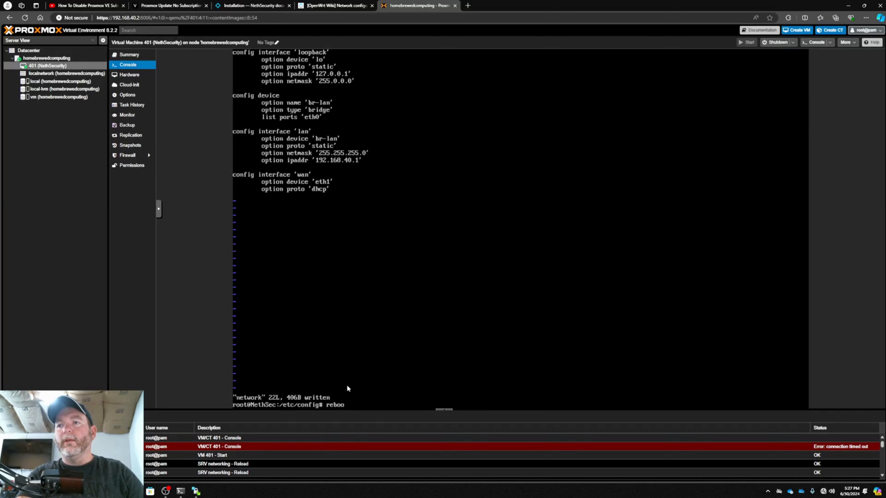
pyautogui.write('reboot')
pyautogui.press('Return')
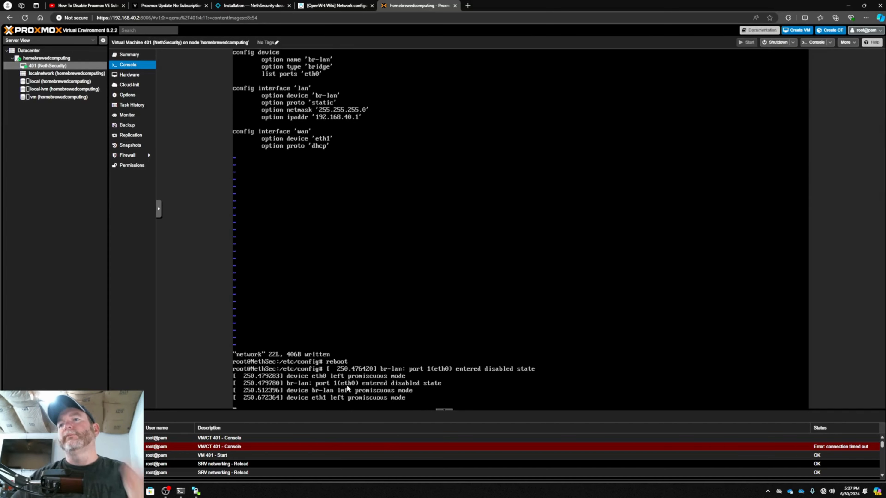
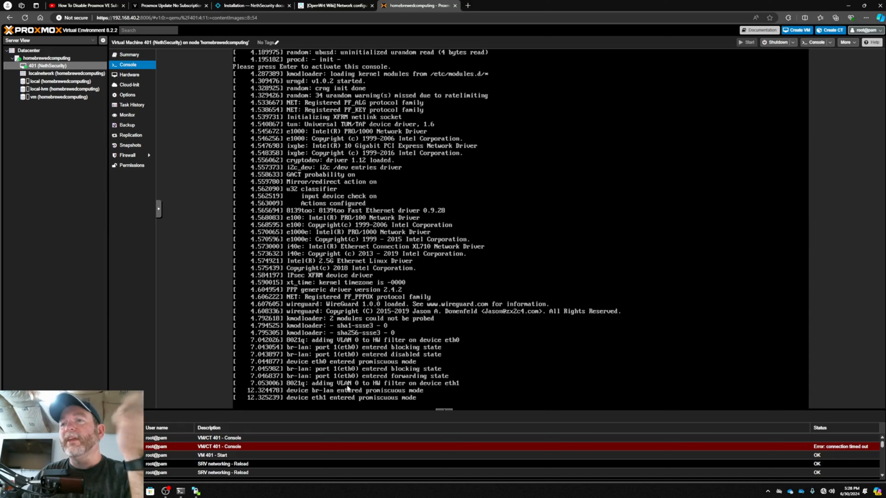
# Log in to the NethSecurity console as root with the account password and list the network interfaces with ifconfig
pyautogui.press('Return')
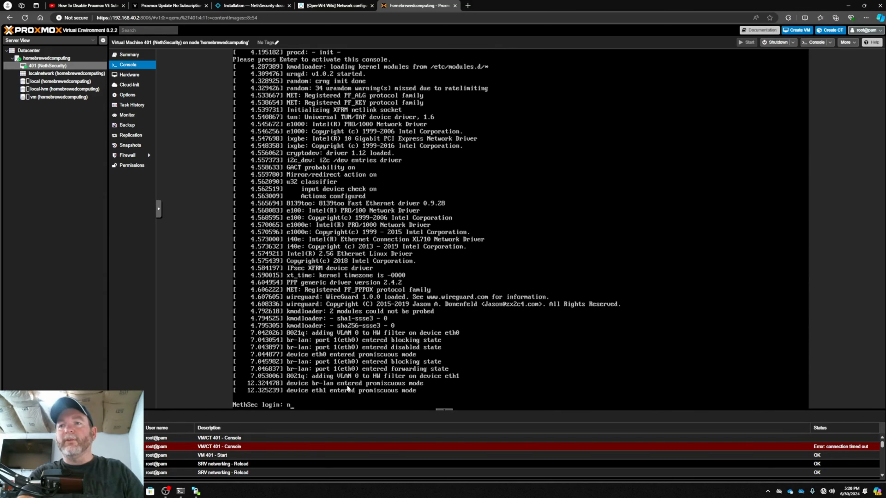
pyautogui.write('root')
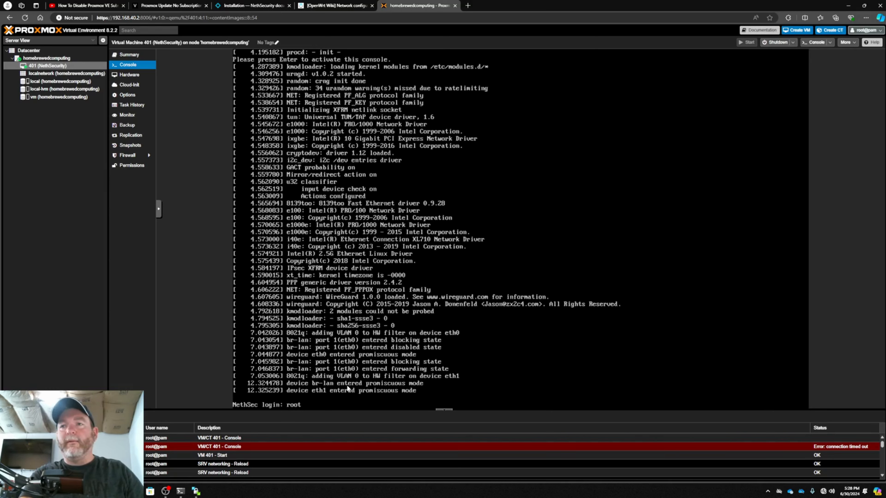
pyautogui.press('Return')
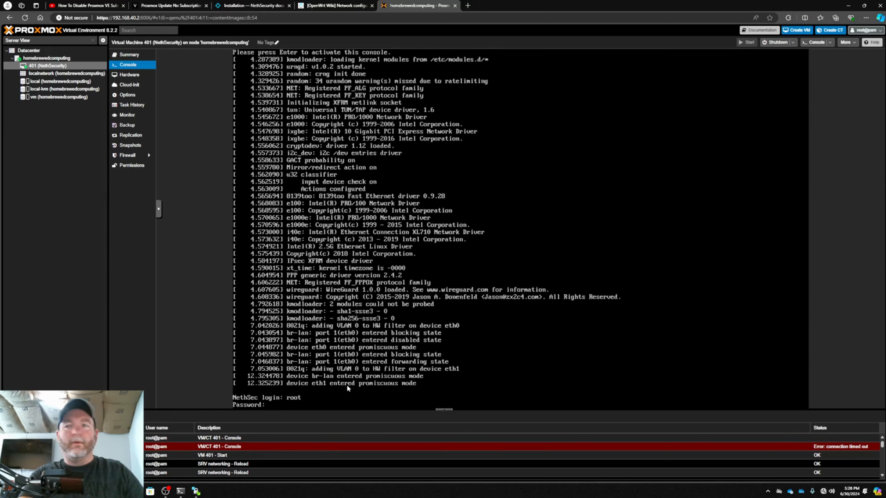
pyautogui.press('Return')
pyautogui.write('ifconfig')
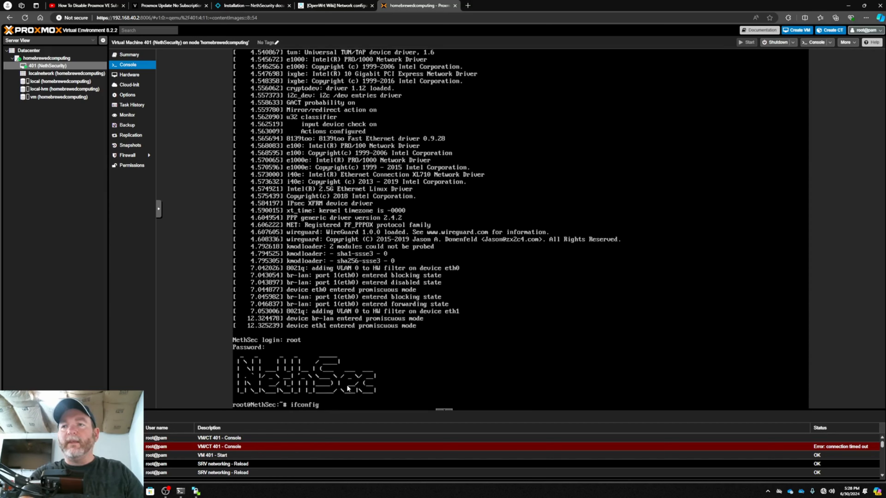
pyautogui.press('Return')
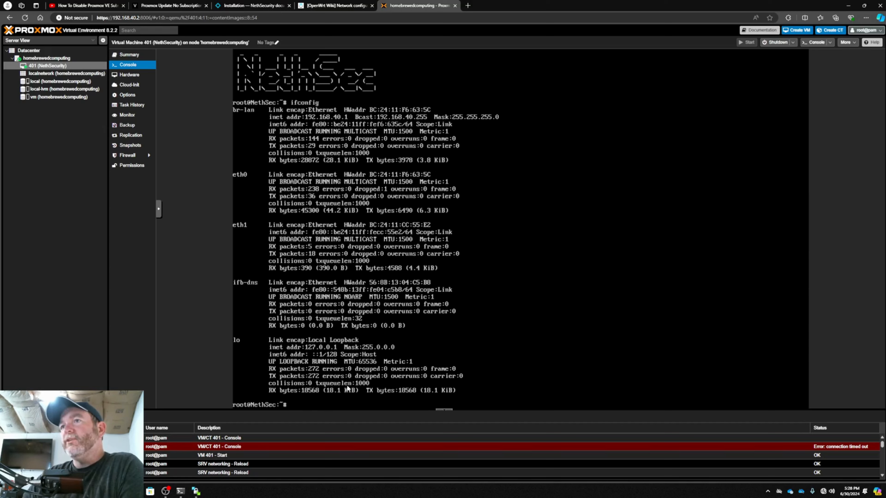
# Switch to the Windows PowerShell session, ping 192.168.40.1 from the Proxmox host, stop the ping and minimize the window
pyautogui.click(181, 491)
pyautogui.write('p')
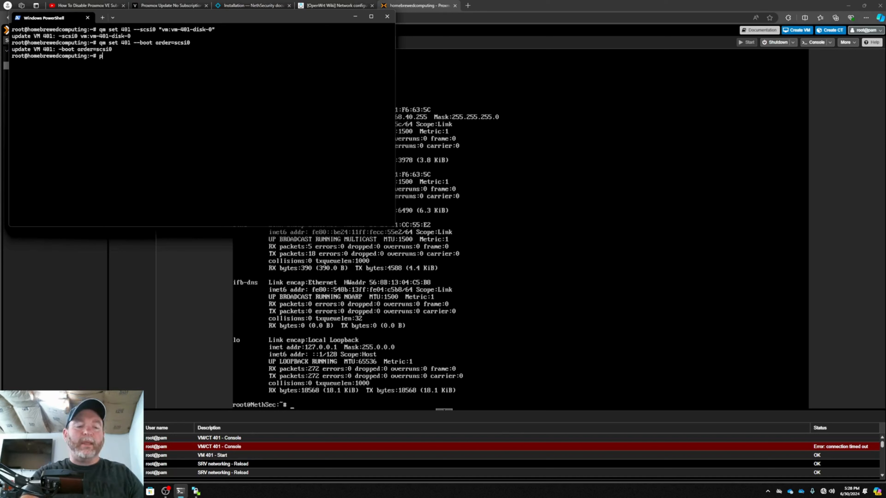
pyautogui.write('ing 192')
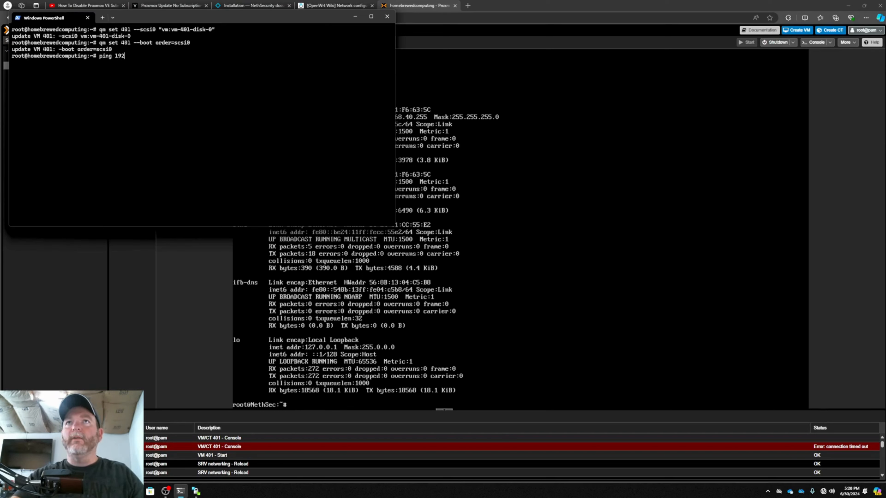
pyautogui.write('.168.40.1')
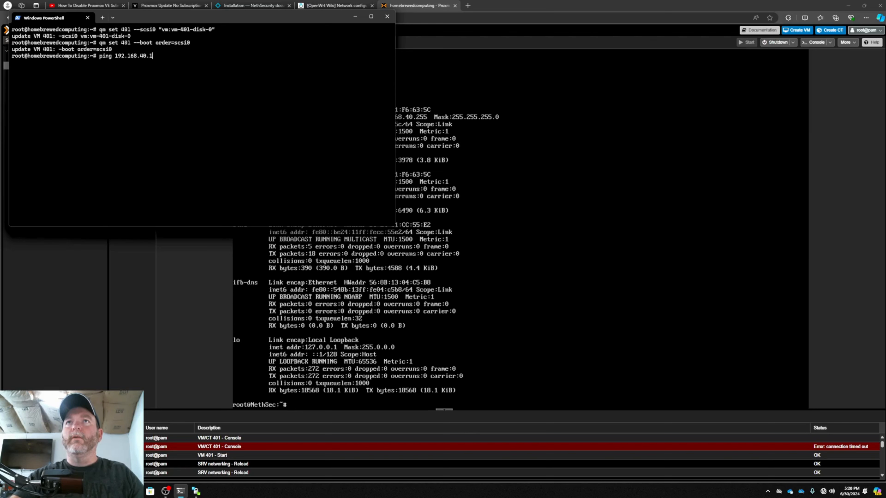
pyautogui.press('Return')
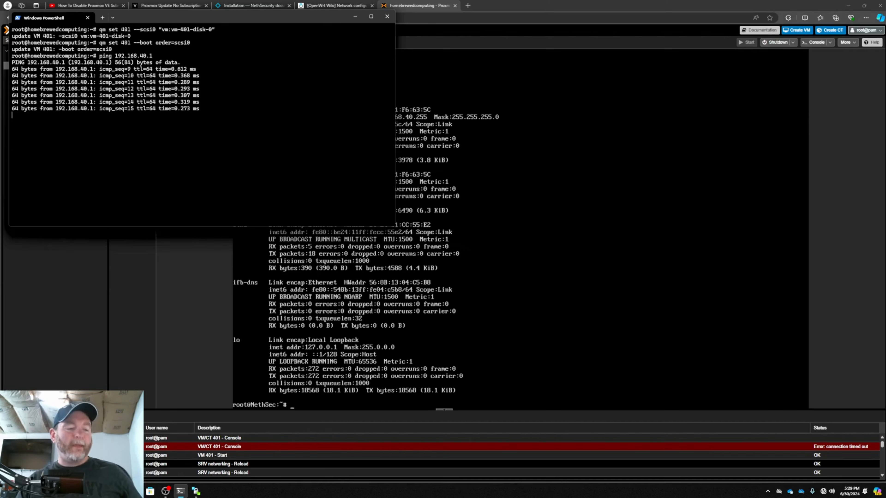
pyautogui.hotkey('ctrl', 'c')
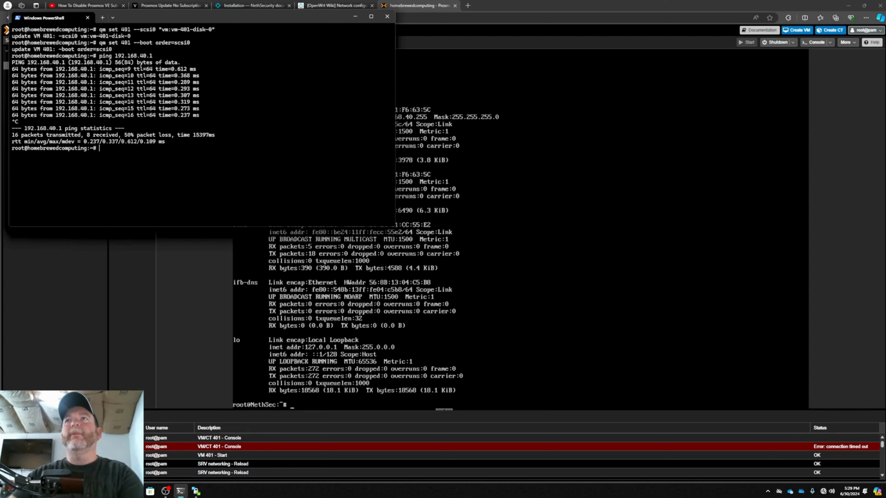
pyautogui.click(355, 17)
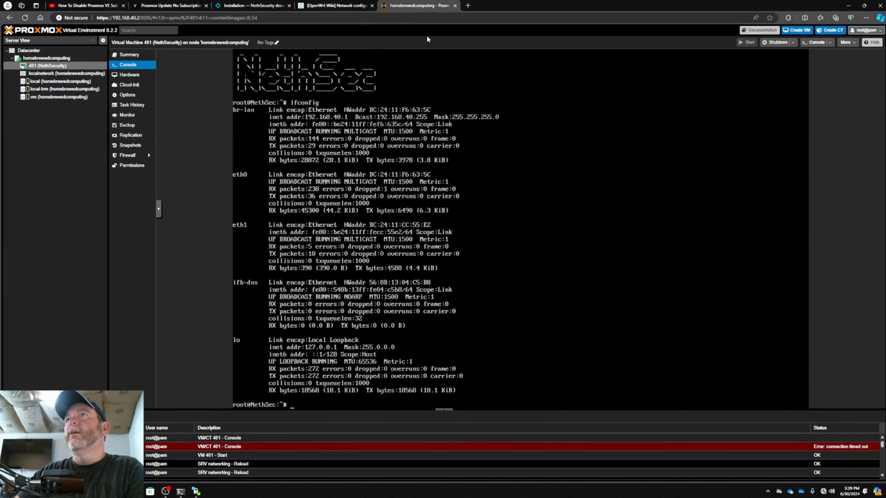
# Open 192.168.40.1:9090 in a new browser tab and continue past the certificate warning
pyautogui.click(467, 5)
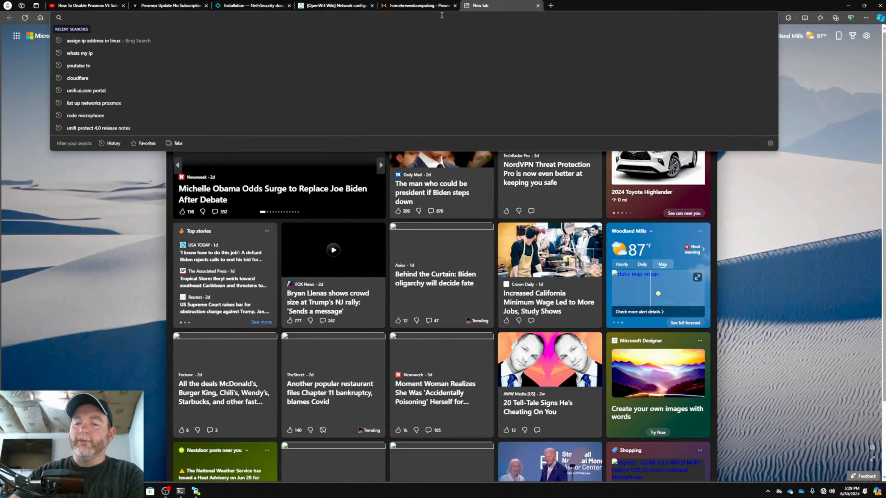
pyautogui.write('192.16')
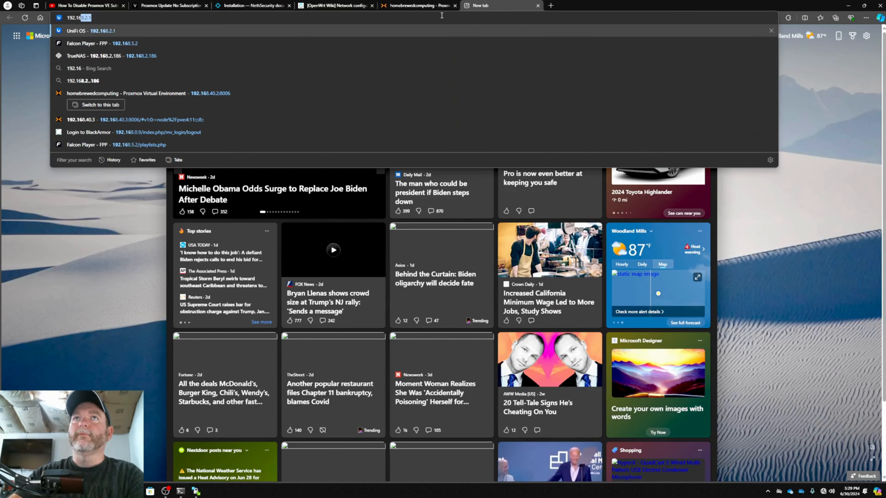
pyautogui.write('8.40.1')
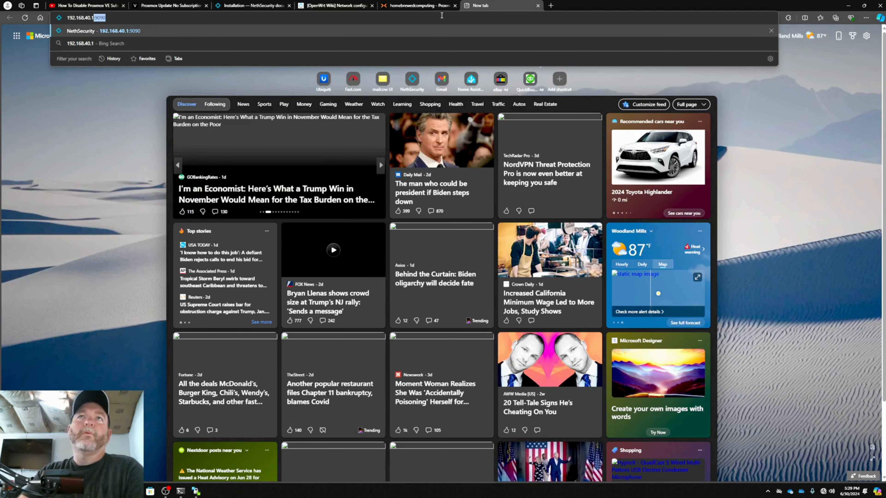
pyautogui.press('Return')
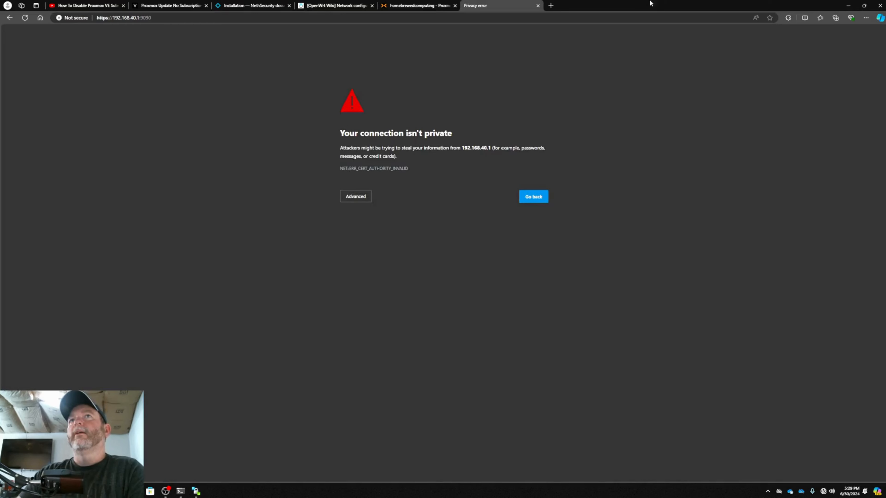
pyautogui.click(356, 204)
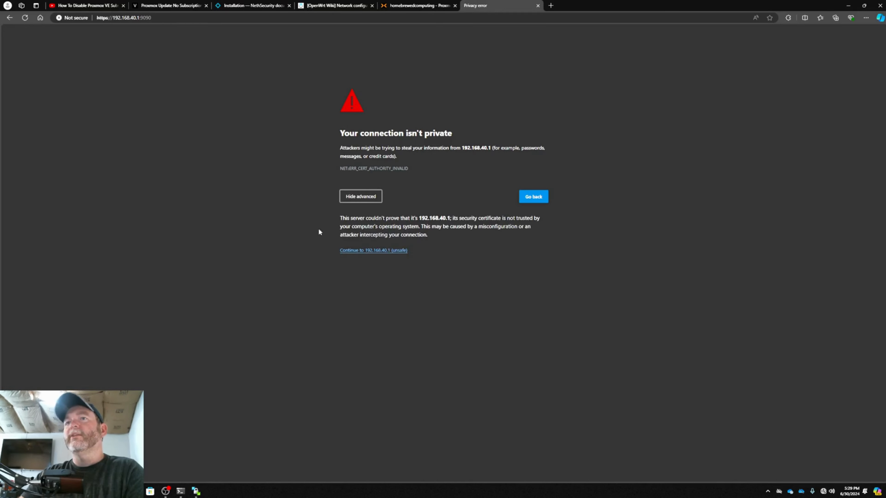
pyautogui.click(358, 251)
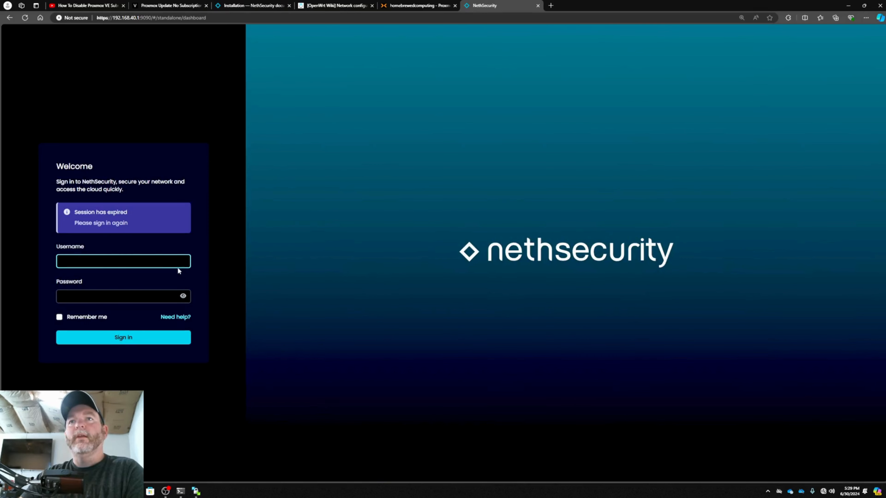
# Sign in to the NethSecurity web interface with the username root and the account password
pyautogui.write('root')
pyautogui.press('Tab')
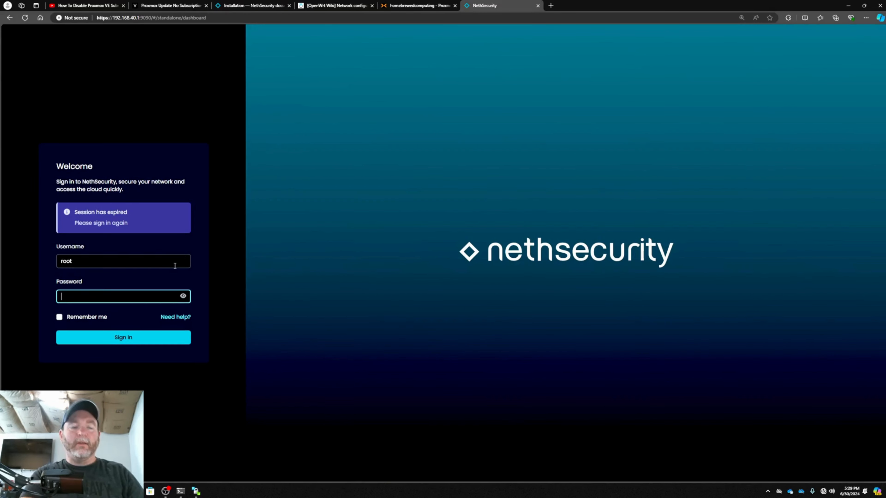
pyautogui.write('Neth')
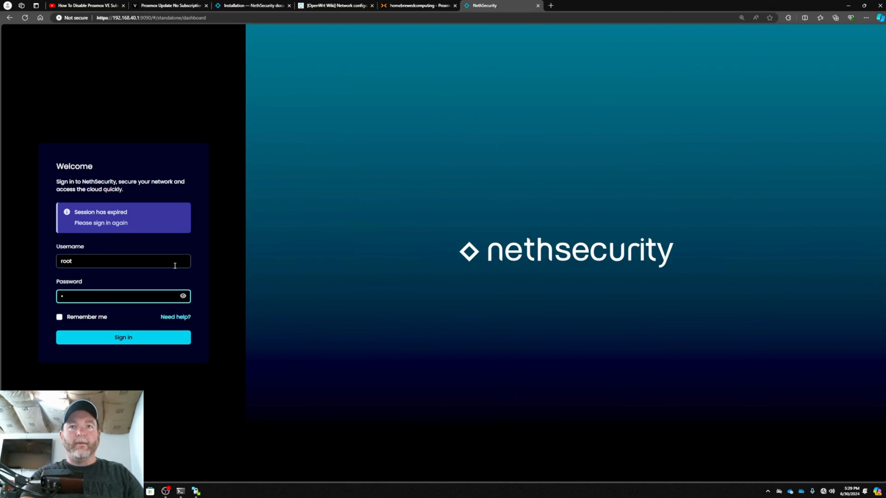
pyautogui.write('•••esis')
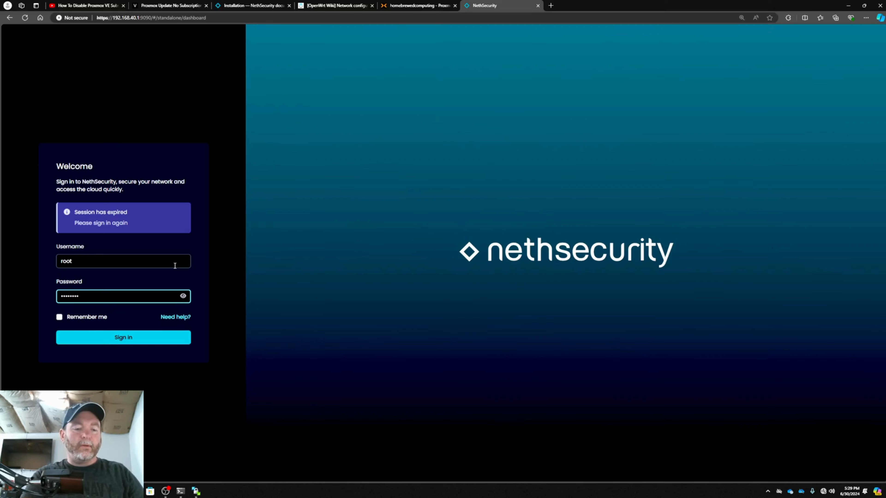
pyautogui.write(',1234')
pyautogui.press('Return')
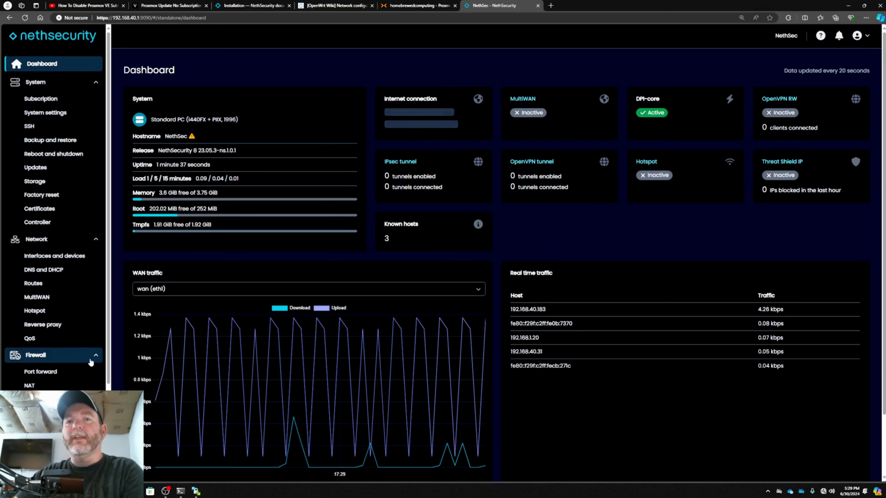
# Examine the dashboard, the subscription page and the network's interfaces and devices page
pyautogui.scroll(-2, 93, 363)
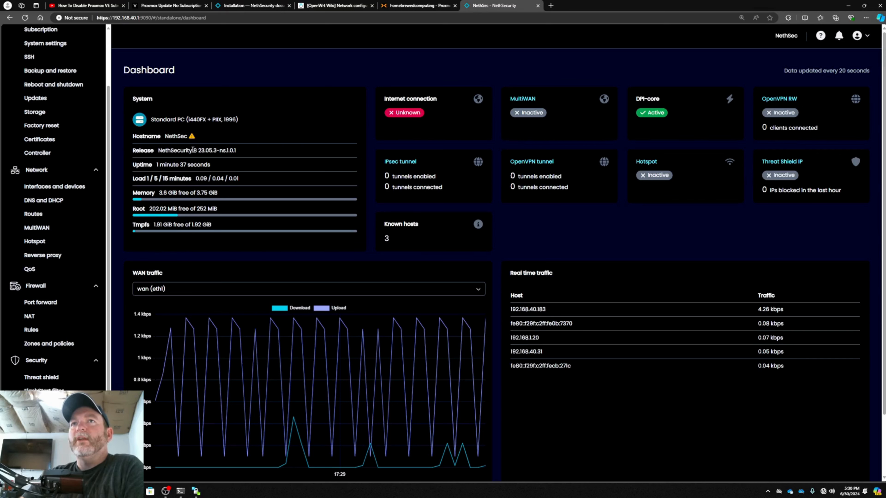
pyautogui.scroll(1, 73, 78)
pyautogui.scroll(1, 73, 78)
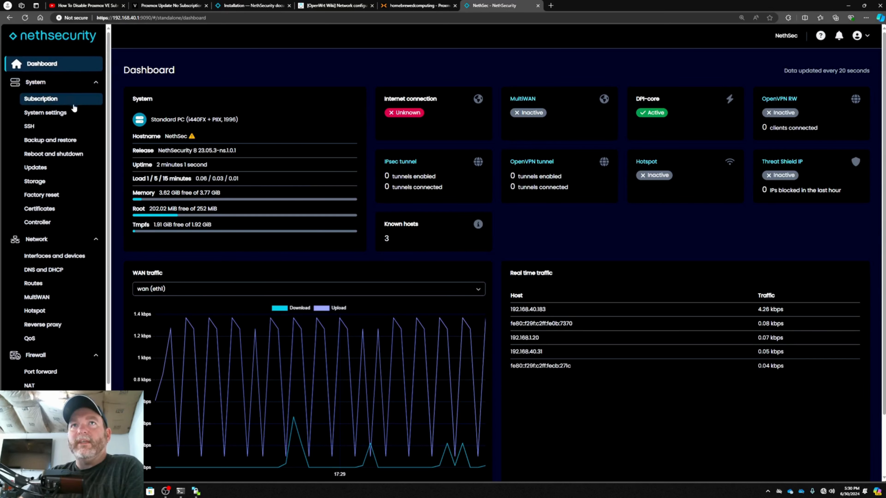
pyautogui.click(47, 113)
pyautogui.click(75, 100)
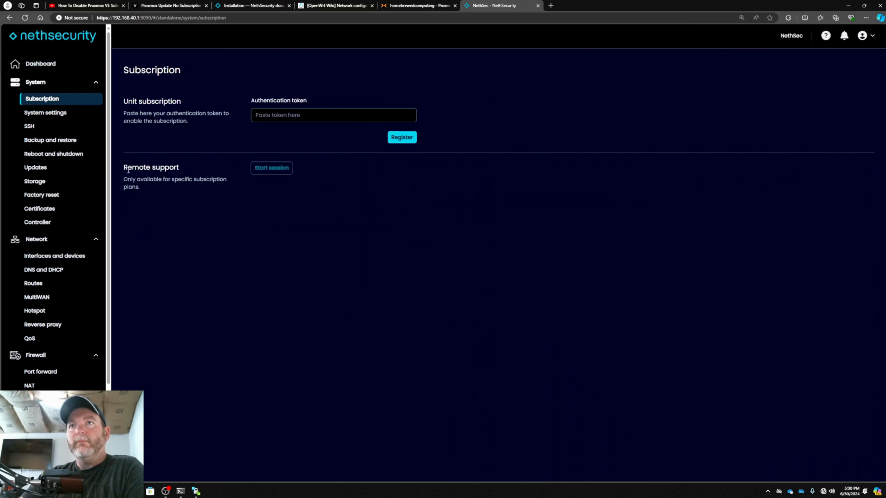
pyautogui.click(87, 82)
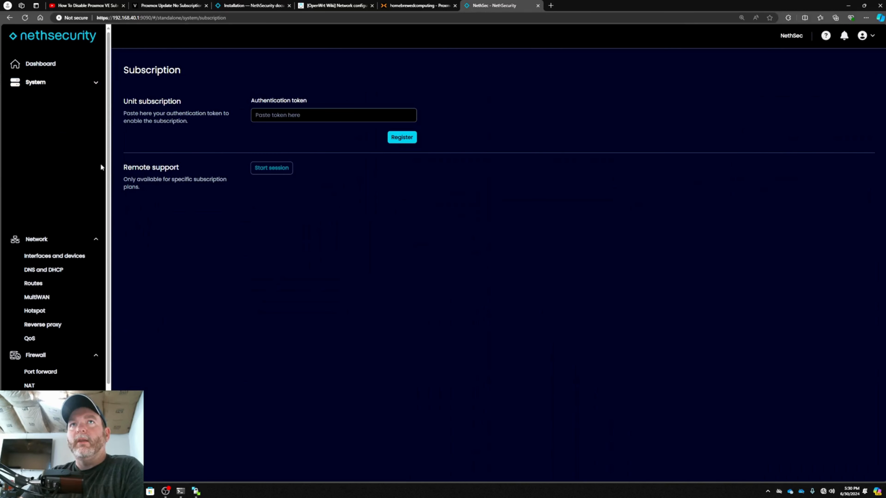
pyautogui.click(59, 84)
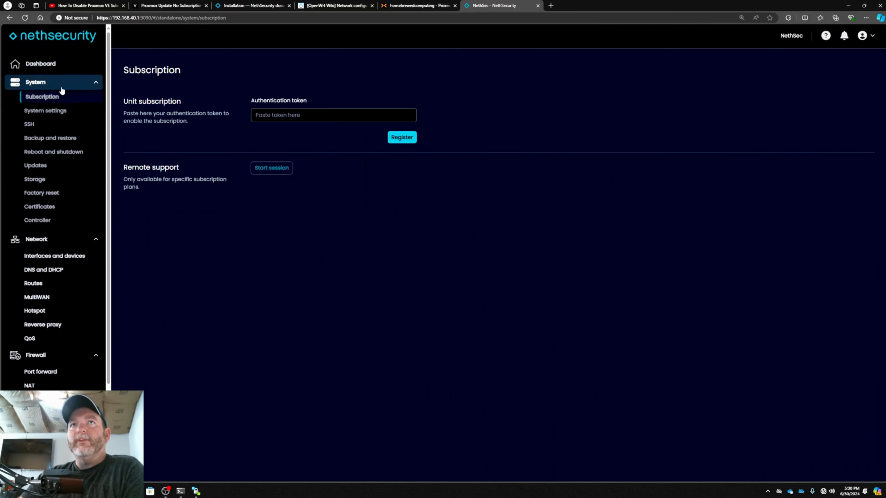
pyautogui.click(60, 259)
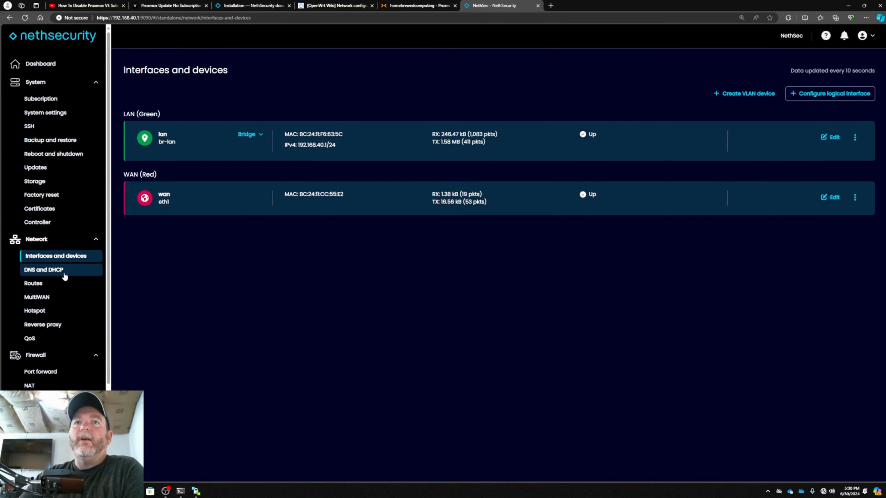
# Open the DHCP settings of the lan interface for editing and enable DHCP
pyautogui.click(73, 275)
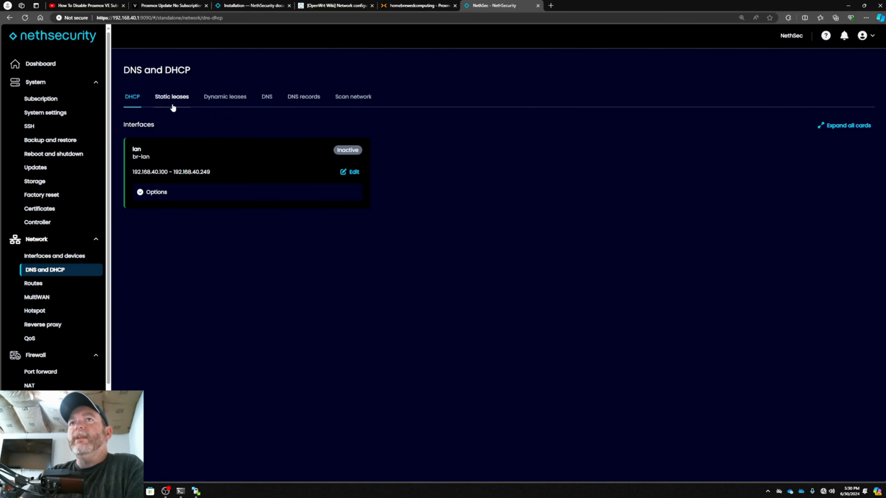
pyautogui.click(351, 172)
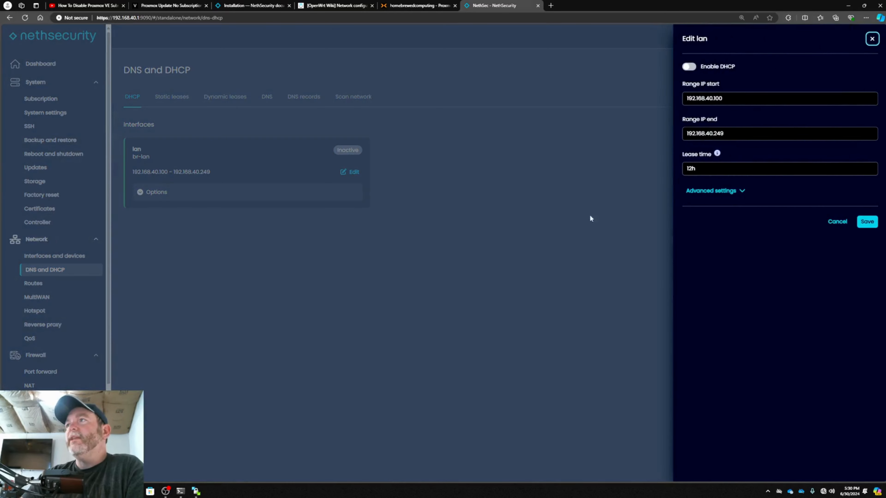
pyautogui.click(690, 67)
# Set the lan interface's DHCP range to start at 192.168.40.10 and end at 192.168.40.249
pyautogui.click(729, 99)
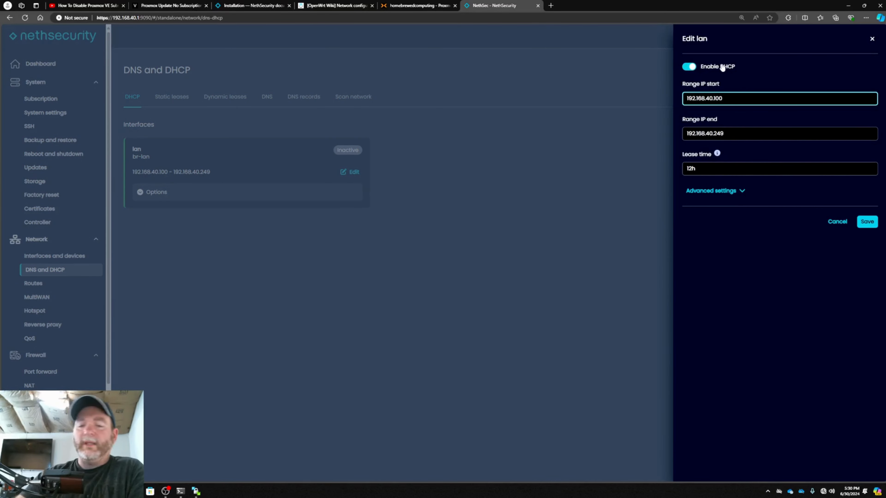
pyautogui.press('BackSpace')
pyautogui.press('BackSpace')
pyautogui.write('0')
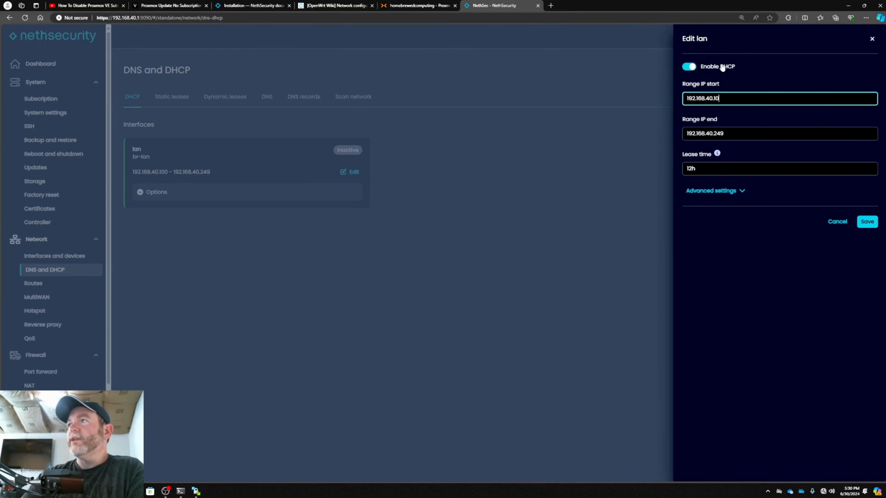
pyautogui.click(739, 133)
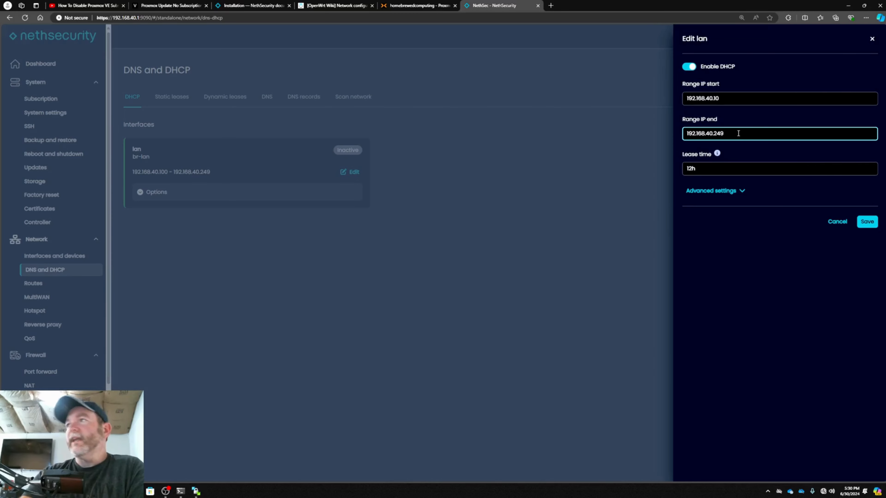
pyautogui.press('BackSpace')
pyautogui.press('BackSpace')
pyautogui.press('BackSpace')
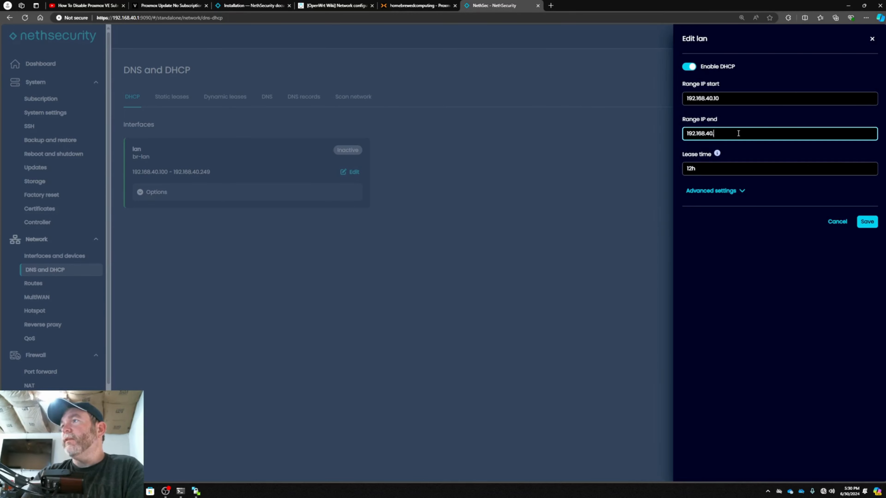
pyautogui.write('249')
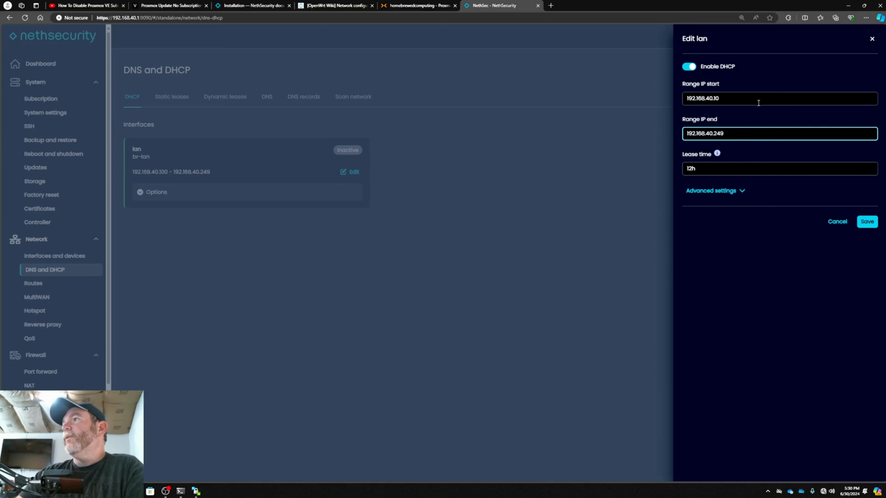
# Set the lan interface's DHCP lease time to 8h, save it and apply the configuration changes
pyautogui.click(693, 173)
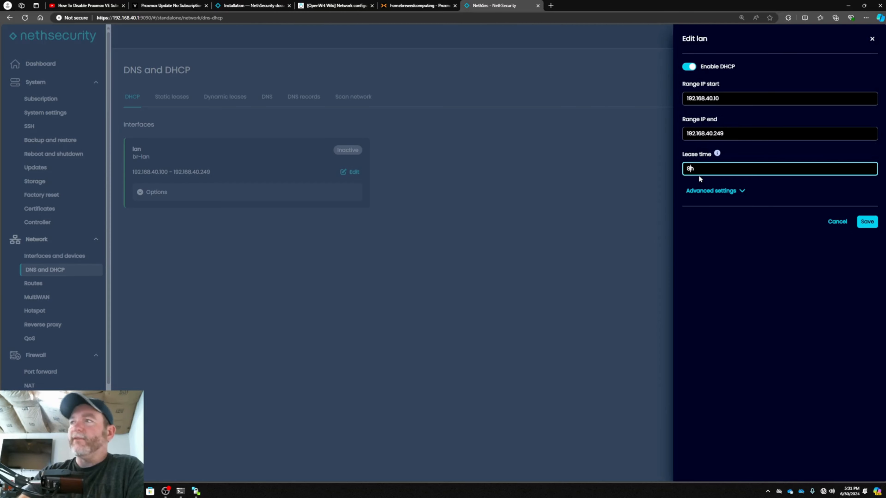
pyautogui.click(868, 222)
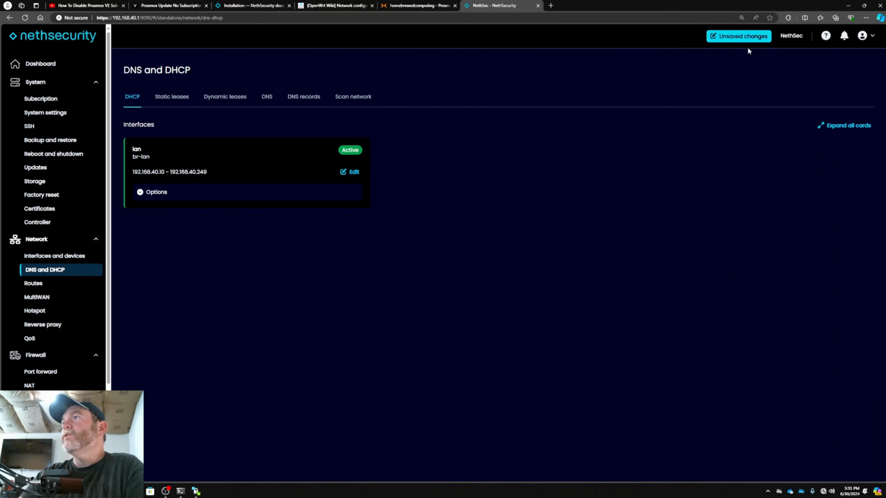
pyautogui.click(742, 36)
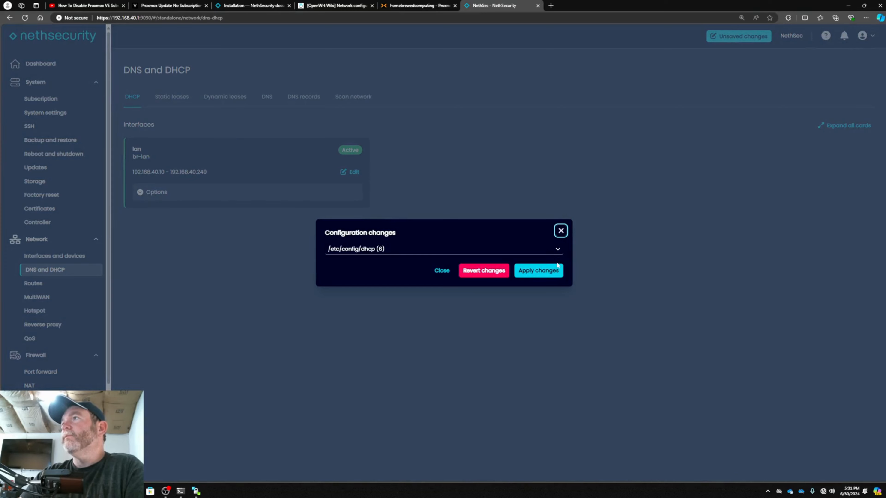
pyautogui.click(551, 272)
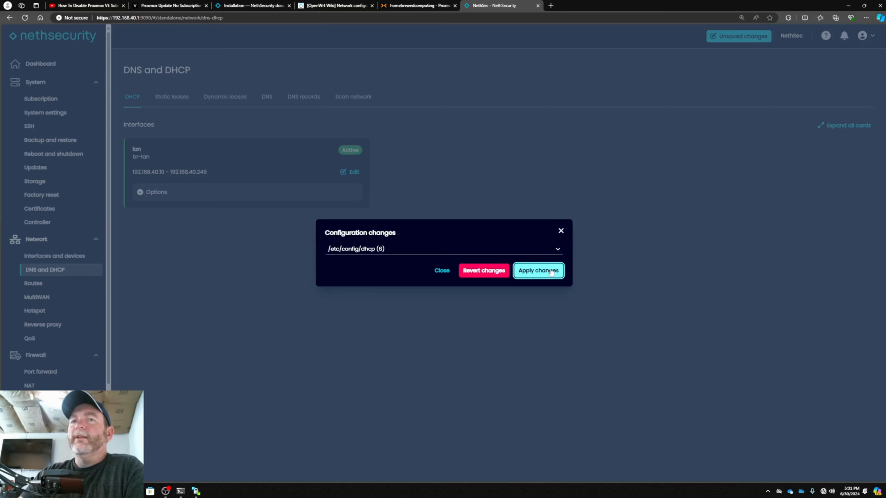
pyautogui.click(551, 272)
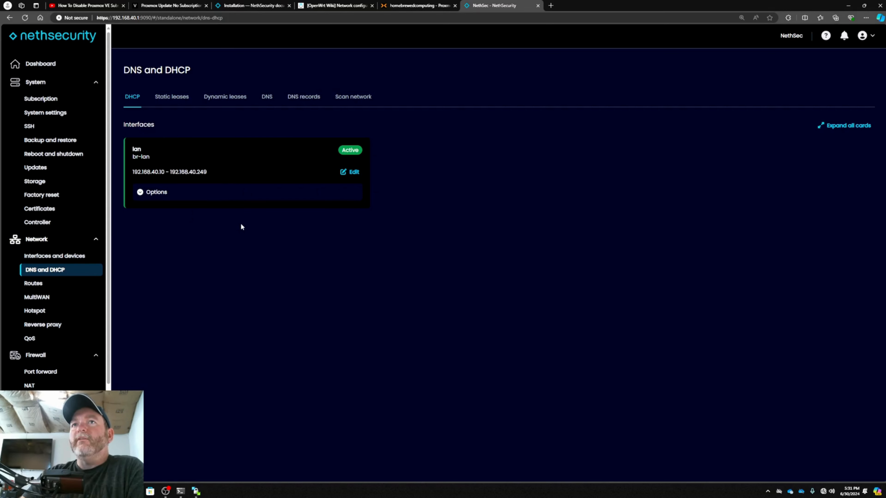
# Add 1.1.1.1 and 8.8.8.8 as DNS forwarding servers, save them and apply the configuration changes
pyautogui.click(266, 97)
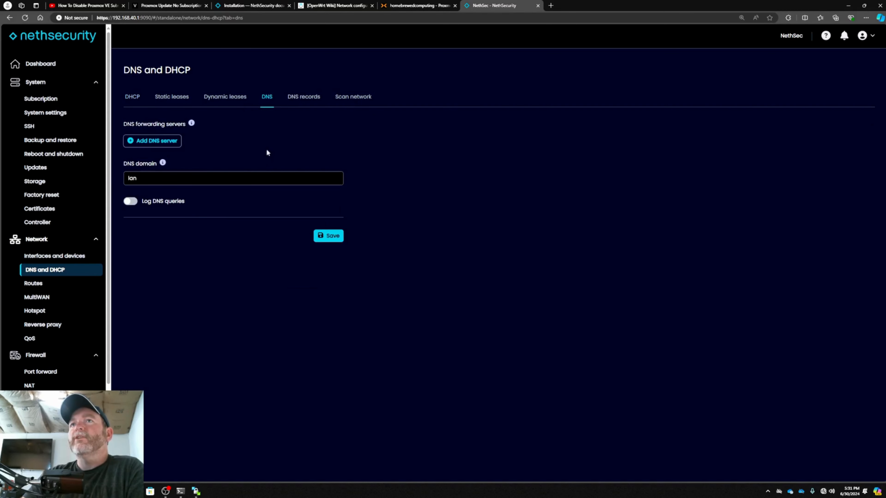
pyautogui.click(167, 144)
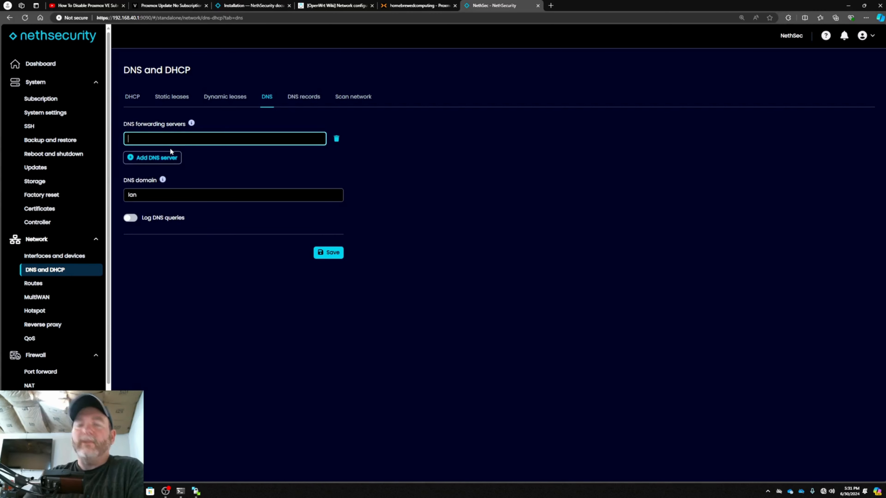
pyautogui.write('1.1.1.1')
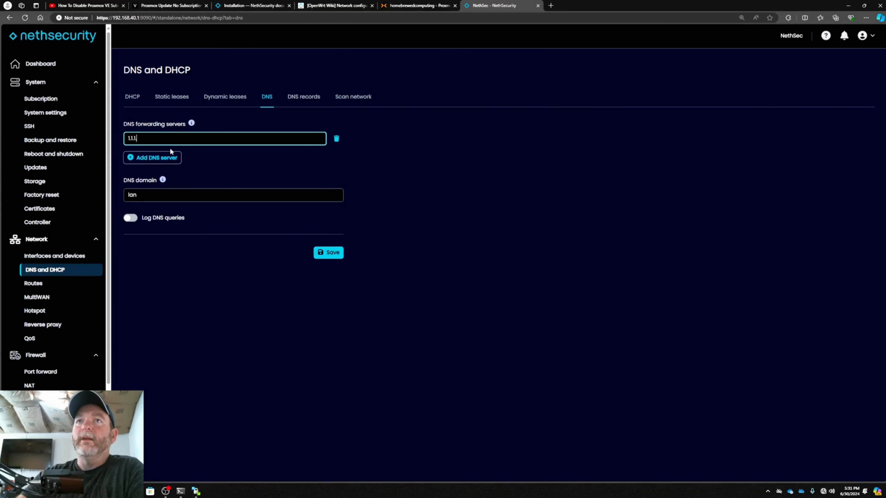
pyautogui.click(167, 158)
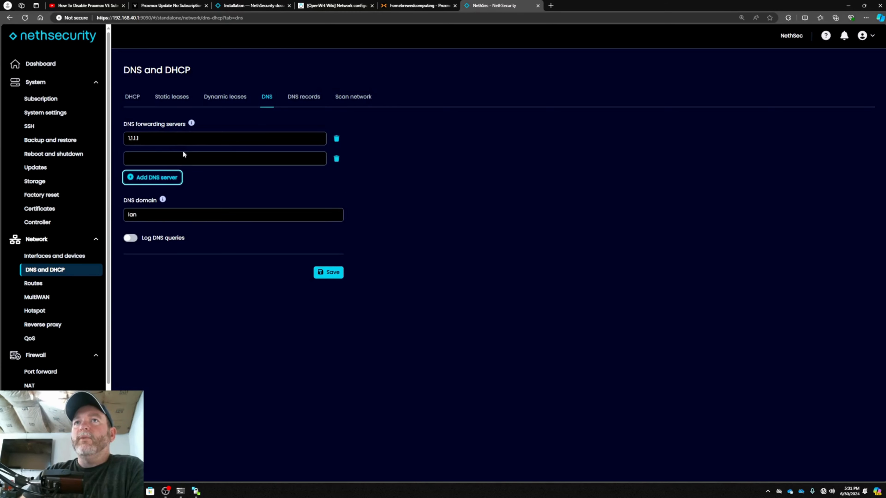
pyautogui.write('8.83')
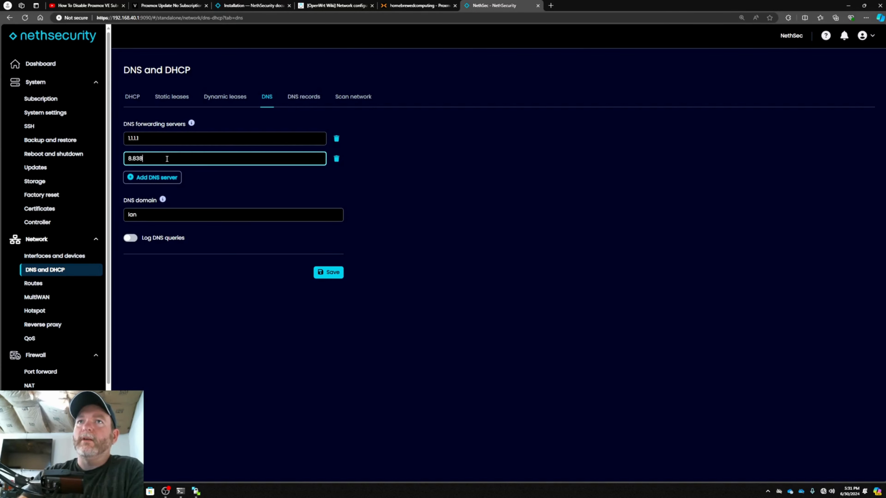
pyautogui.press('BackSpace')
pyautogui.write('.8.8')
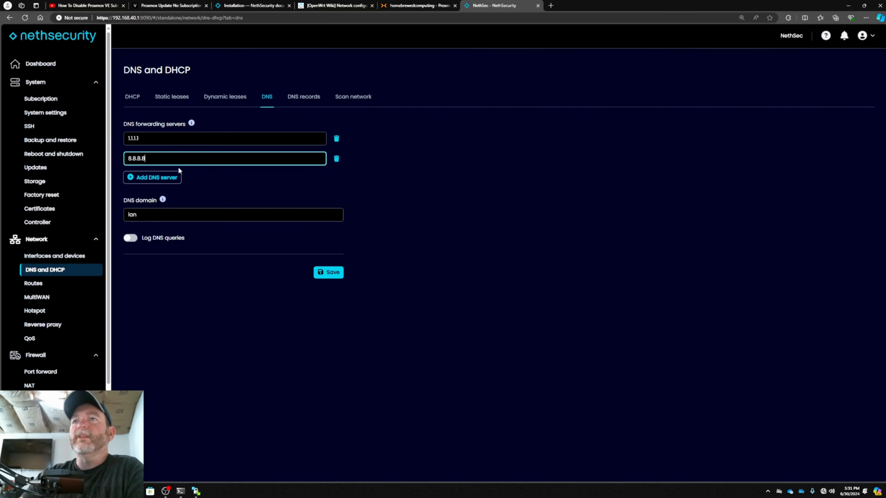
pyautogui.click(327, 279)
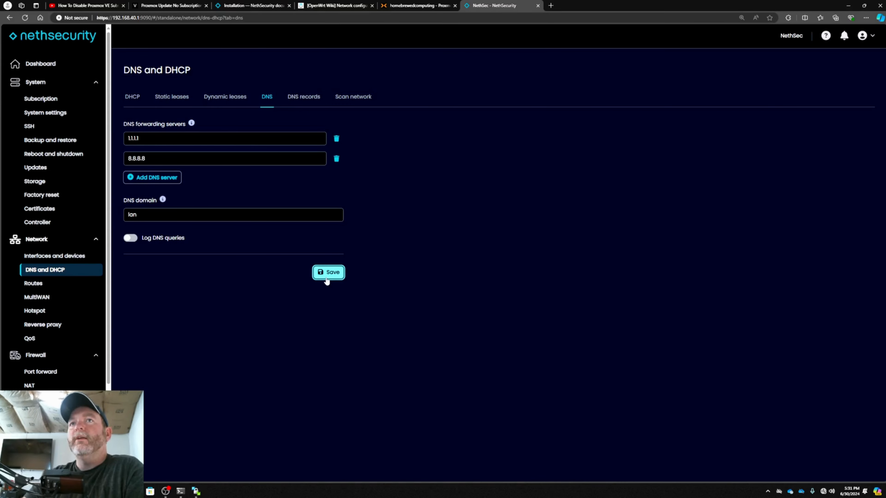
pyautogui.click(326, 281)
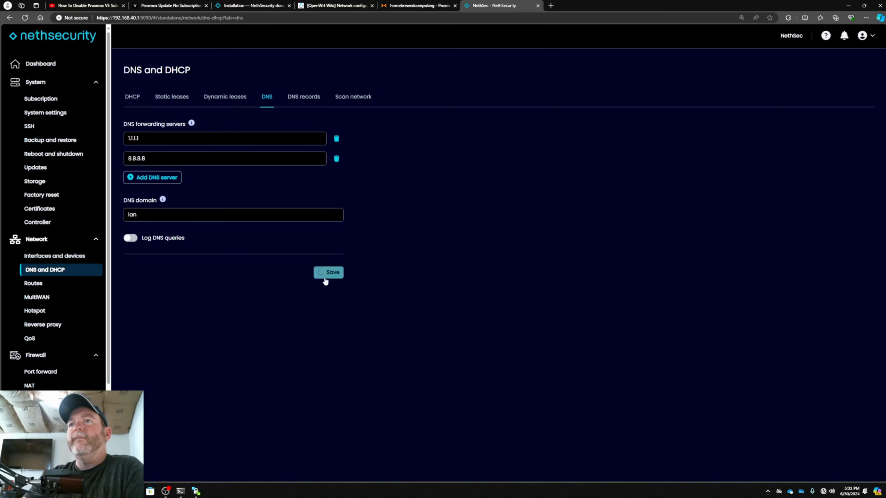
pyautogui.click(744, 38)
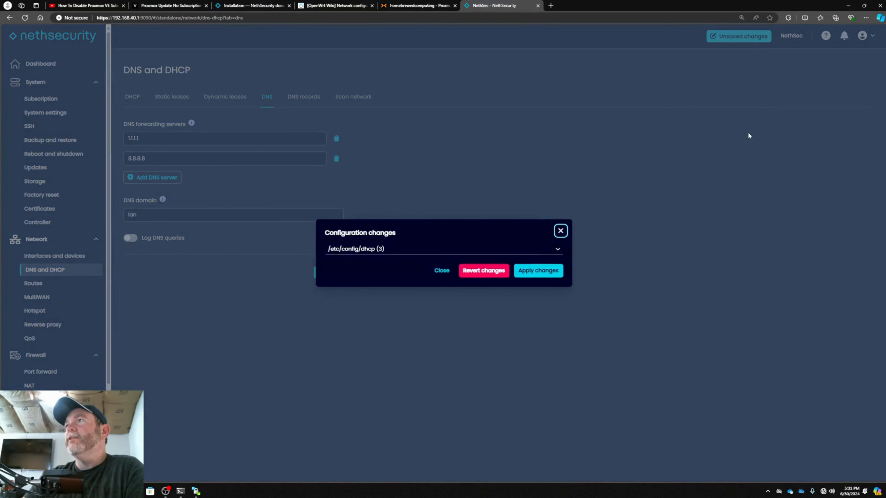
pyautogui.click(541, 272)
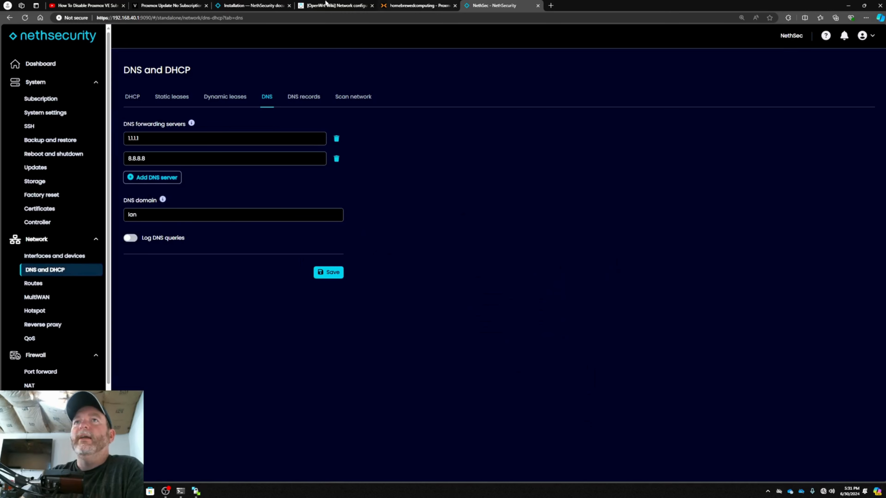
# In the Windows network settings, set the Ethernet connection's IP assignment to Automatic (DHCP) and save
pyautogui.click(823, 491)
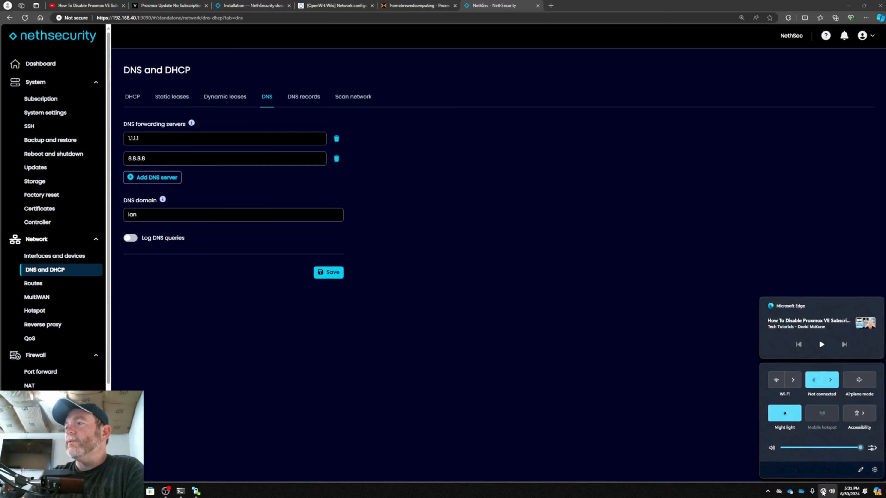
pyautogui.rightClick(824, 489)
pyautogui.click(826, 471)
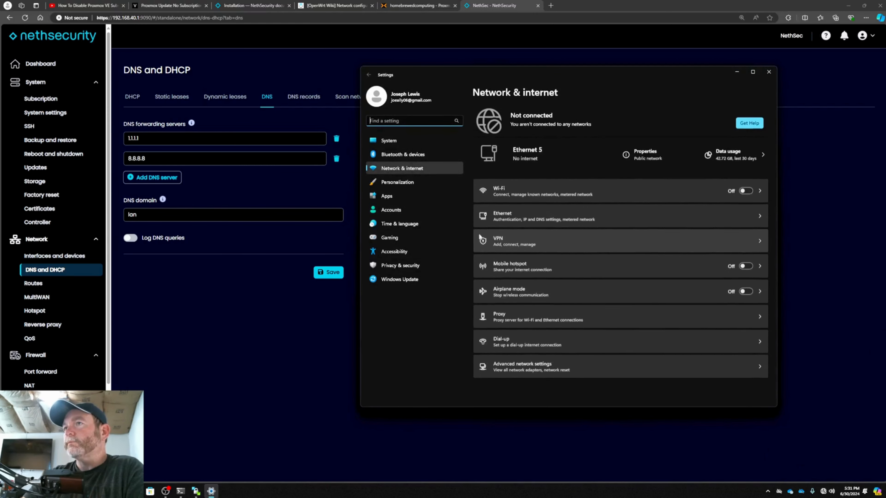
pyautogui.click(516, 221)
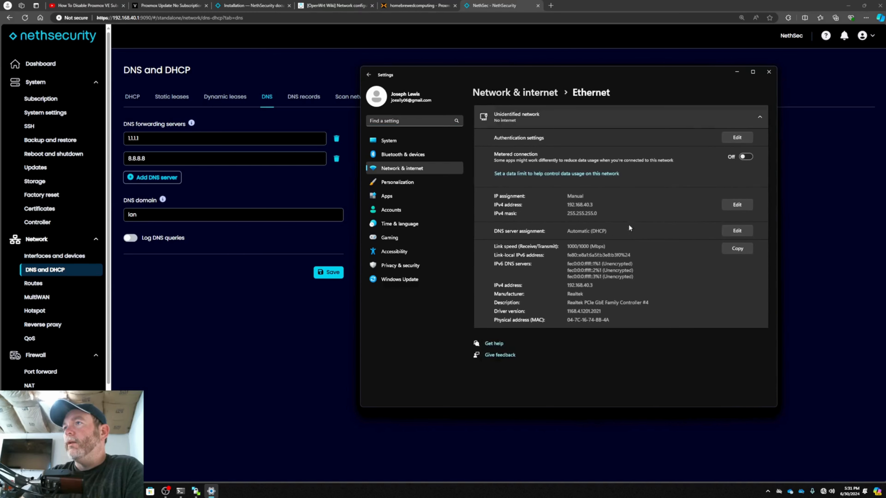
pyautogui.click(737, 205)
pyautogui.click(551, 133)
pyautogui.click(550, 122)
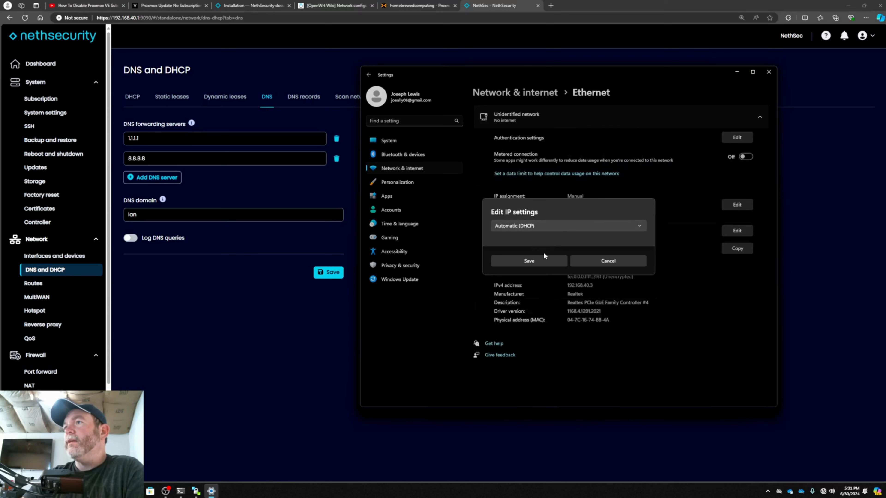
pyautogui.click(549, 260)
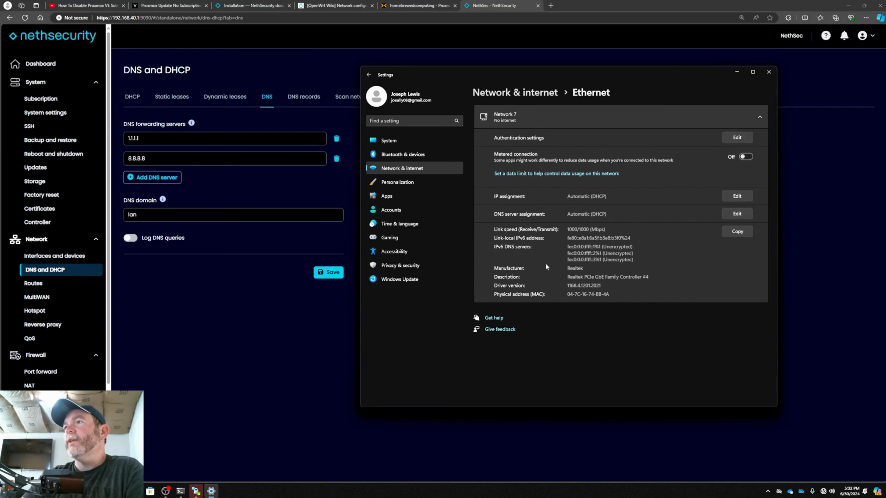
pyautogui.click(737, 72)
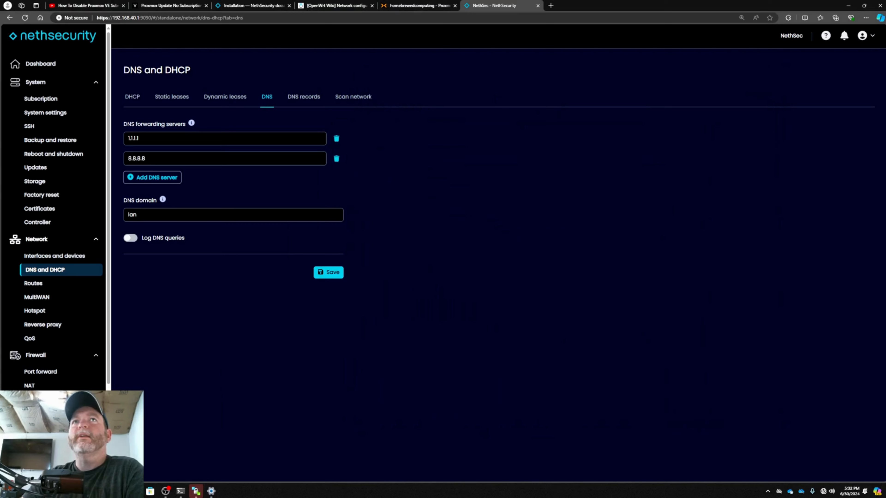
# Check the dynamic DHCP leases, the wan interface's settings and the computer's Ethernet connection details
pyautogui.click(24, 18)
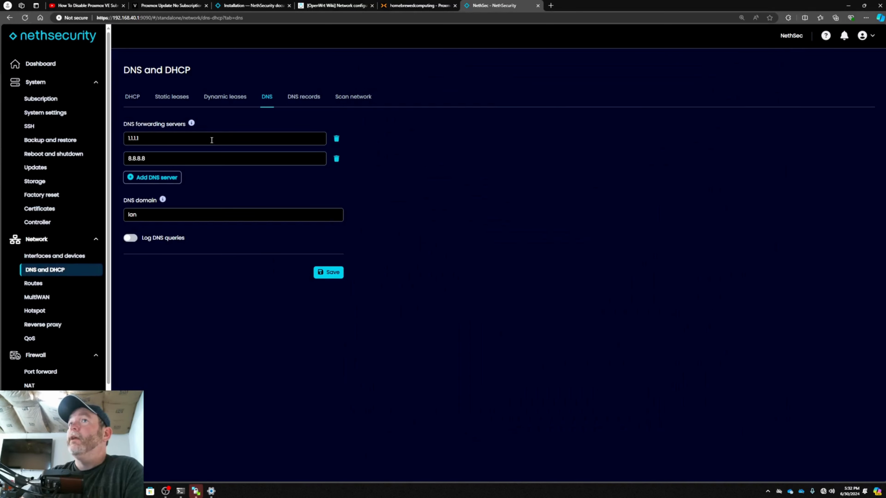
pyautogui.click(206, 99)
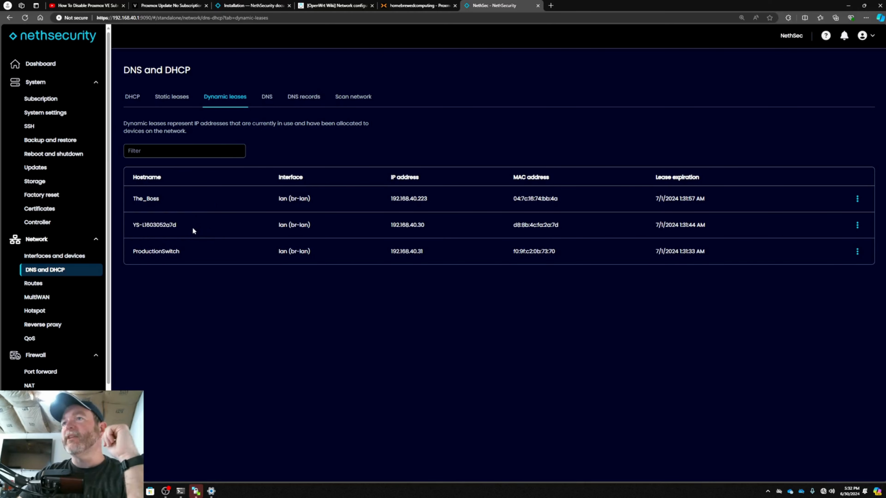
pyautogui.click(76, 258)
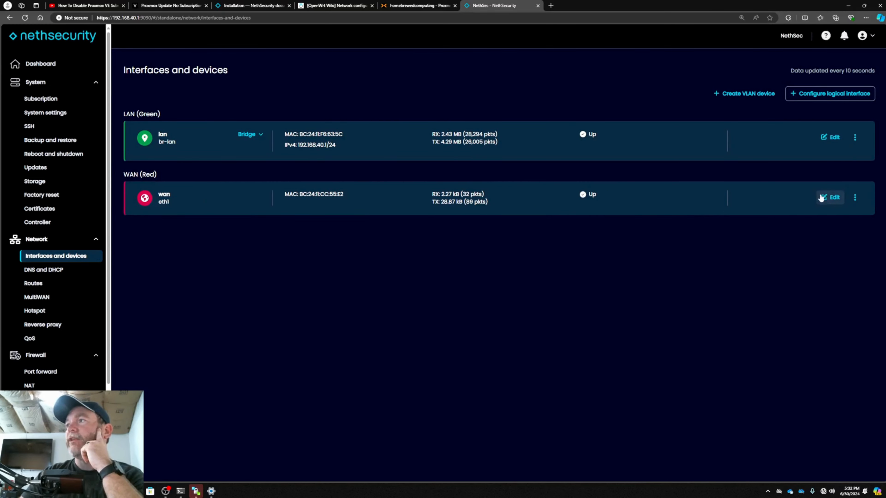
pyautogui.click(829, 197)
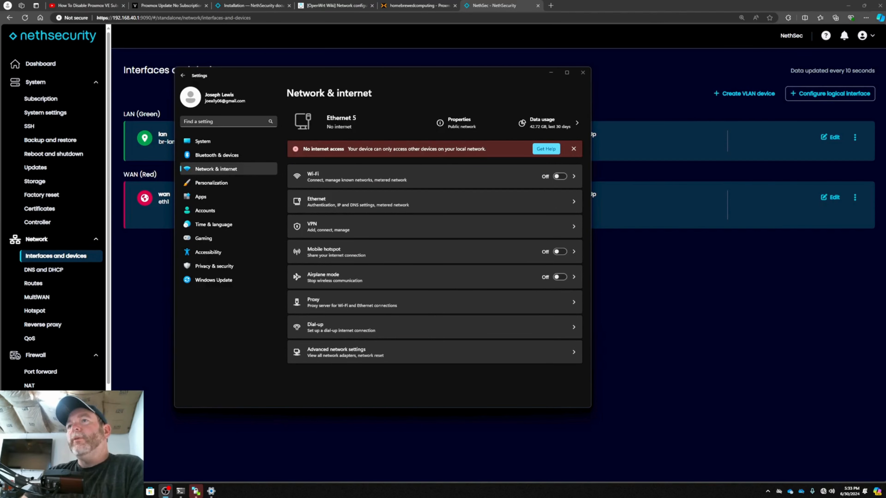
pyautogui.click(524, 206)
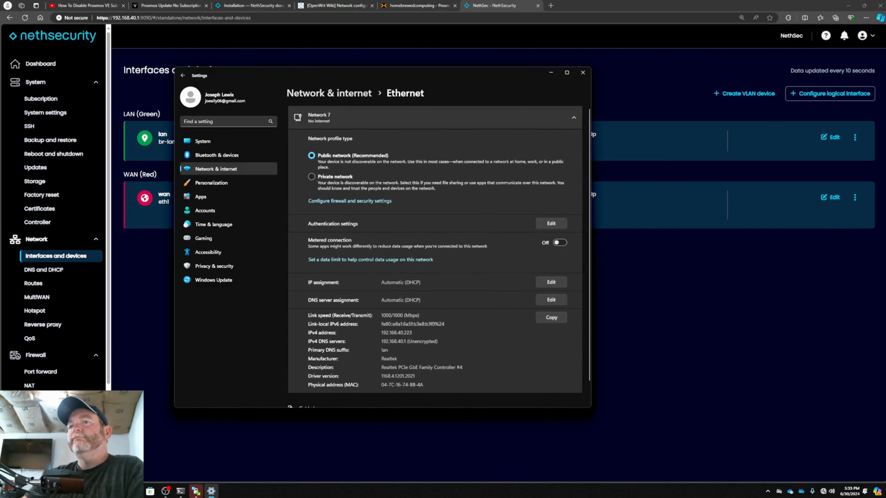
# Switch to the PowerShell window, clear it and release the computer's IP address with ipconfig /release
pyautogui.click(181, 491)
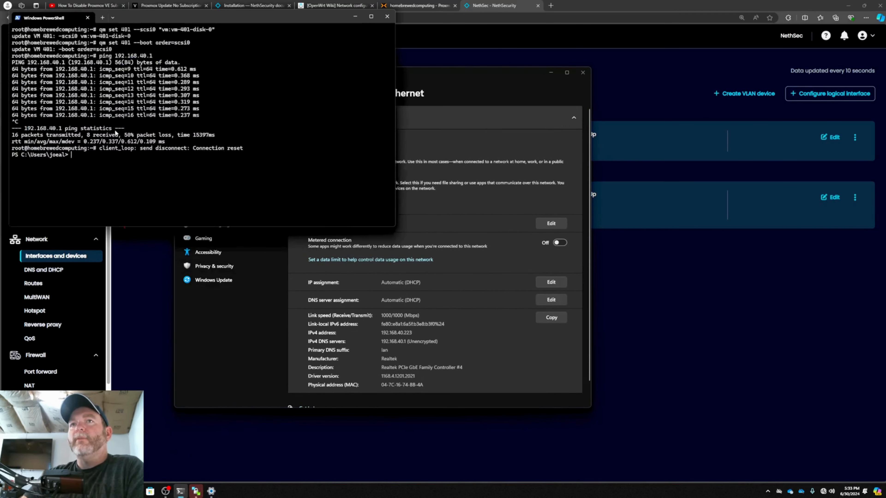
pyautogui.write('cls')
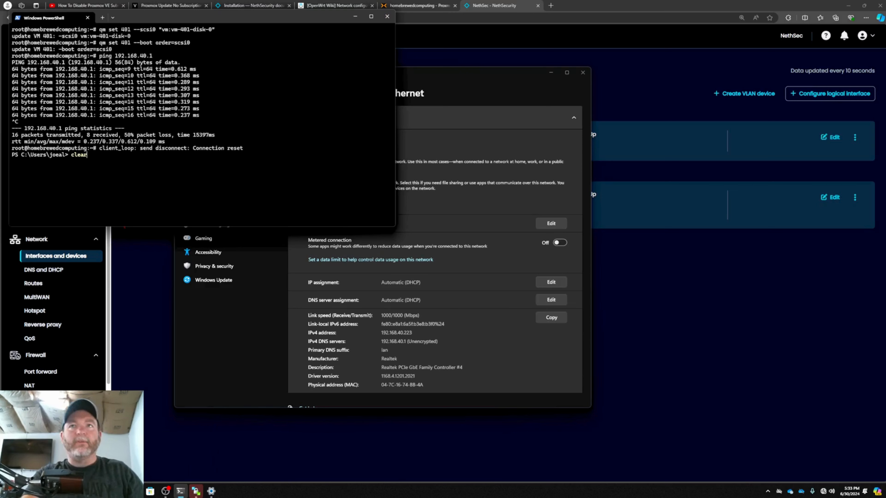
pyautogui.press('Return')
pyautogui.write('ipconfig /')
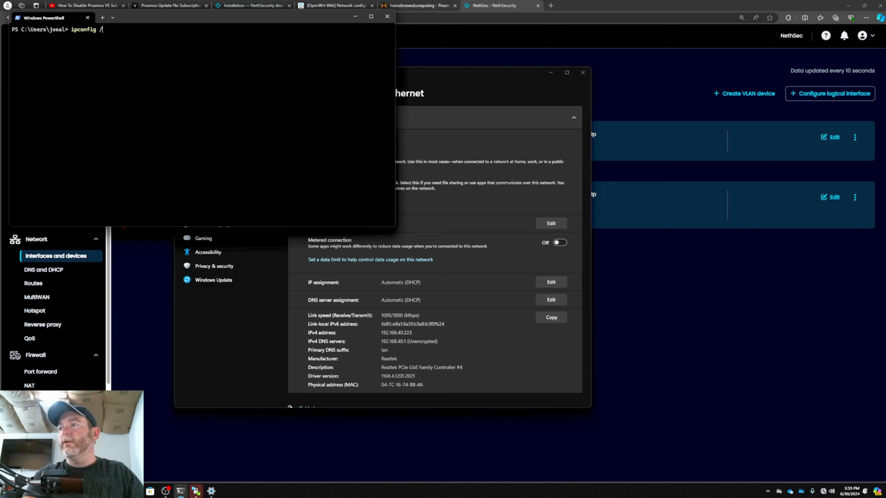
pyautogui.write('release')
pyautogui.press('Return')
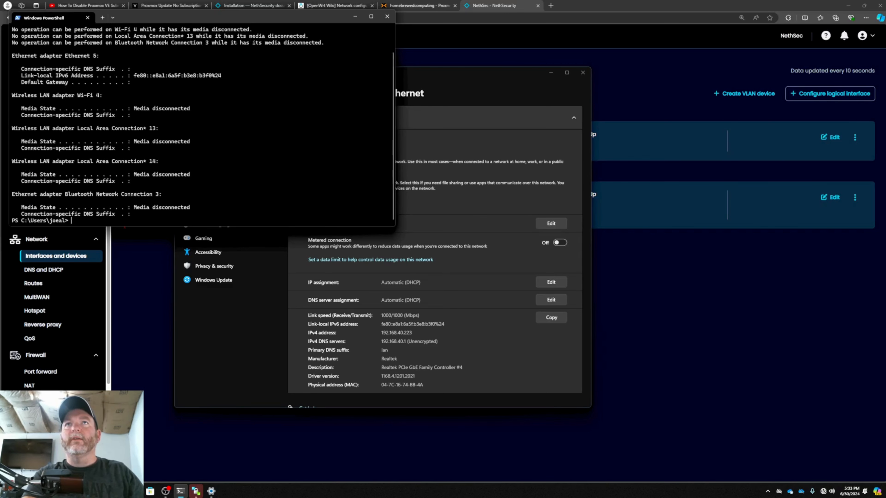
# Request a fresh IP address for the computer with ipconfig /renew
pyautogui.press('Up')
pyautogui.press('BackSpace')
pyautogui.press('BackSpace')
pyautogui.press('BackSpace')
pyautogui.press('BackSpace')
pyautogui.press('BackSpace')
pyautogui.write('new')
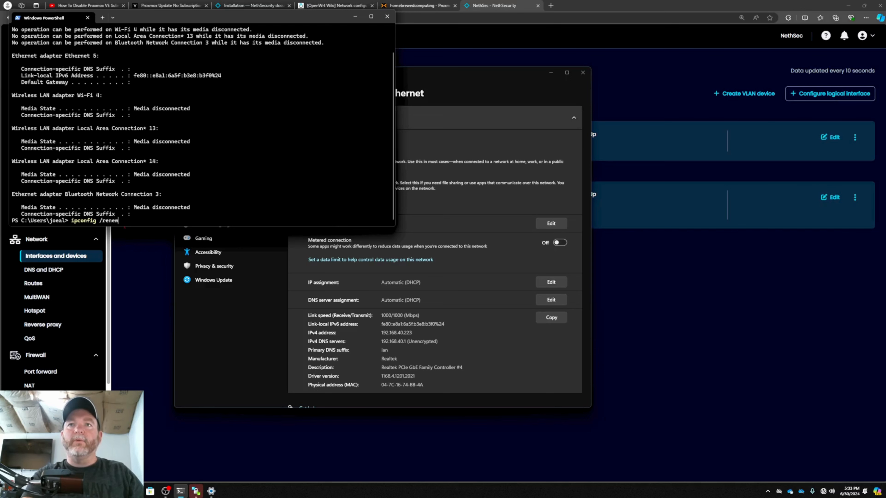
pyautogui.press('Return')
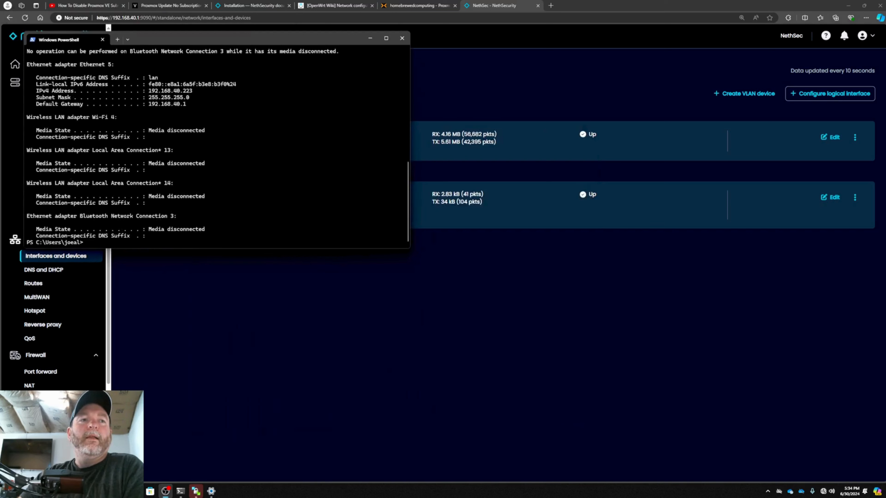
# Release the computer's IP address again with ipconfig /release and request a fresh one with ipconfig /renew
pyautogui.click(238, 243)
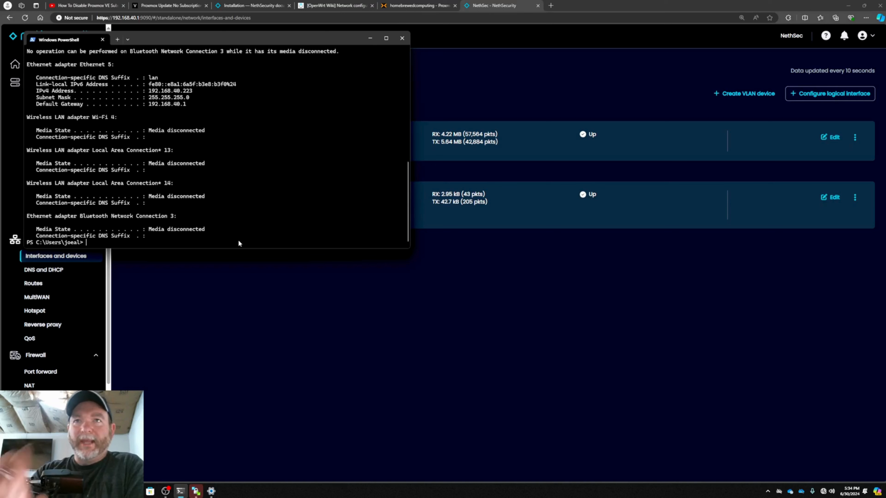
pyautogui.press('Up')
pyautogui.press('Up')
pyautogui.press('Return')
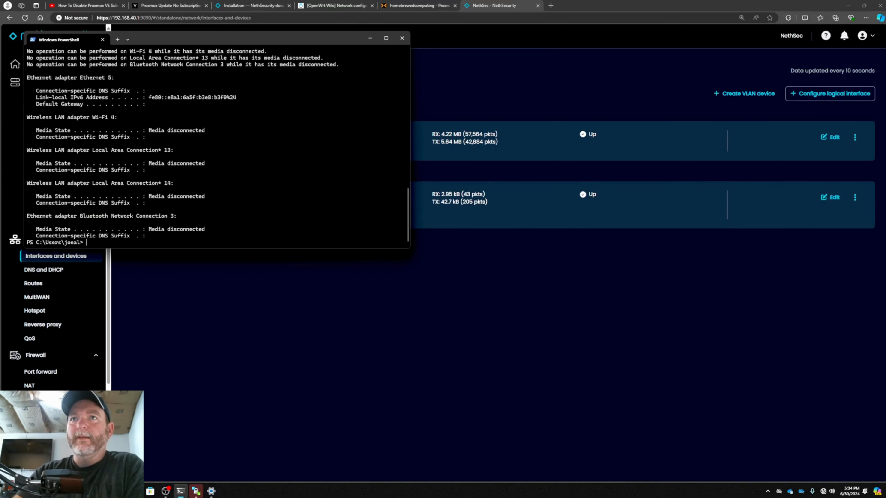
pyautogui.press('Up')
pyautogui.press('Up')
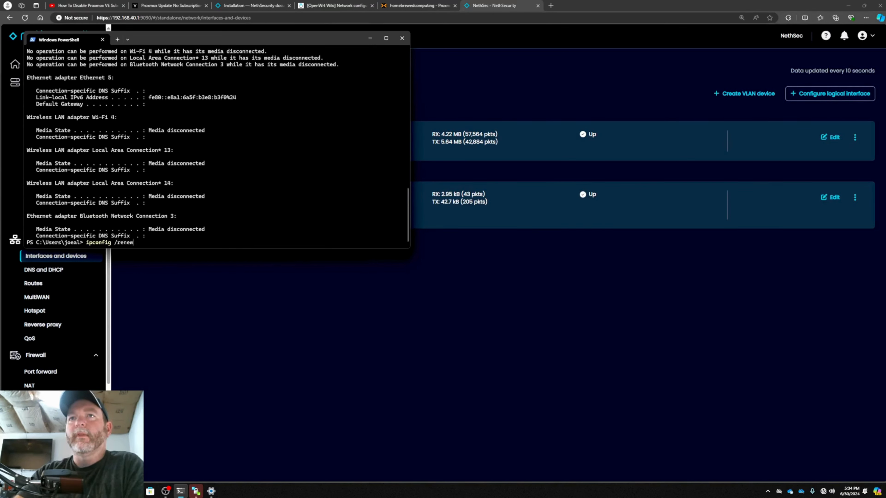
pyautogui.press('Return')
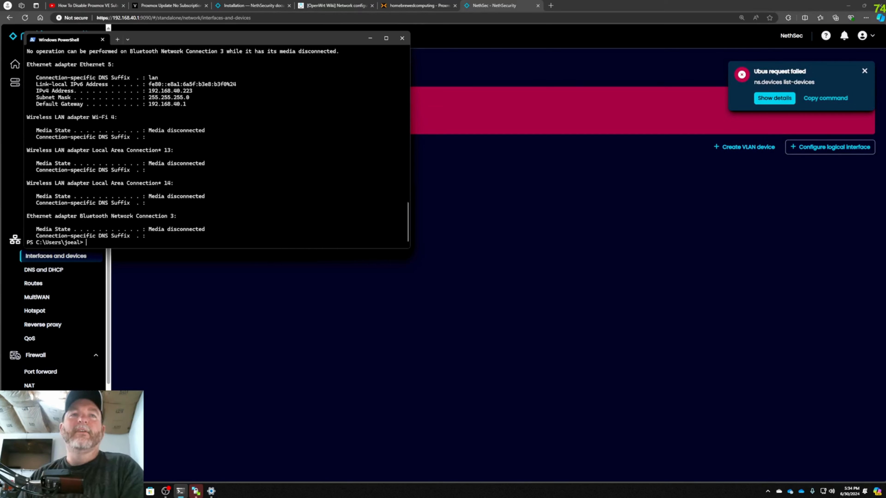
# Test the internet connection through the firewall by pinging google.com
pyautogui.write('p')
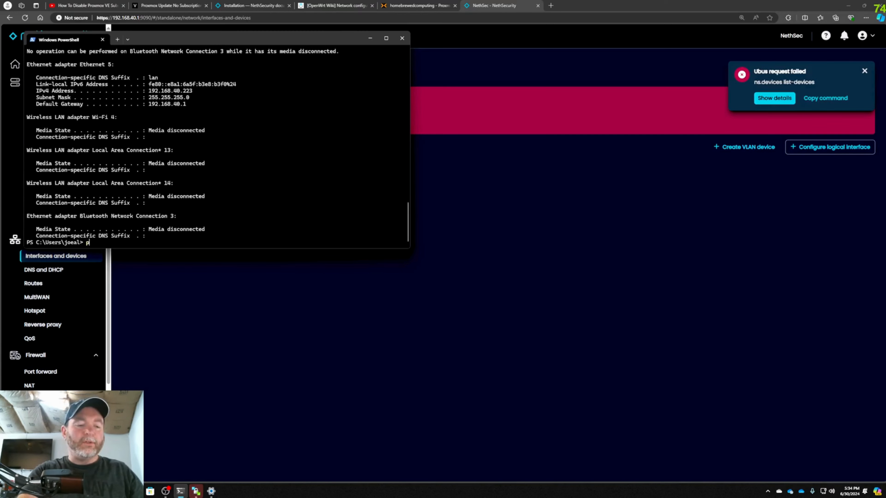
pyautogui.write('ing google.com')
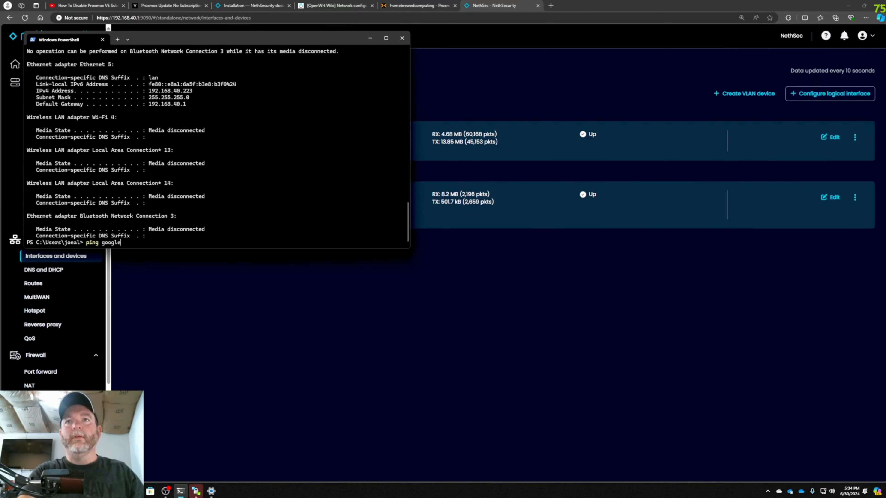
pyautogui.press('Return')
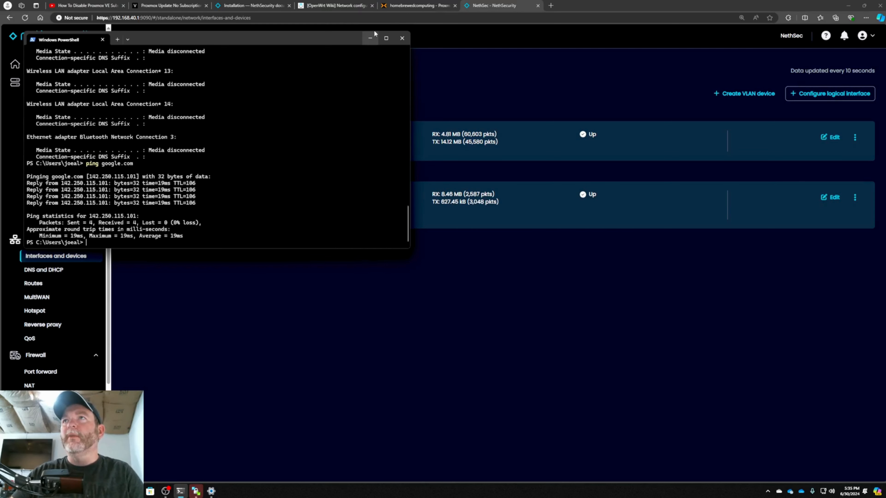
# Move the PowerShell window clear of the NethSecurity navigation list and look over its Network, Firewall and Security entries
pyautogui.moveTo(328, 40); pyautogui.dragTo(430, 45)
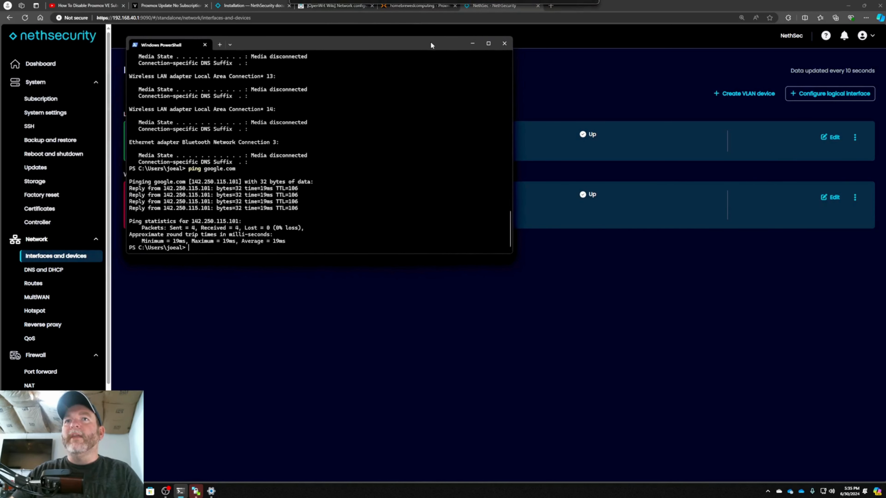
pyautogui.scroll(-1, 57, 232)
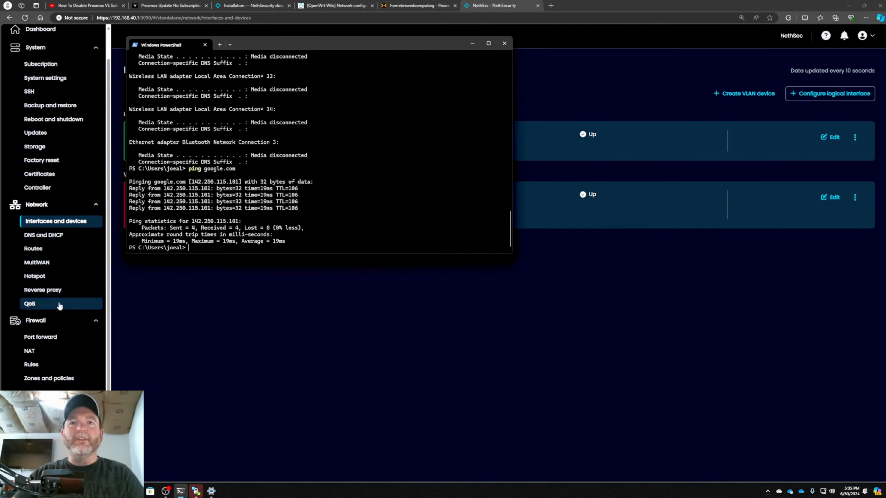
pyautogui.scroll(-1, 62, 293)
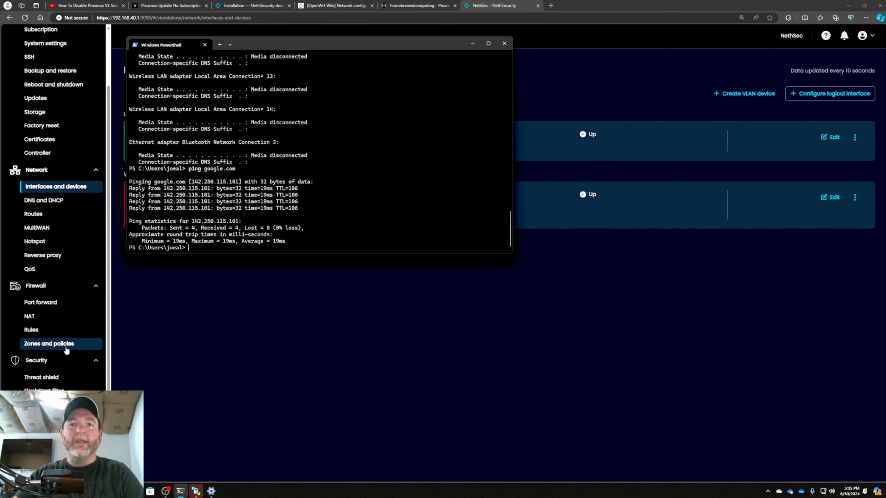
pyautogui.scroll(1, 66, 349)
pyautogui.scroll(-3, 66, 333)
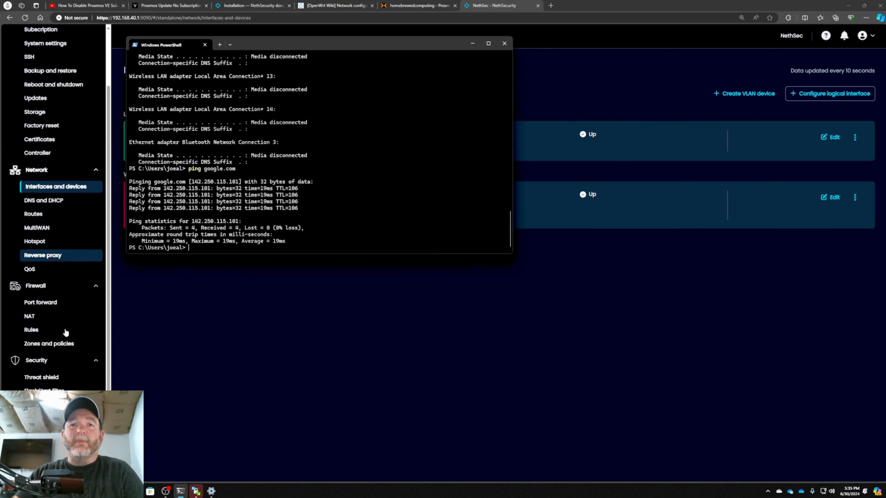